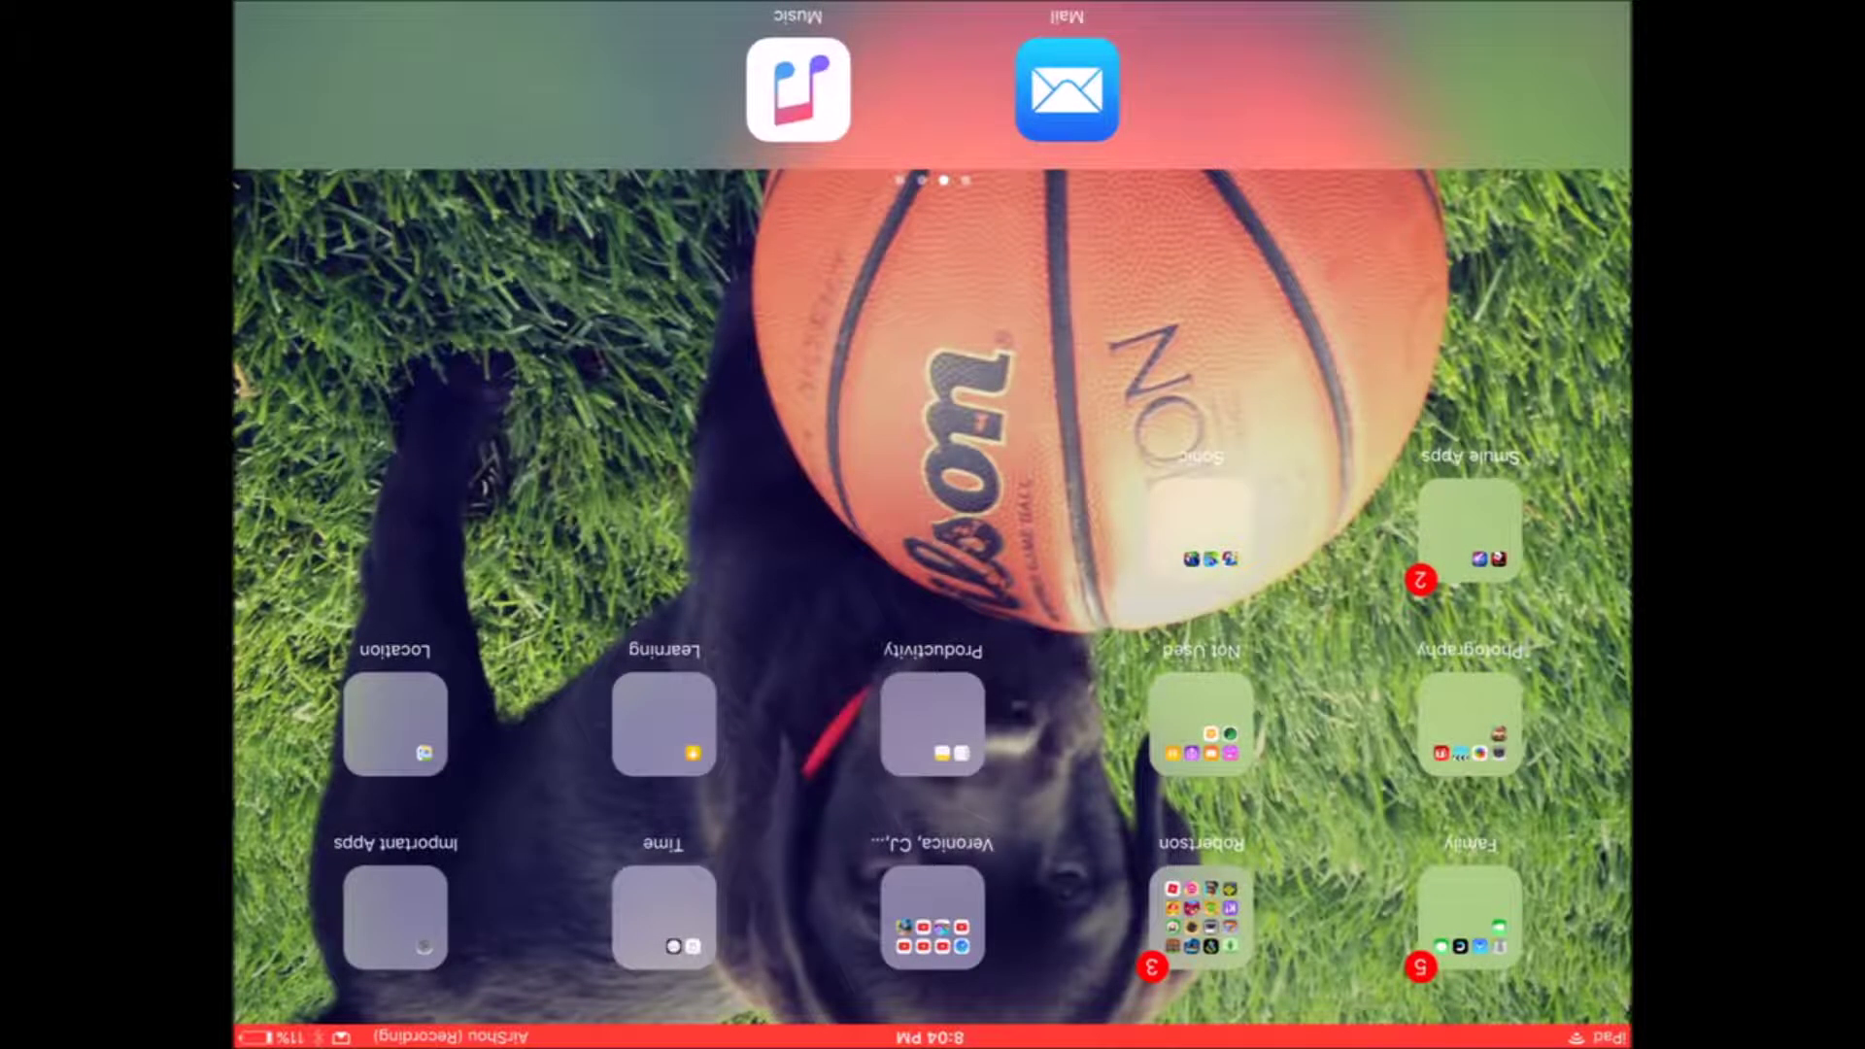
# Launch Roblox from the Robertson folder on the iPad home screen.
pyautogui.click(1202, 918)
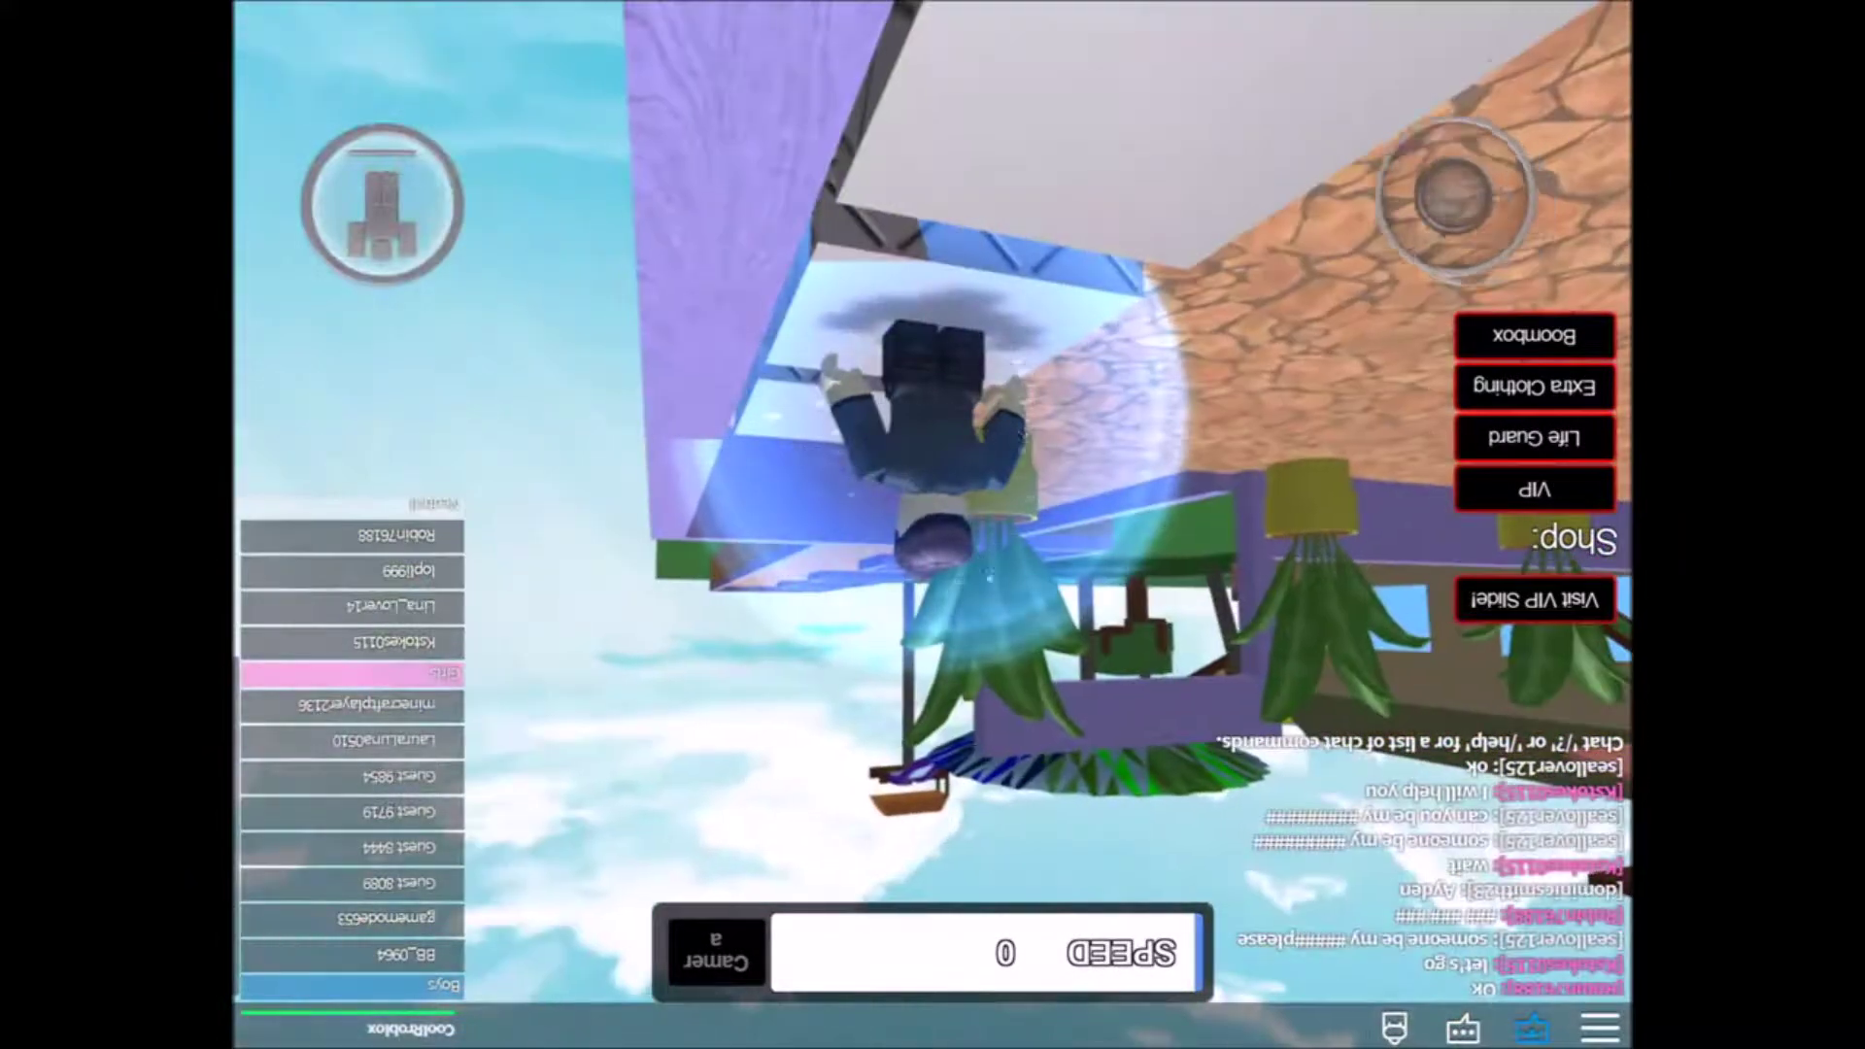
# Start walking the avatar toward the waterpark's clothing shop after joining the game.
pyautogui.moveTo(1454, 190)
pyautogui.mouseDown()
pyautogui.moveTo(1486, 313)
pyautogui.moveTo(1418, 292)
pyautogui.moveTo(1475, 329)
pyautogui.mouseUp()
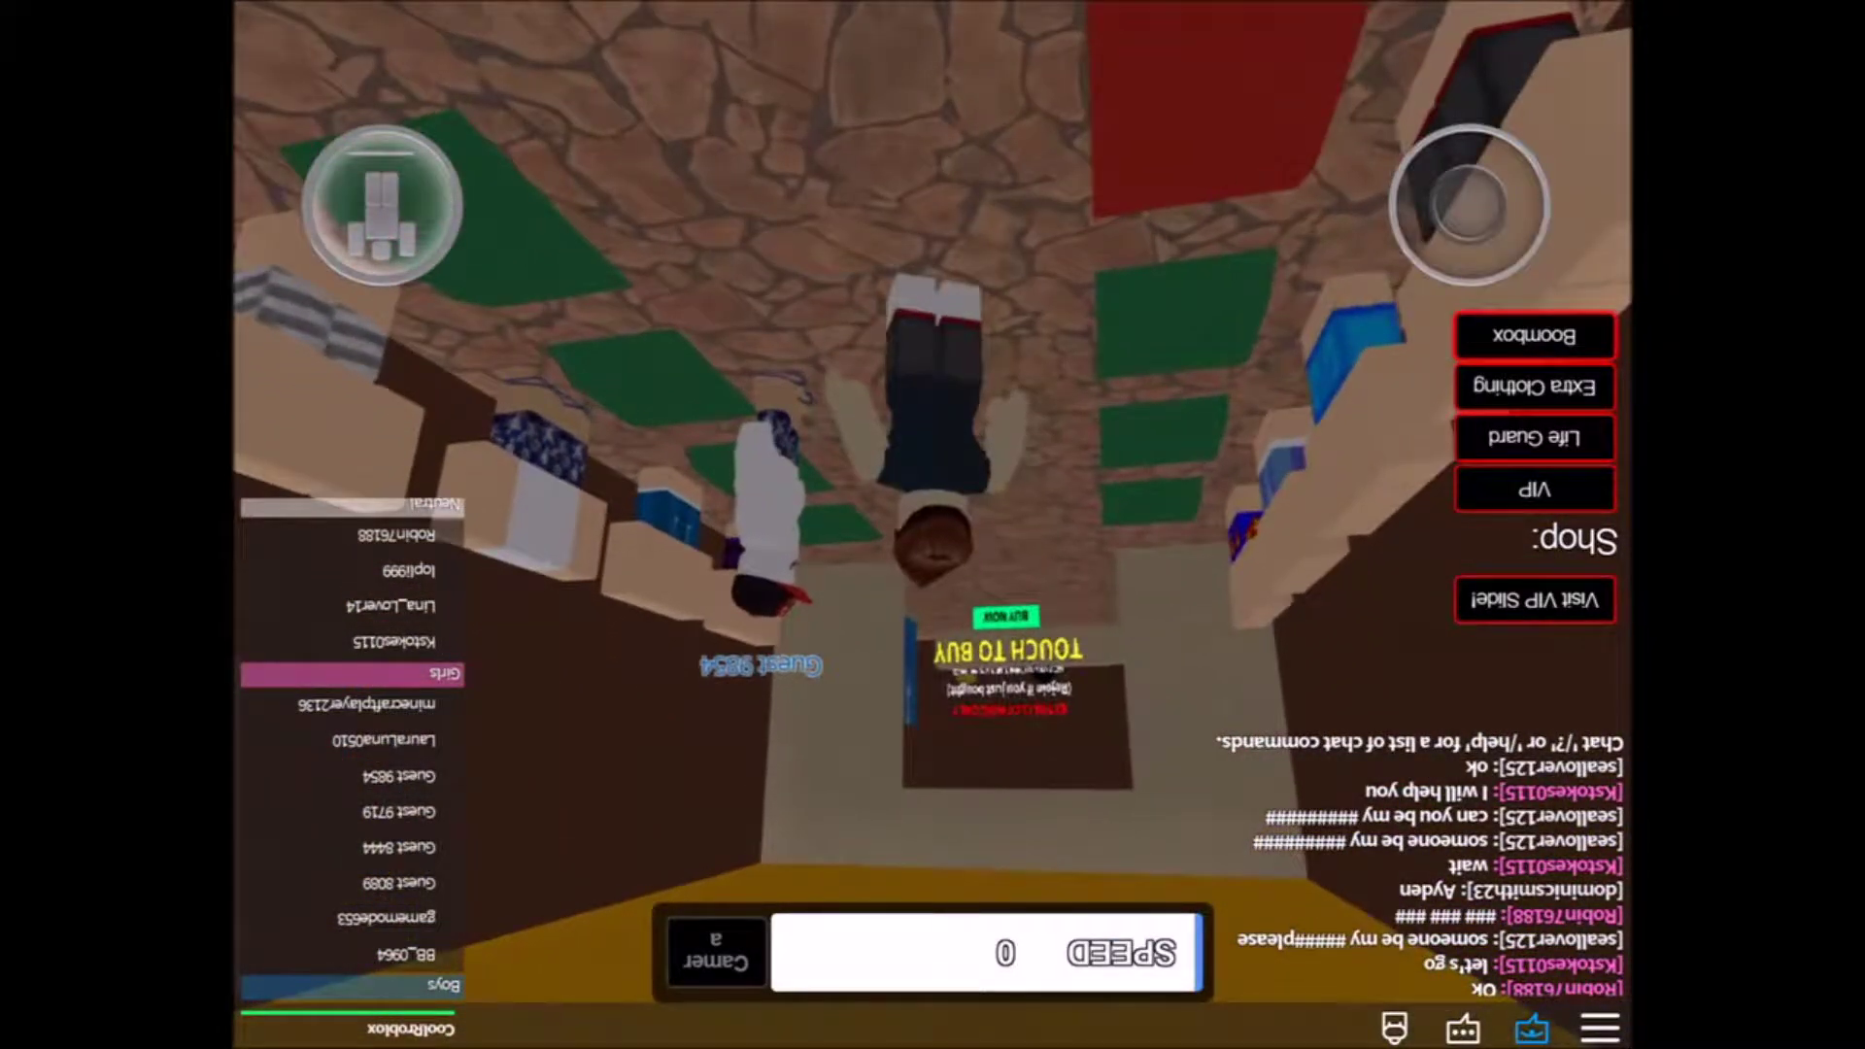
# Look around the clothing shop at the mannequins, the ceiling and another player.
pyautogui.moveTo(1472, 204); pyautogui.dragTo(1449, 191)
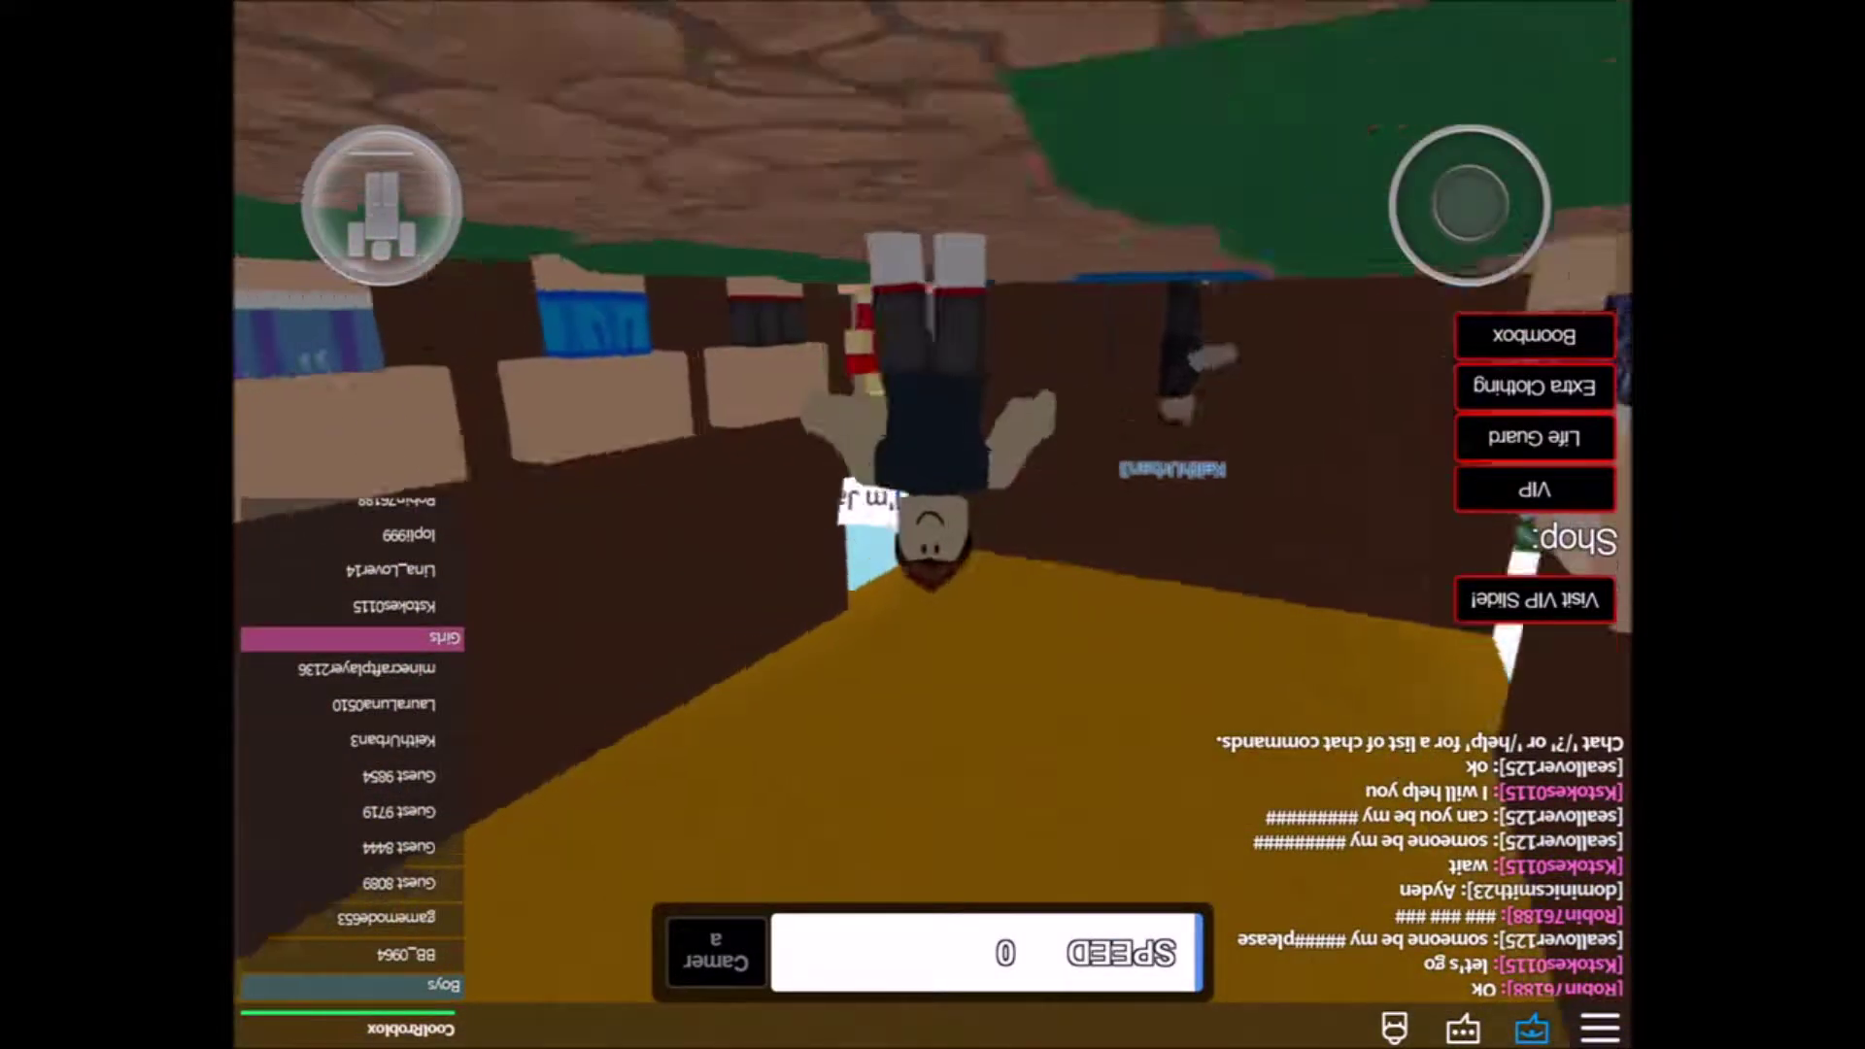
pyautogui.moveTo(933, 583); pyautogui.dragTo(932, 364)
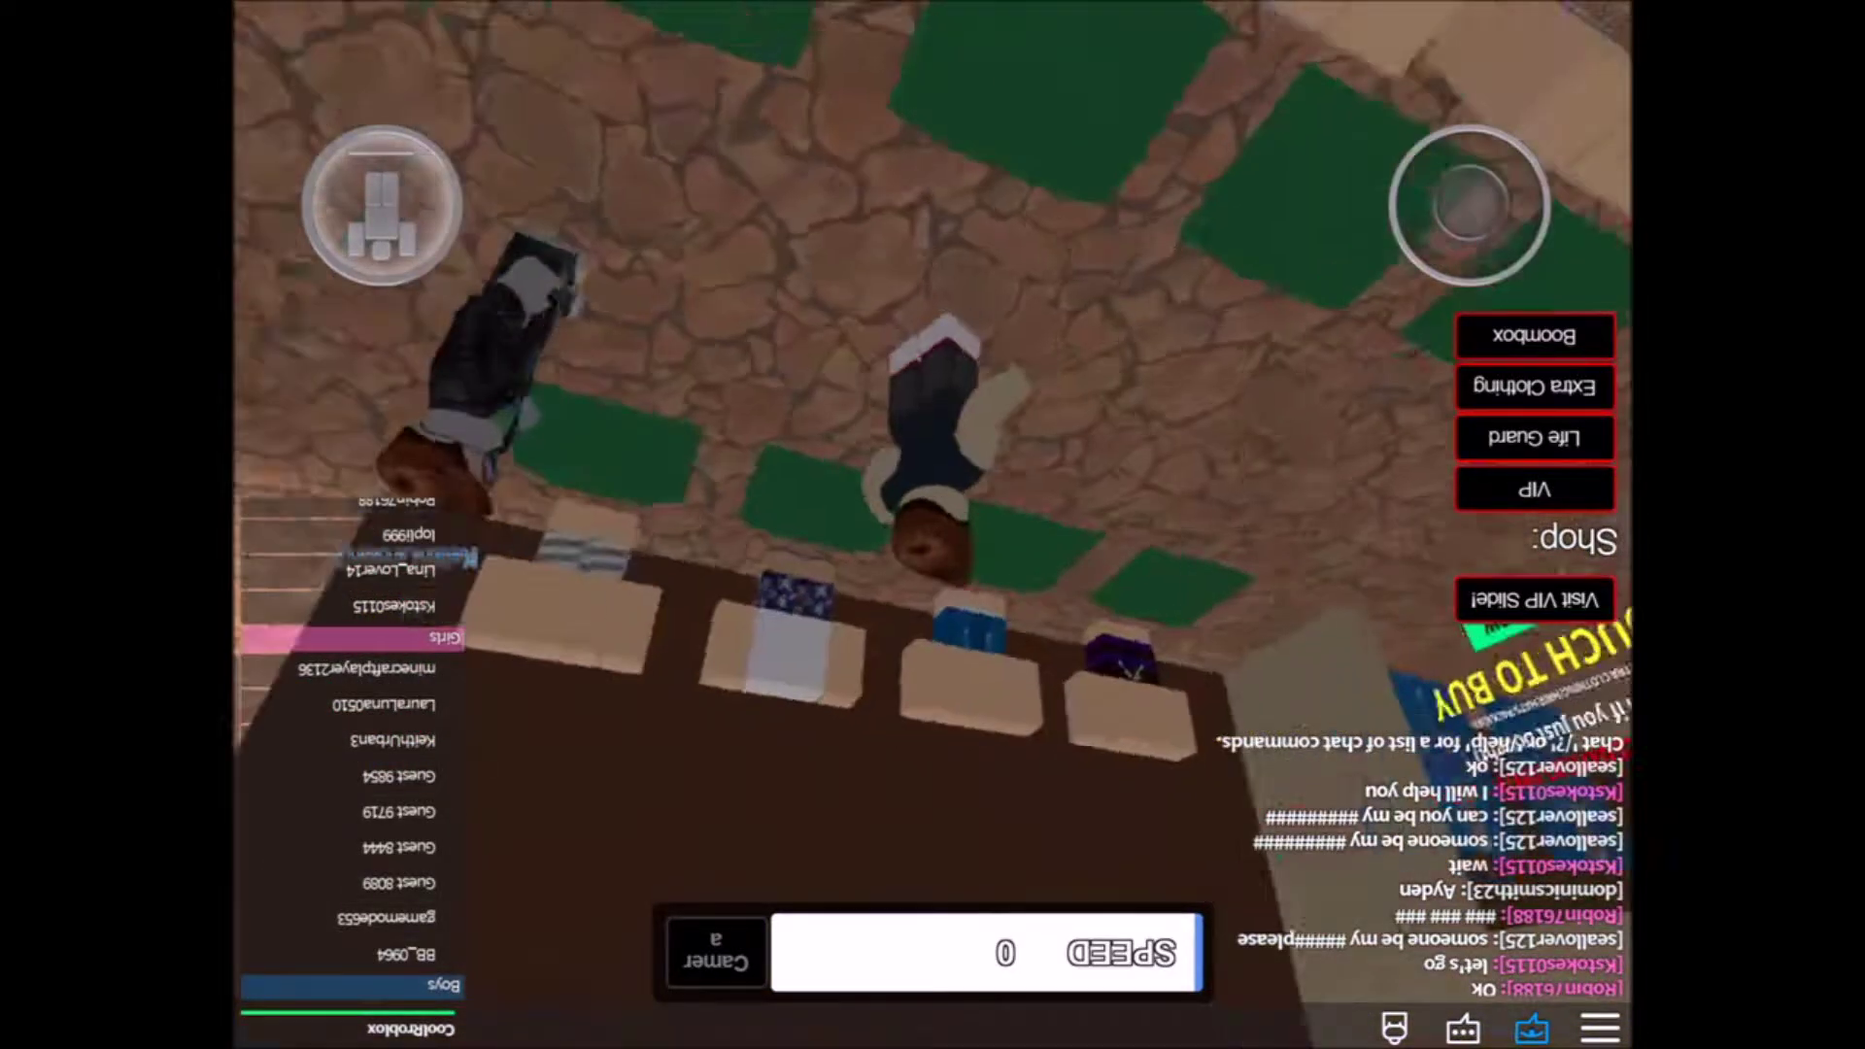
pyautogui.moveTo(933, 584); pyautogui.dragTo(933, 364)
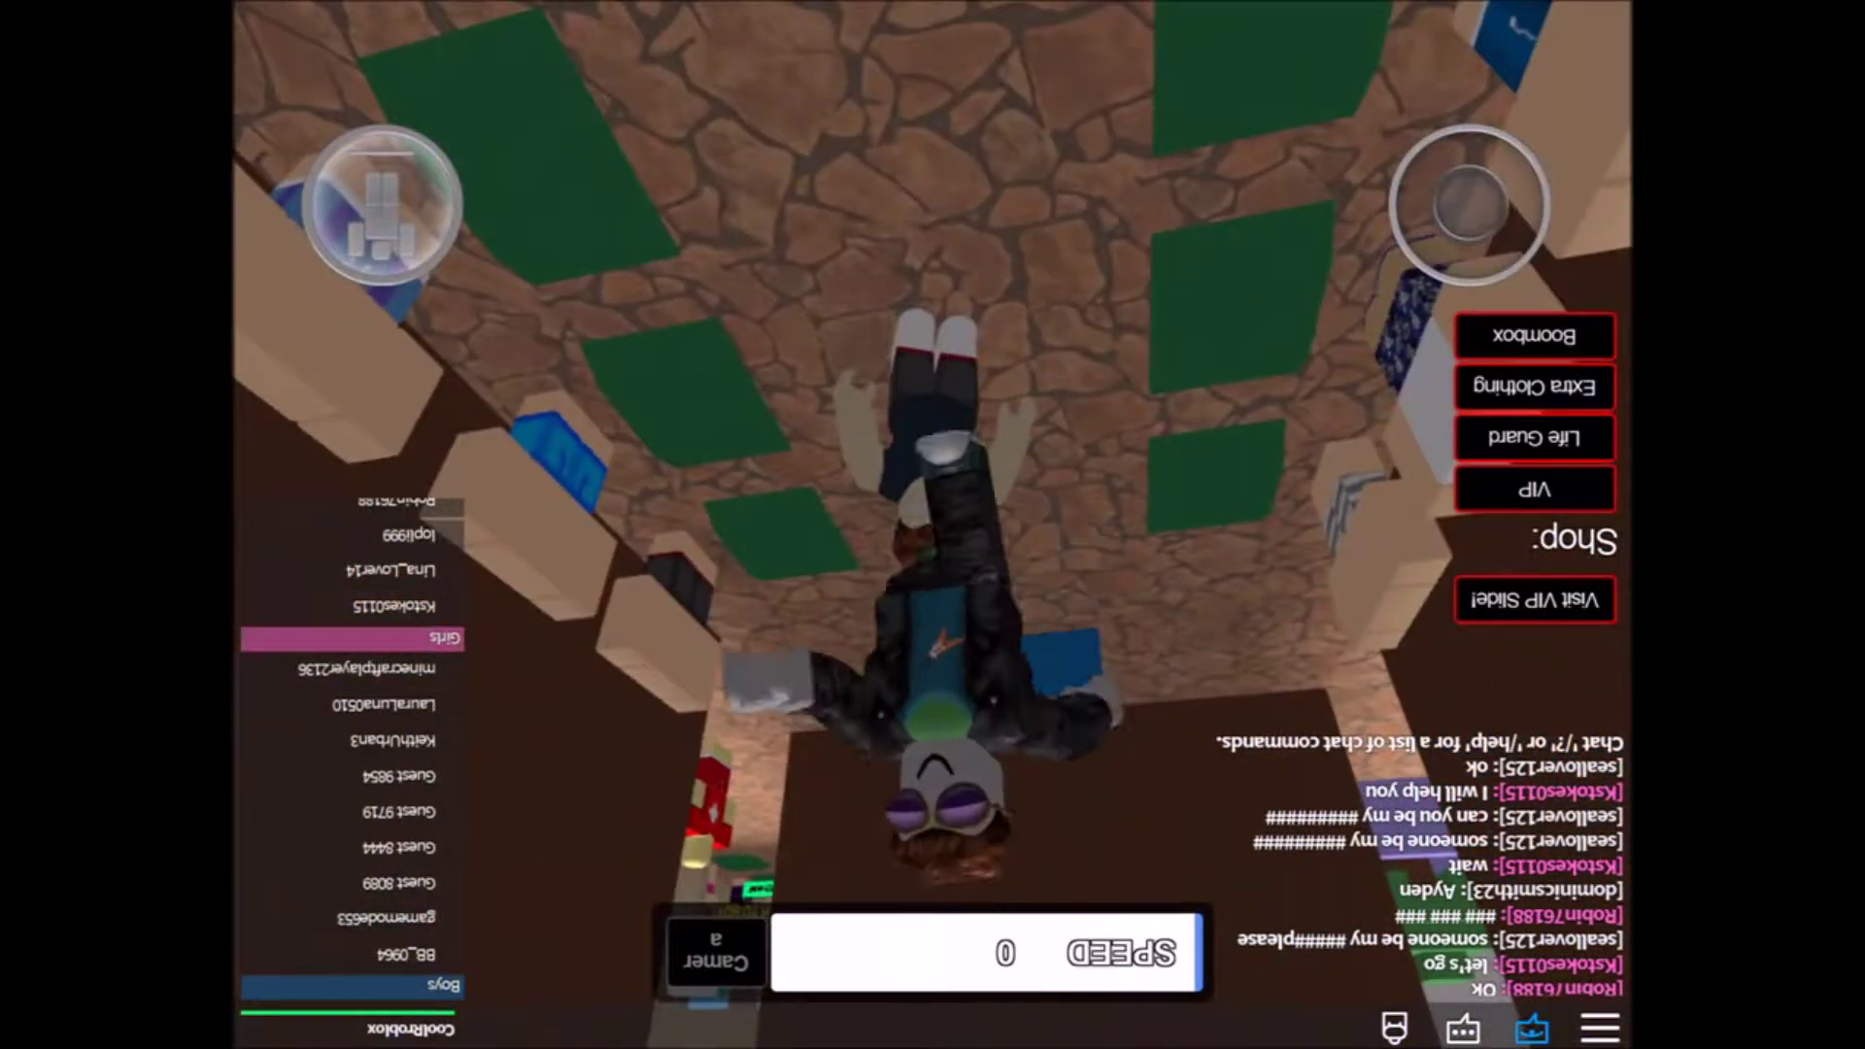
pyautogui.moveTo(1472, 205); pyautogui.dragTo(1433, 354)
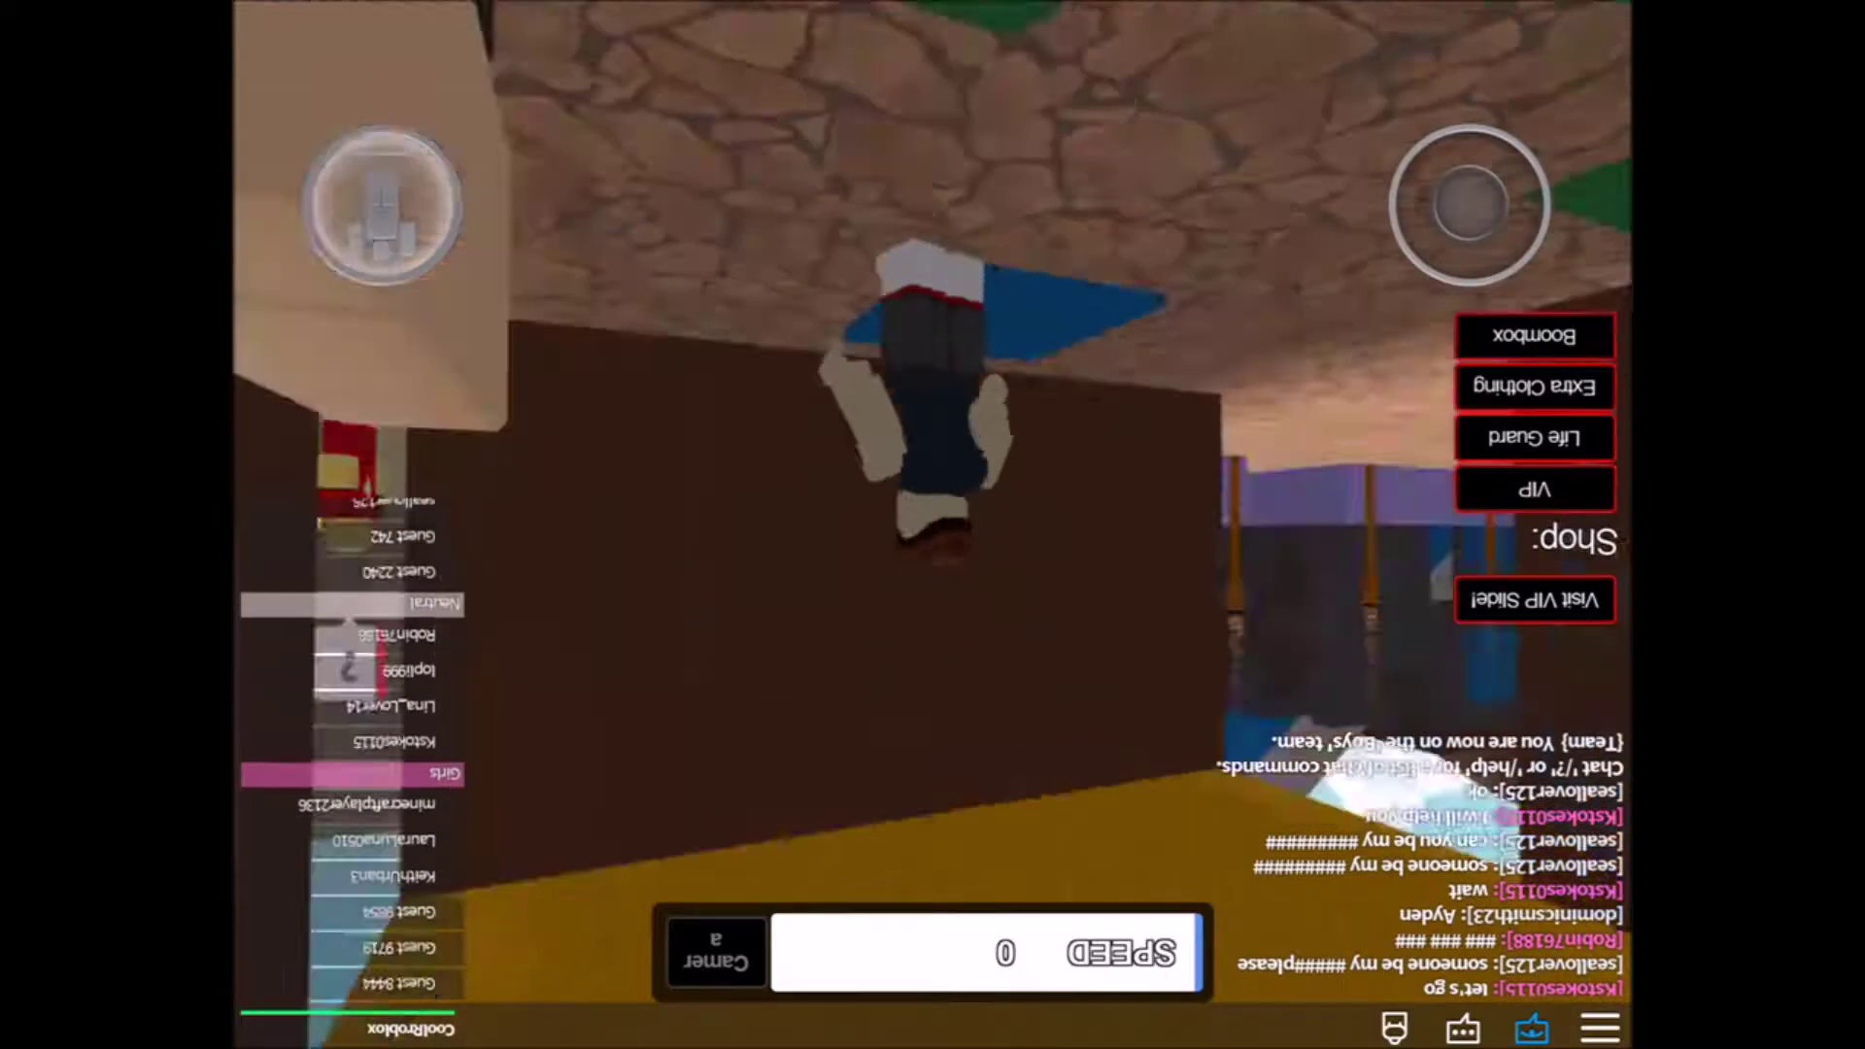
pyautogui.moveTo(934, 583); pyautogui.dragTo(934, 365)
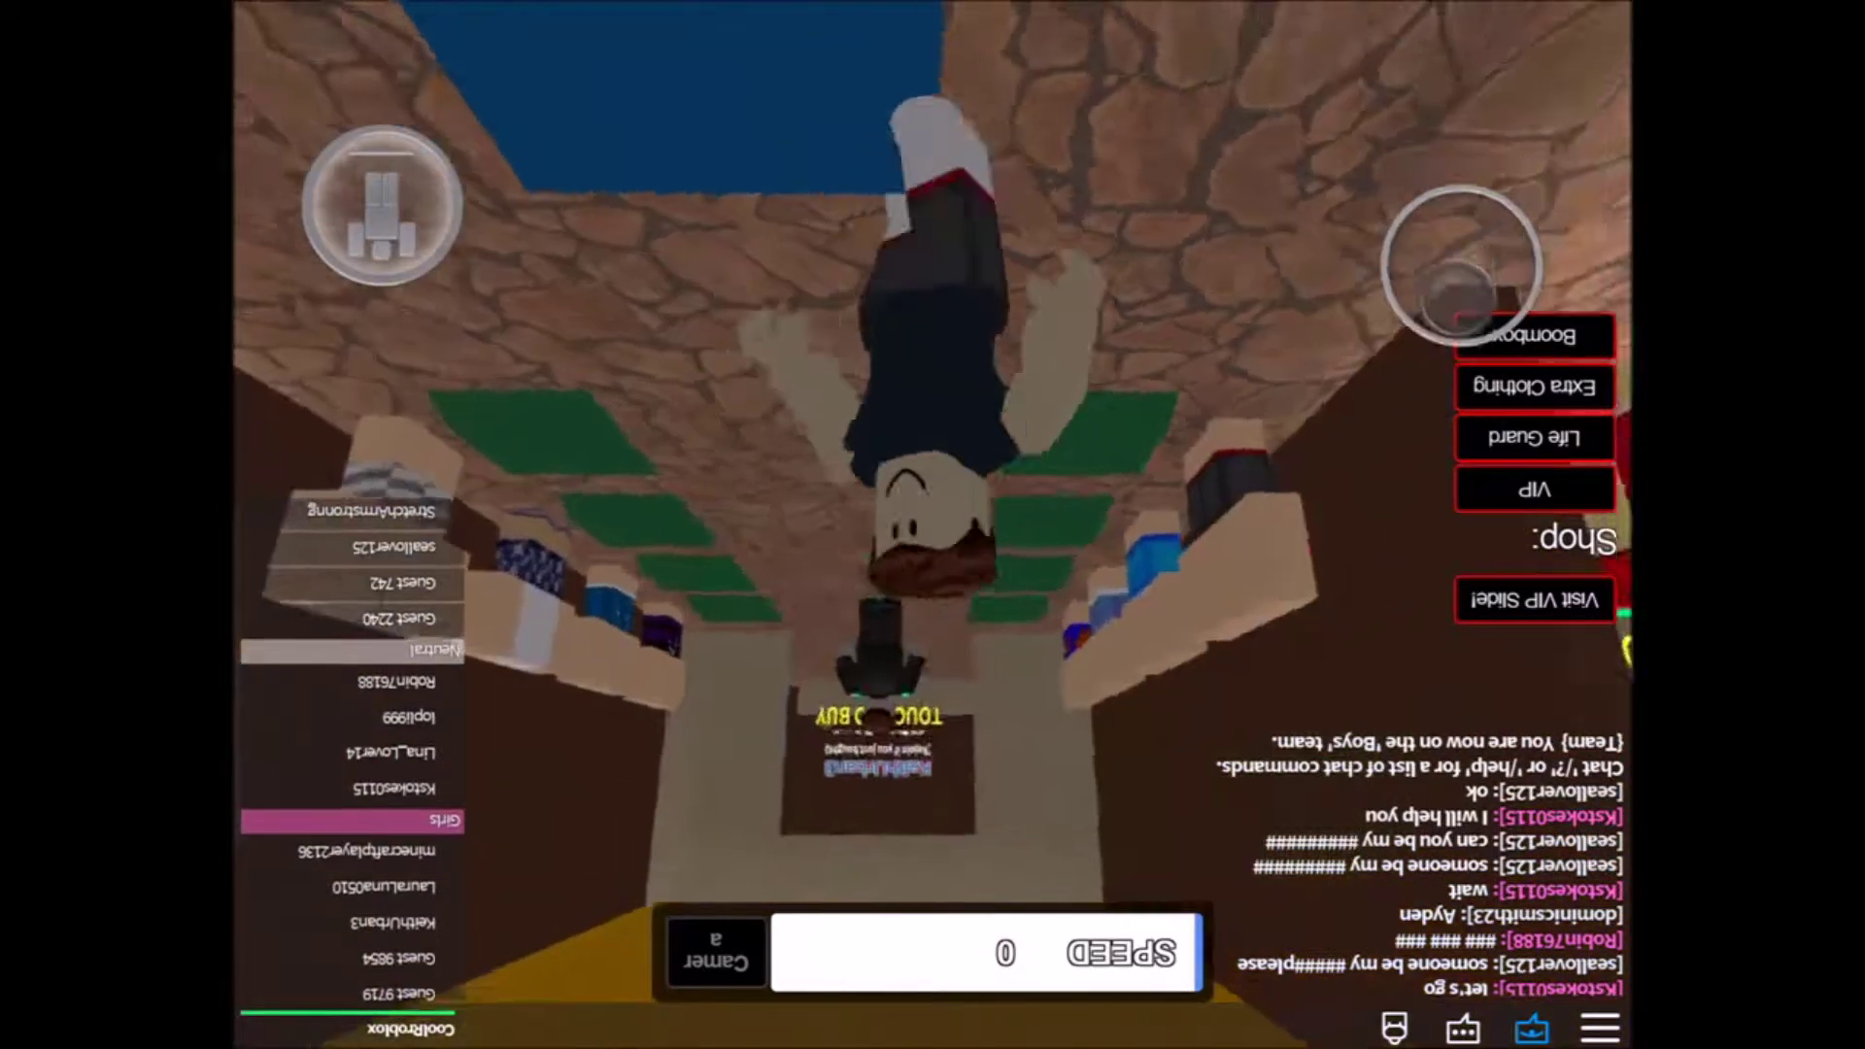
# Walk past the clothing shelves and out the doorway toward the water slide.
pyautogui.moveTo(1462, 262); pyautogui.dragTo(1435, 350)
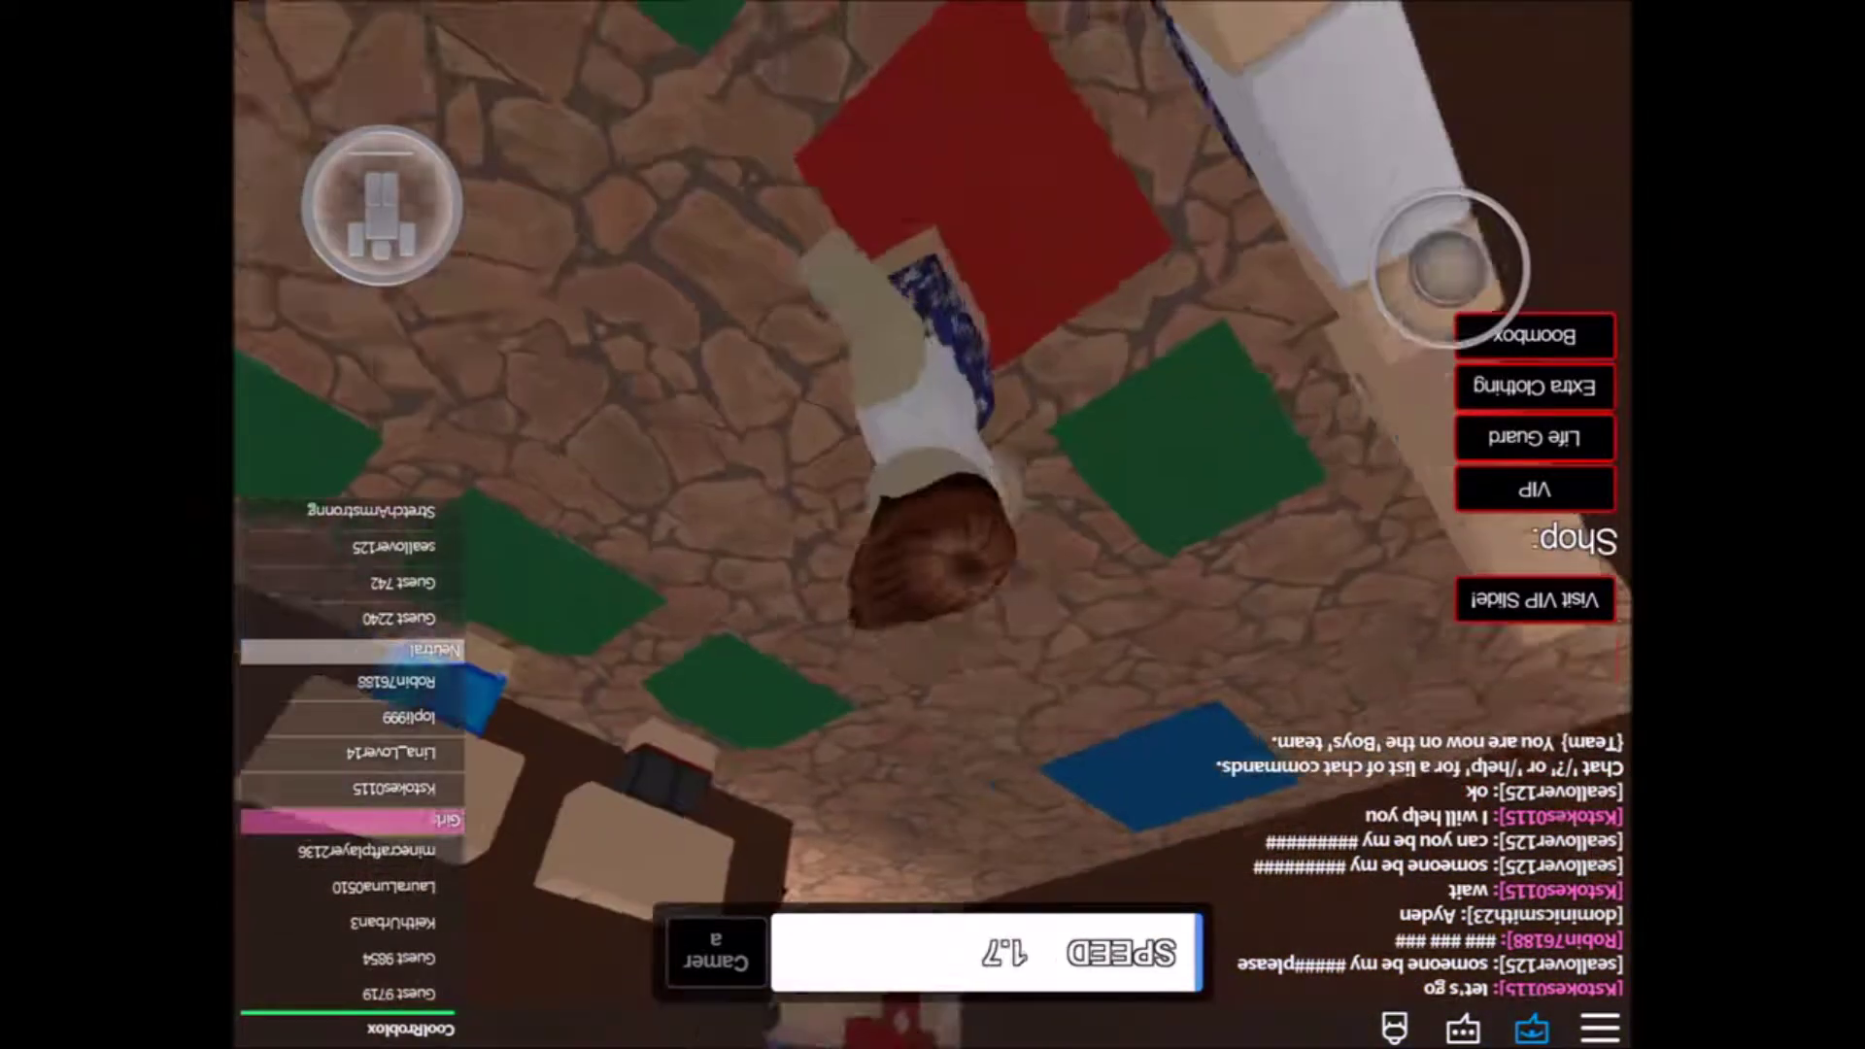
pyautogui.moveTo(1470, 270); pyautogui.dragTo(1469, 292)
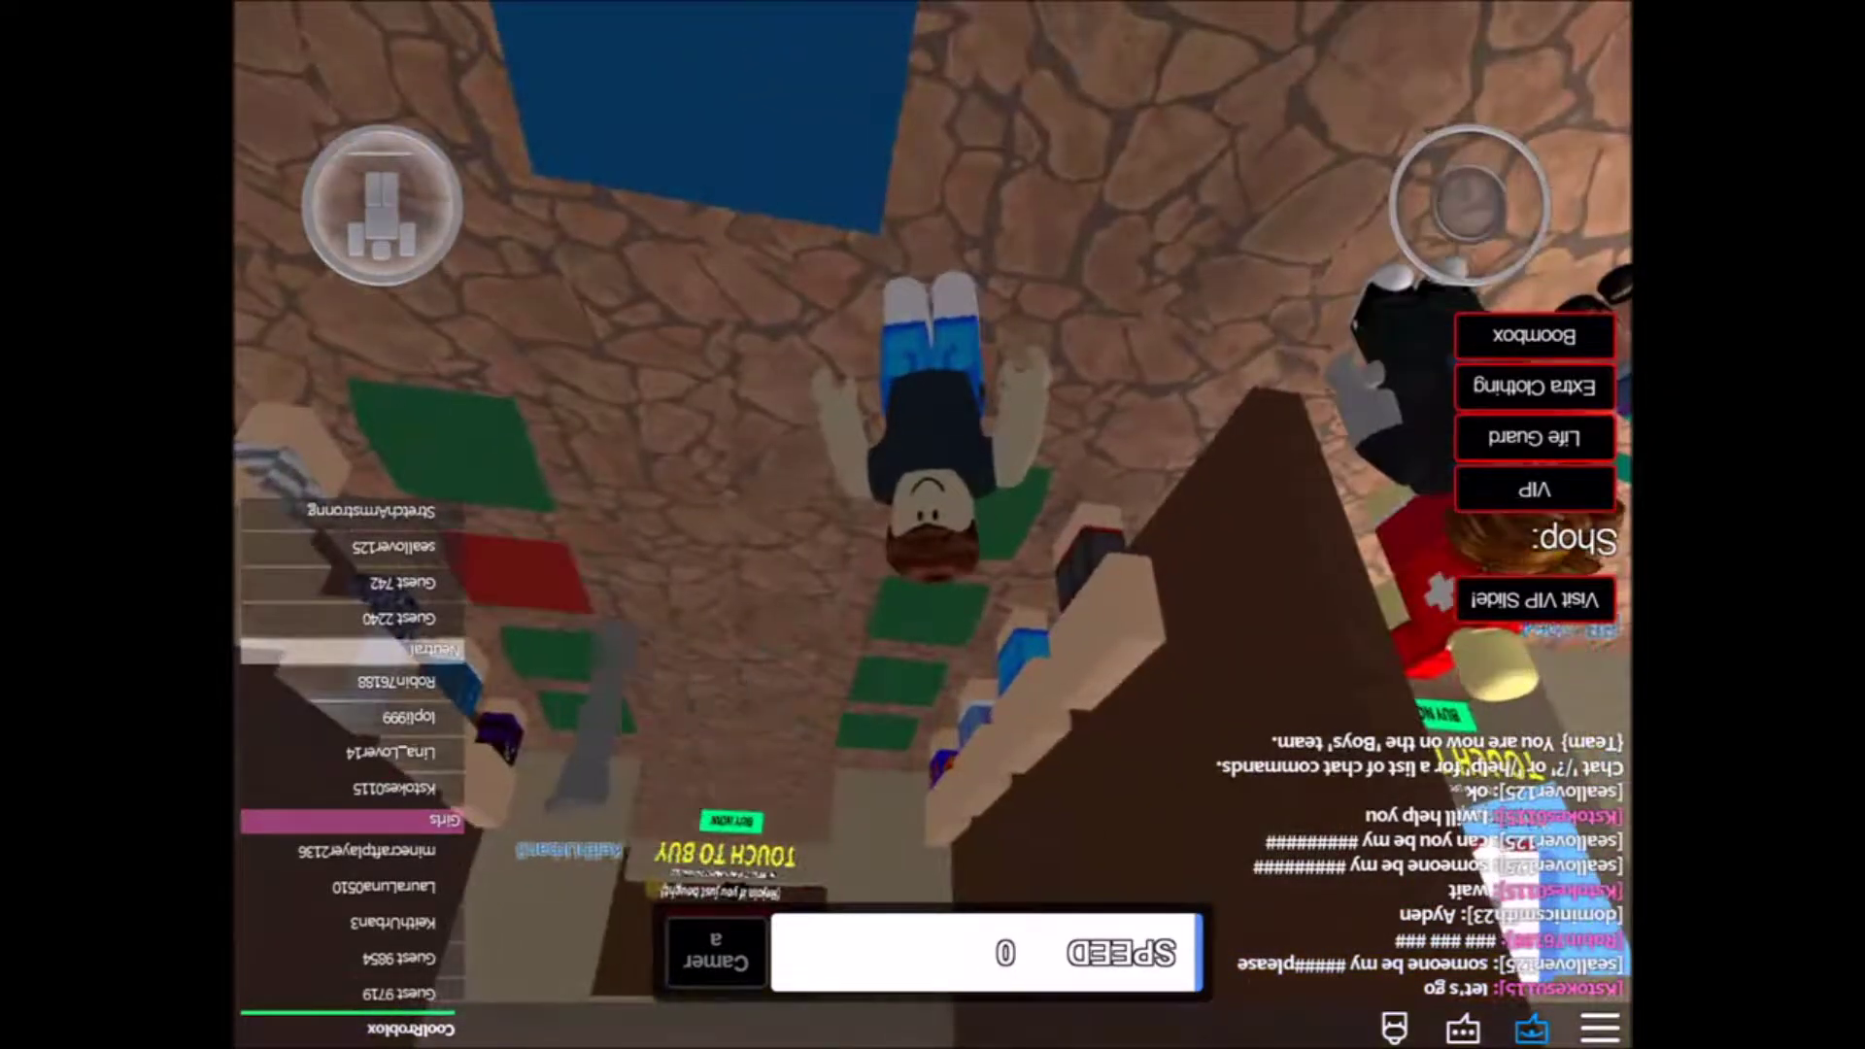
pyautogui.moveTo(1469, 204)
pyautogui.mouseDown()
pyautogui.moveTo(1457, 292)
pyautogui.moveTo(1502, 284)
pyautogui.moveTo(1469, 204)
pyautogui.mouseUp()
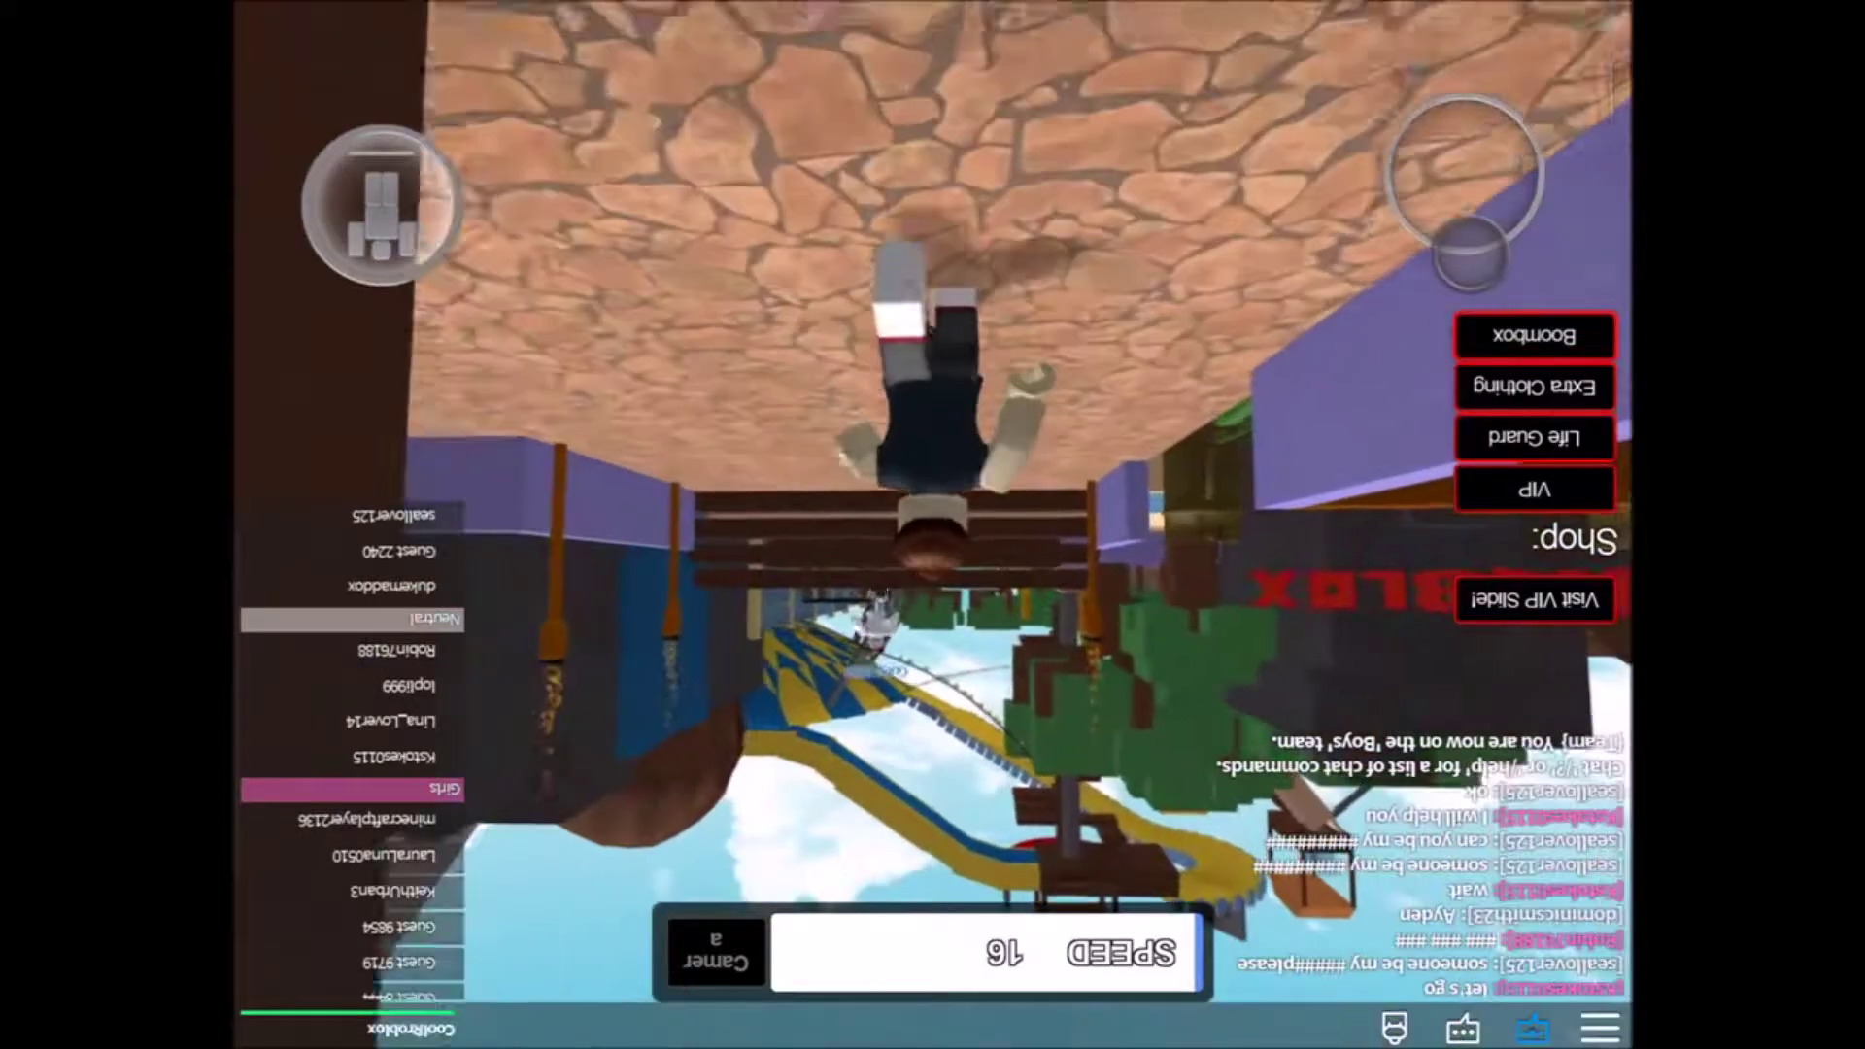
pyautogui.moveTo(1470, 204); pyautogui.dragTo(1458, 251)
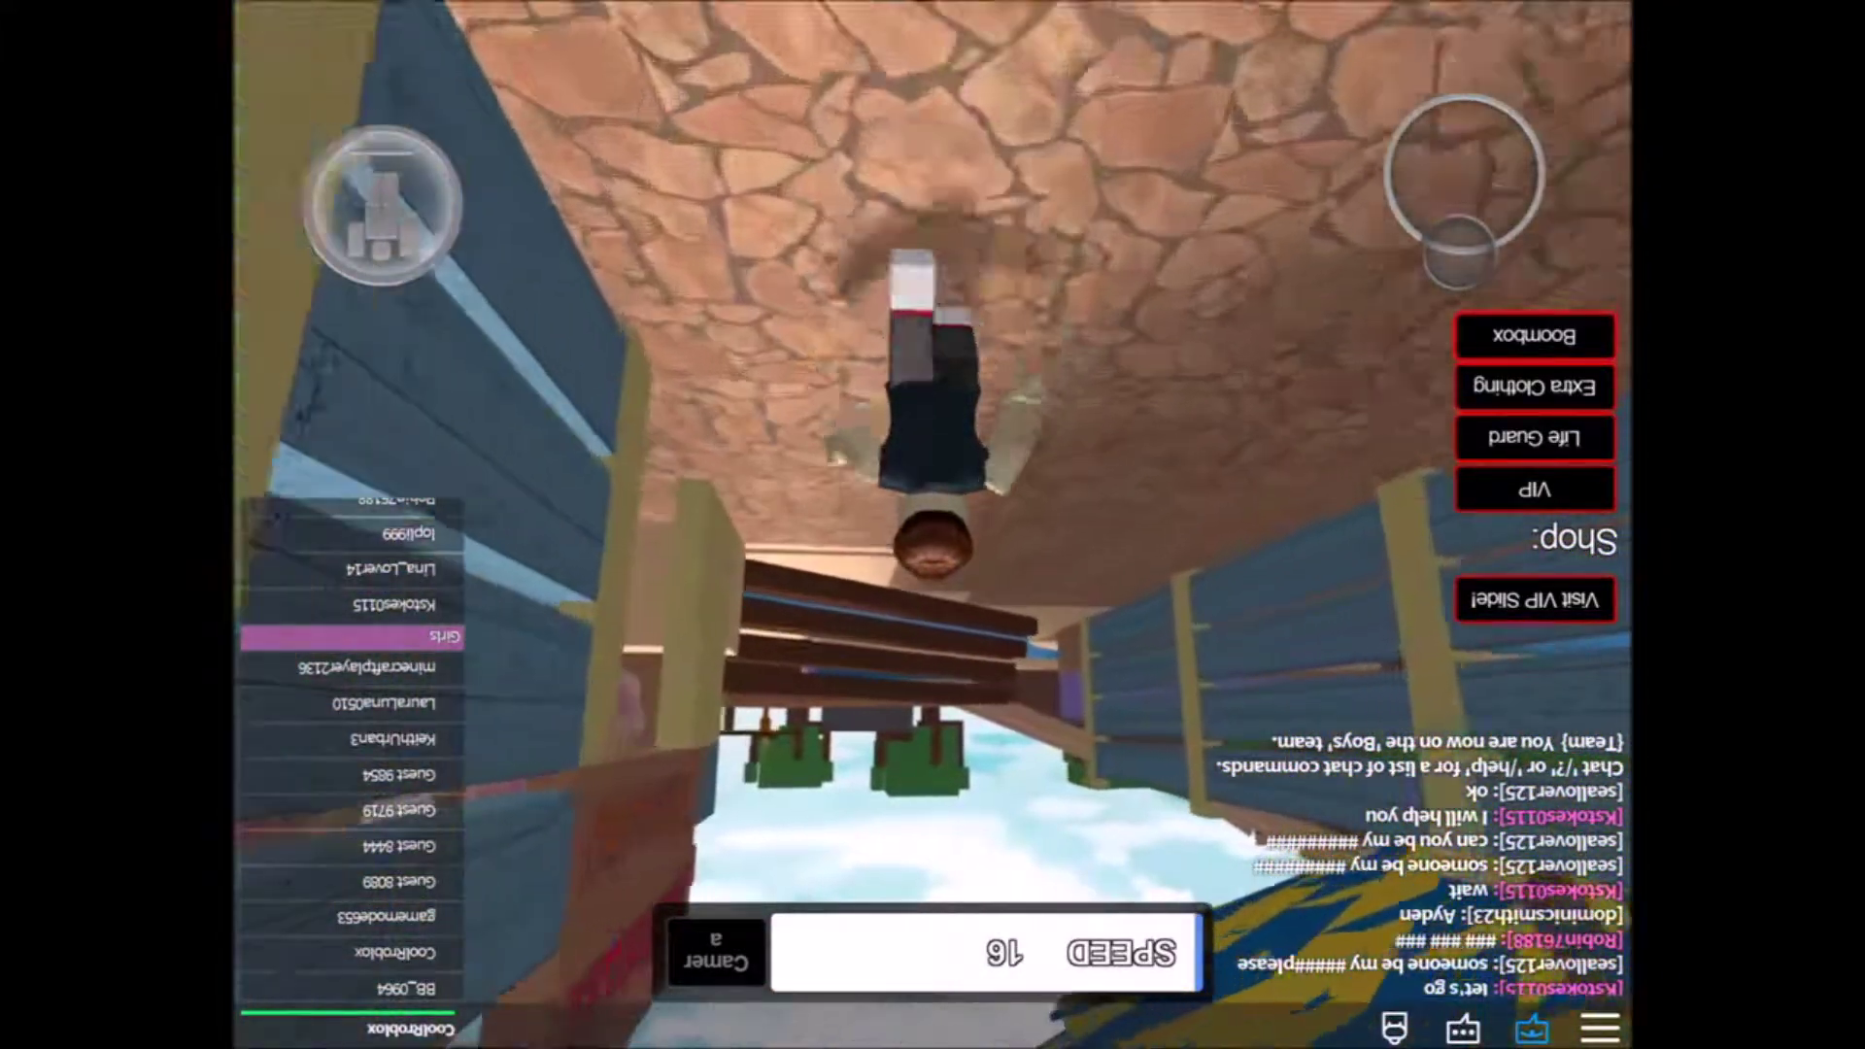
# Ride down the water slide, then respond to the Life Guard game pass offer.
pyautogui.moveTo(1453, 255); pyautogui.dragTo(1457, 251)
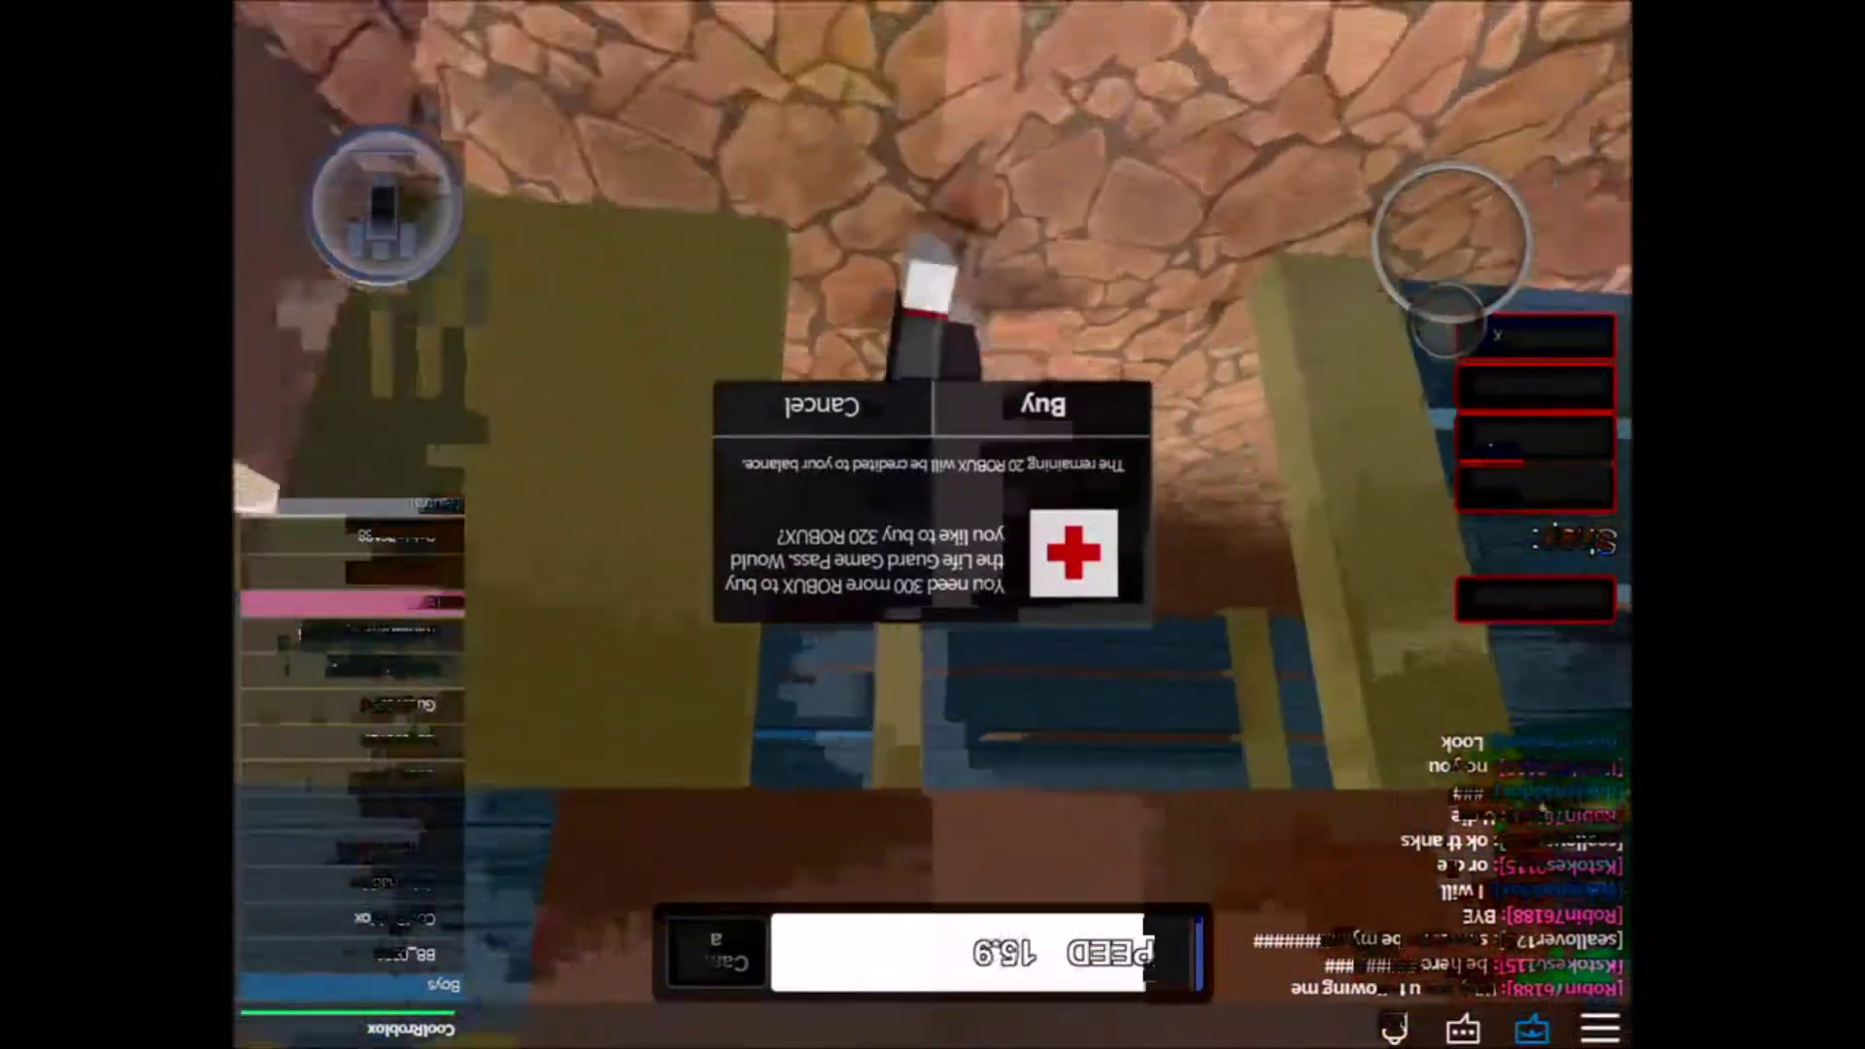
pyautogui.click(822, 404)
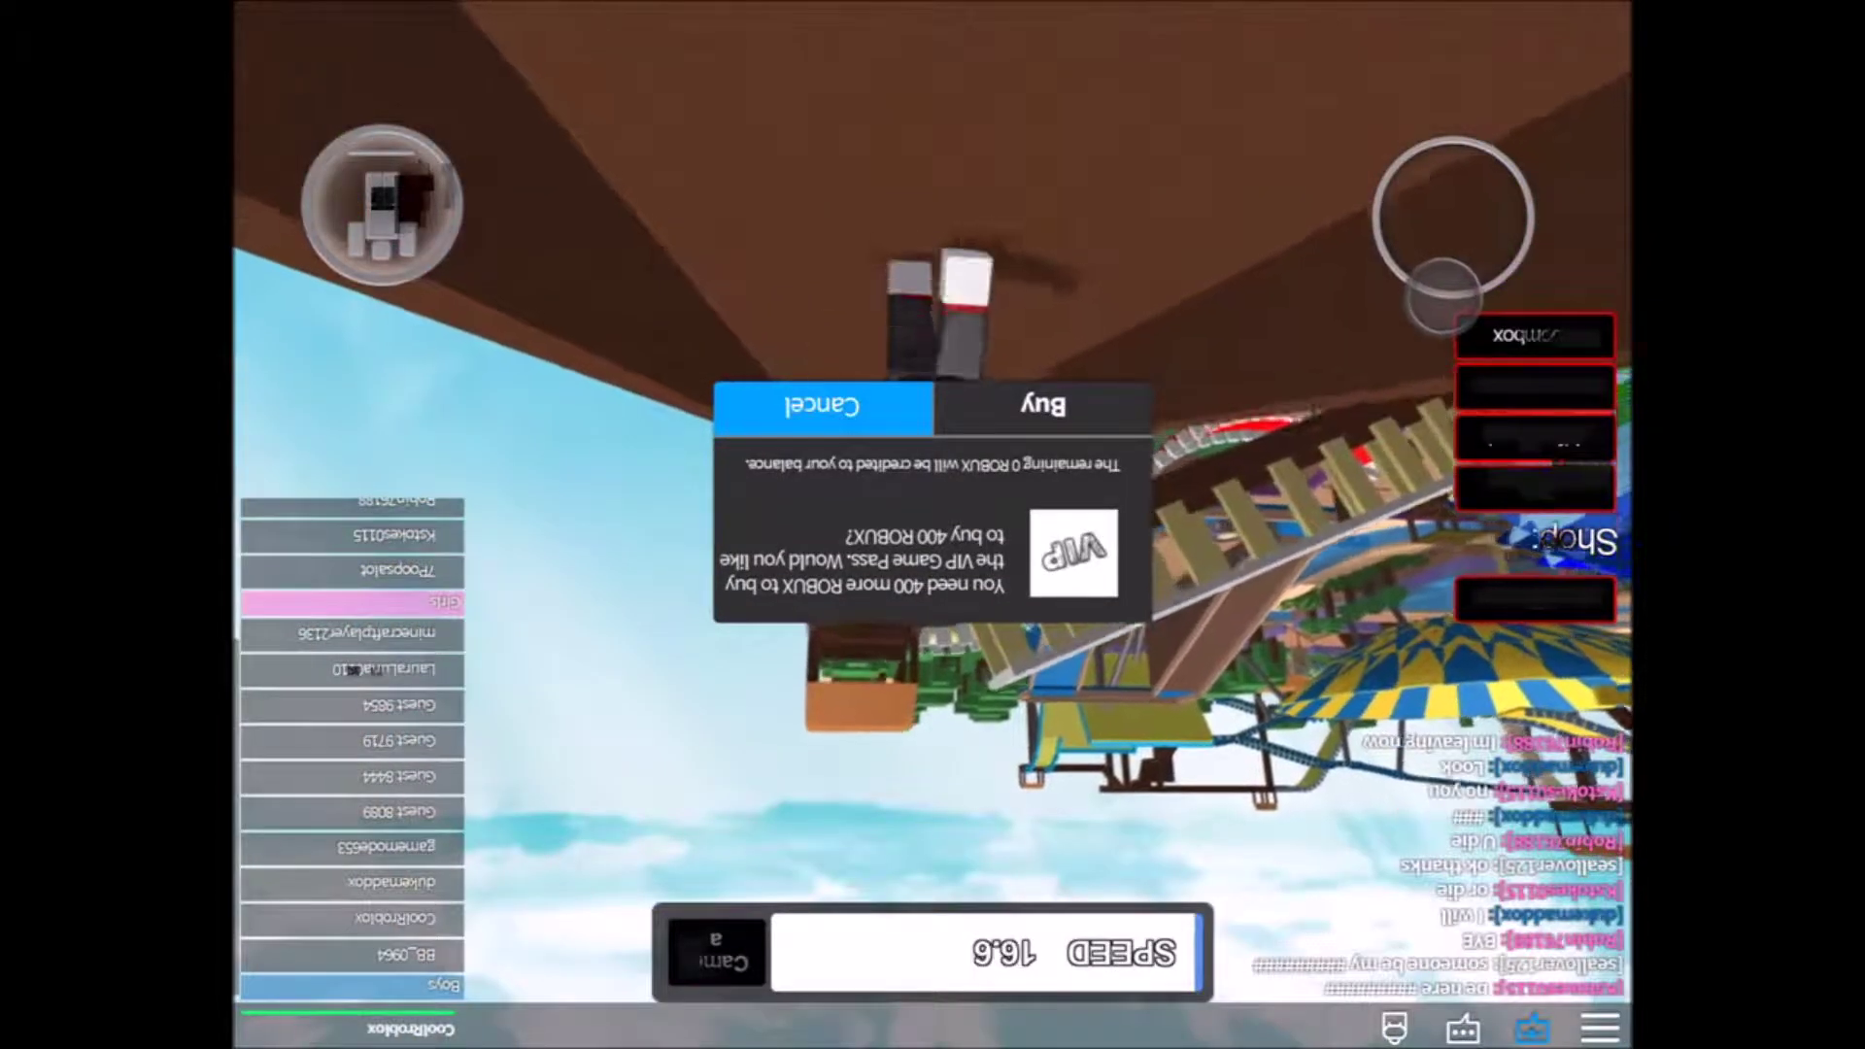
# Cancel the VIP pass prompt while walking the avatar along and off the wooden deck.
pyautogui.moveTo(1430, 294); pyautogui.dragTo(1447, 285)
pyautogui.click(823, 407)
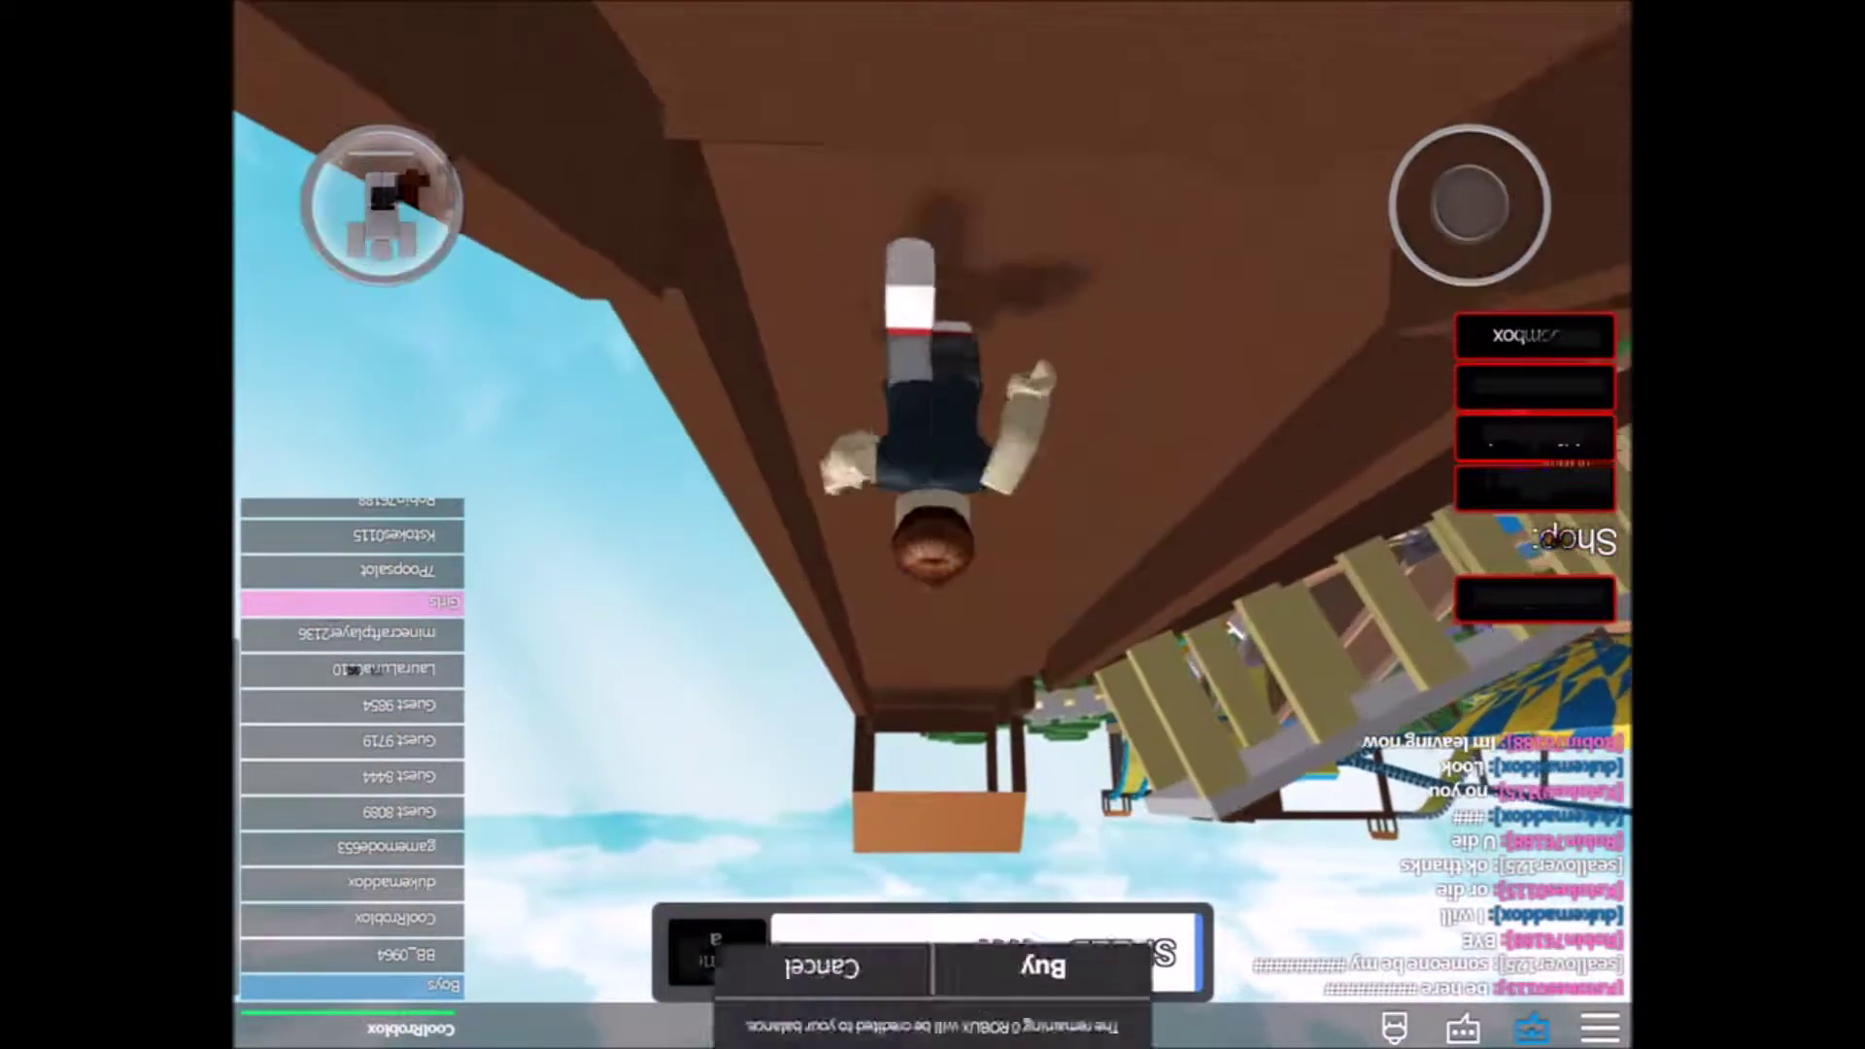
pyautogui.moveTo(1469, 267); pyautogui.dragTo(1451, 272)
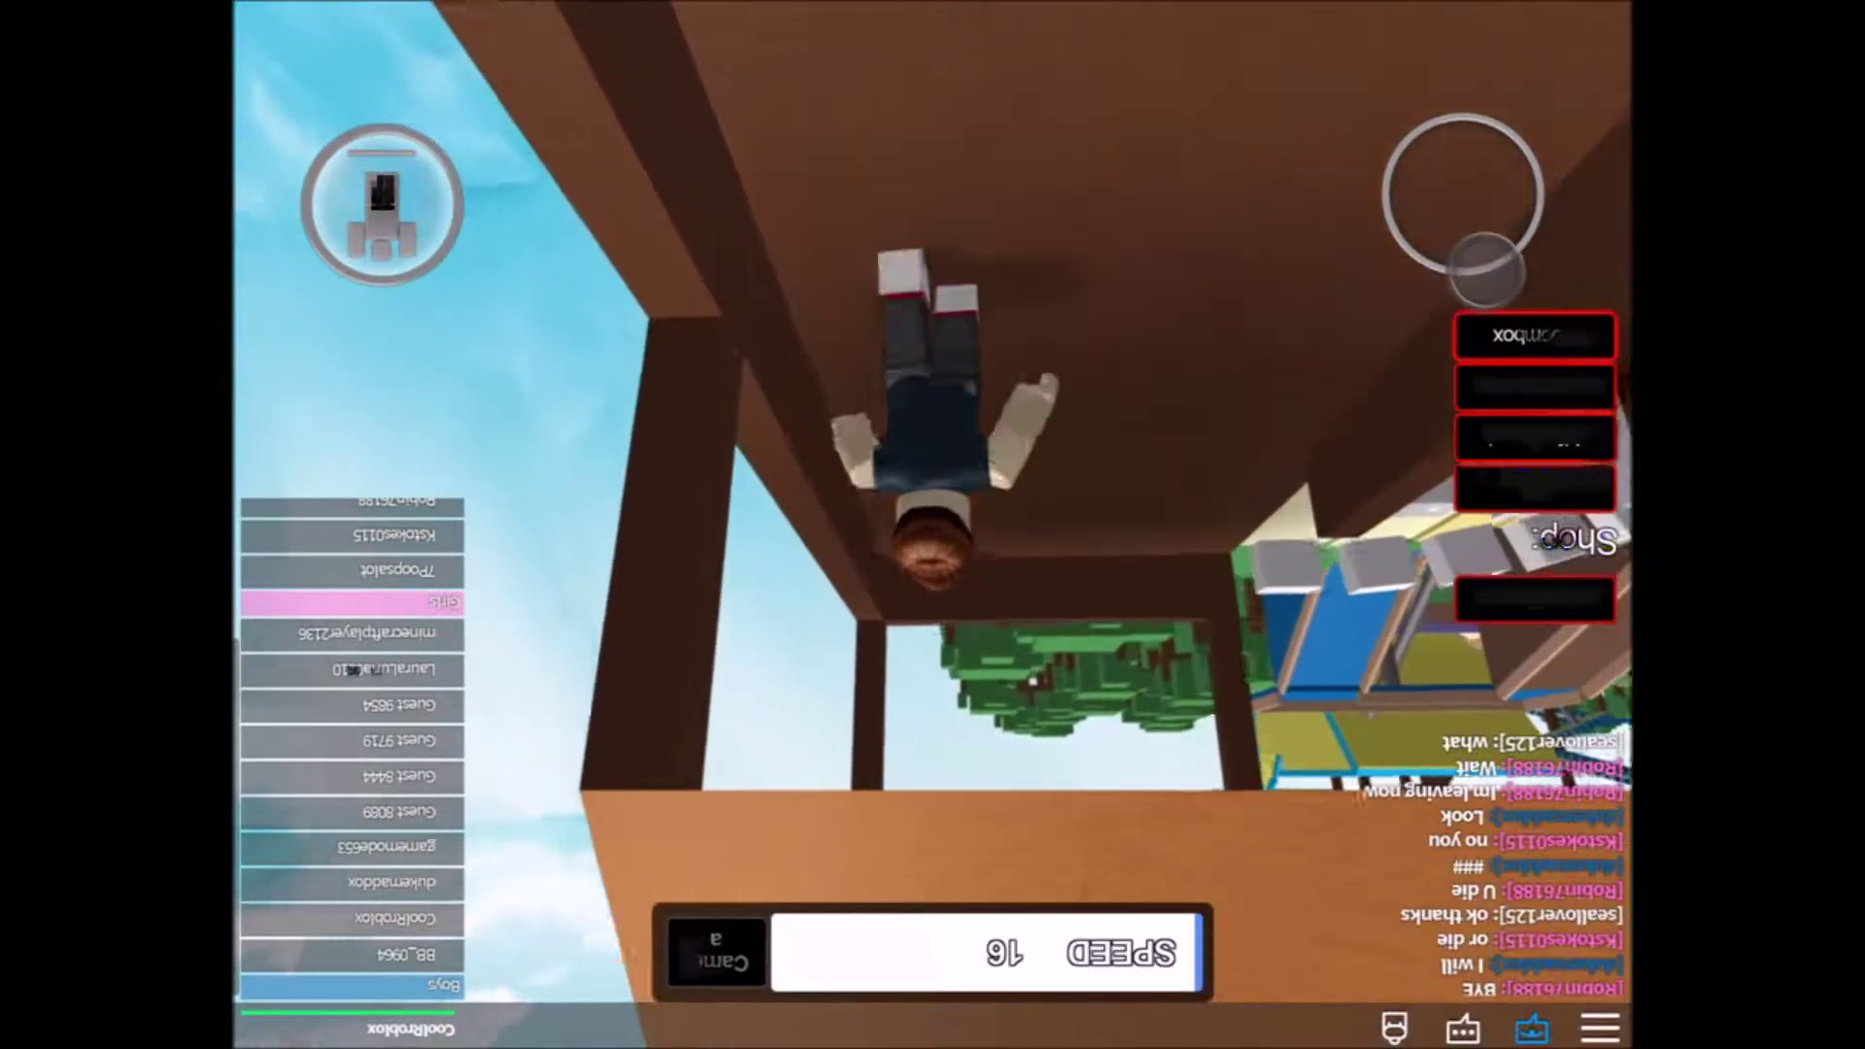
pyautogui.moveTo(1462, 272); pyautogui.dragTo(1457, 277)
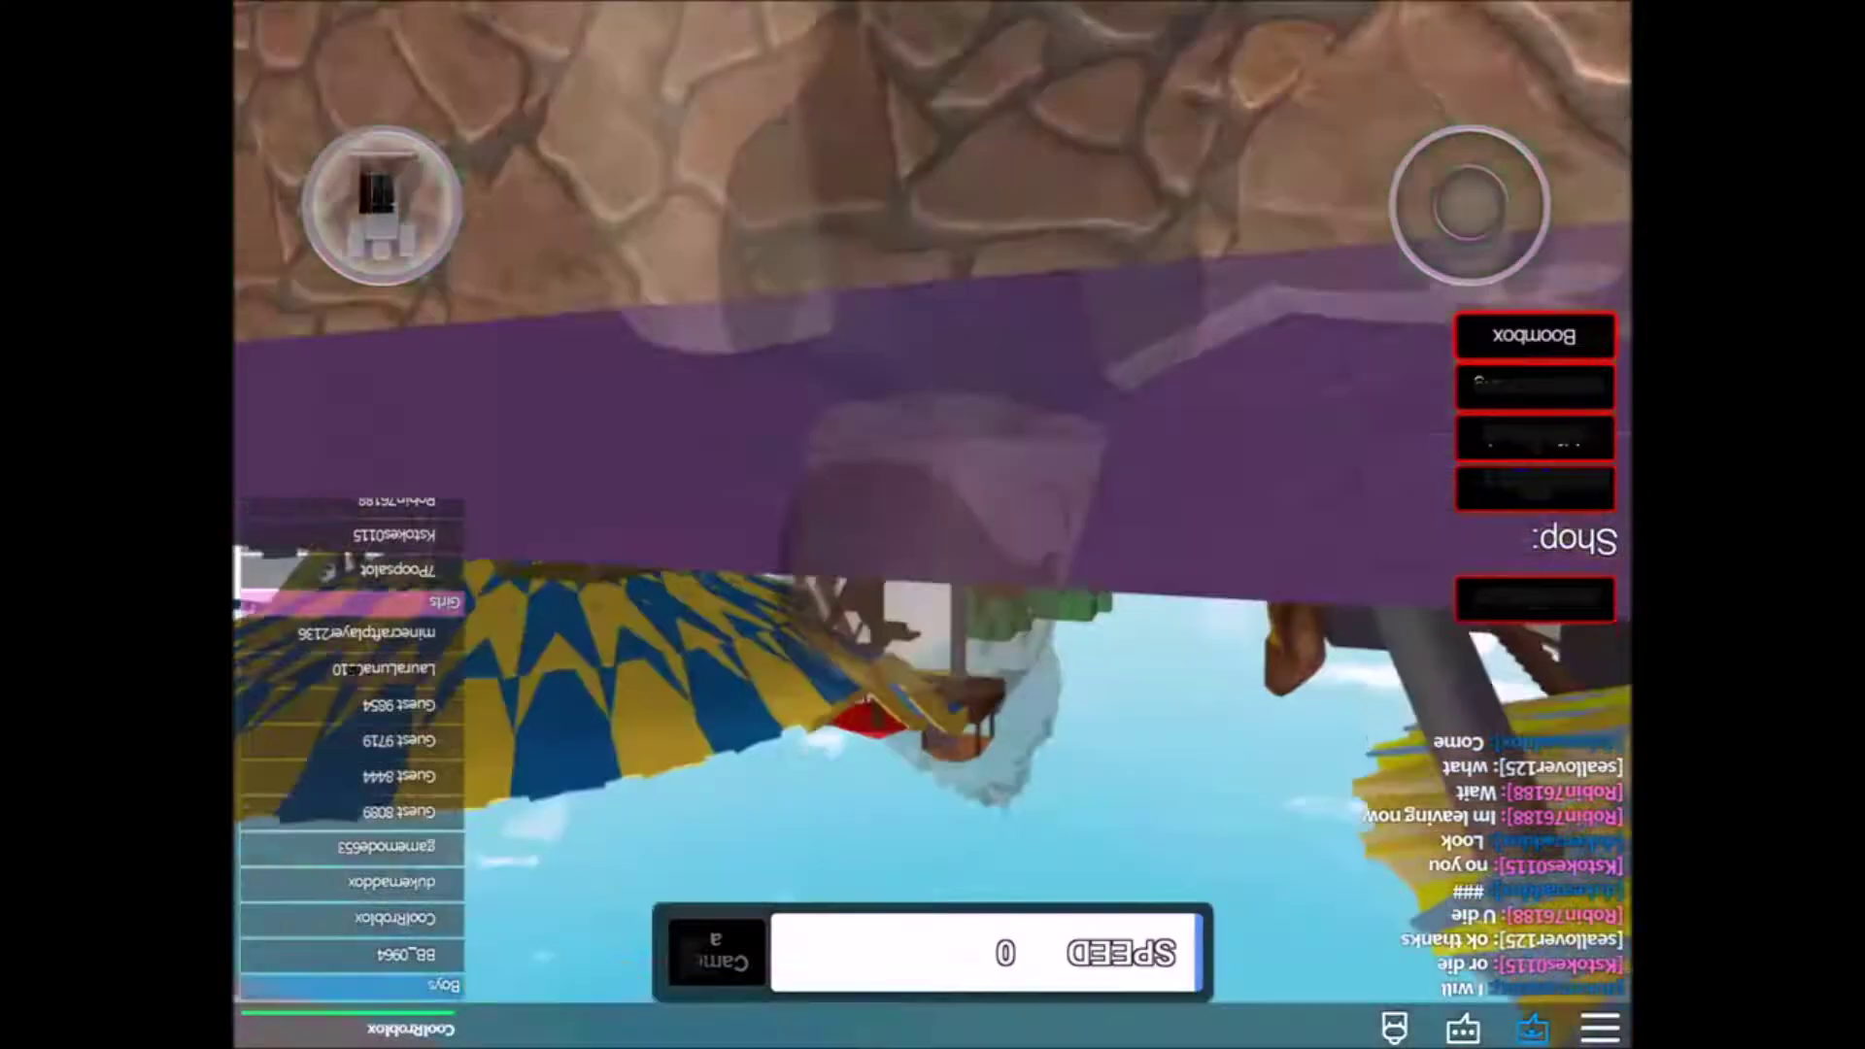
# Run the avatar back toward the slides, under the wooden structure and stone overhang.
pyautogui.moveTo(1469, 205)
pyautogui.mouseDown()
pyautogui.moveTo(1464, 285)
pyautogui.moveTo(1465, 249)
pyautogui.mouseUp()
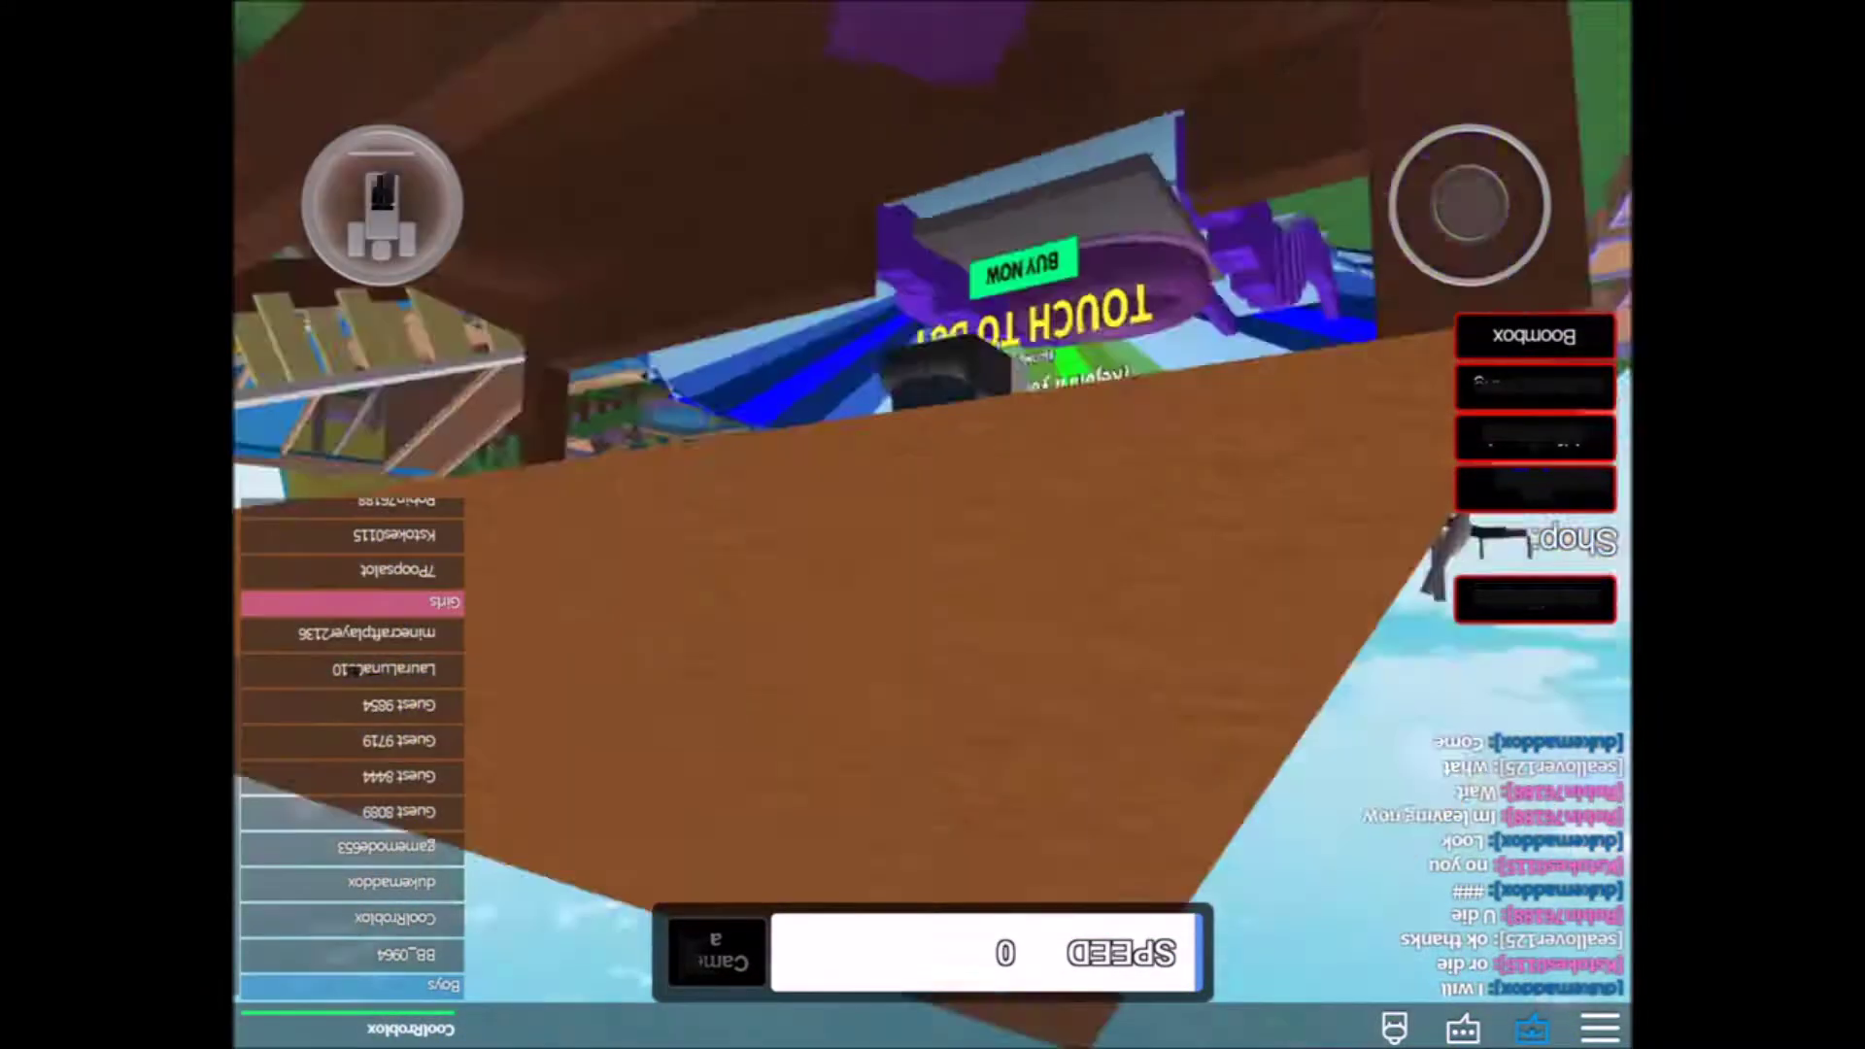
pyautogui.moveTo(1469, 205)
pyautogui.mouseDown()
pyautogui.moveTo(1449, 323)
pyautogui.moveTo(1469, 204)
pyautogui.mouseUp()
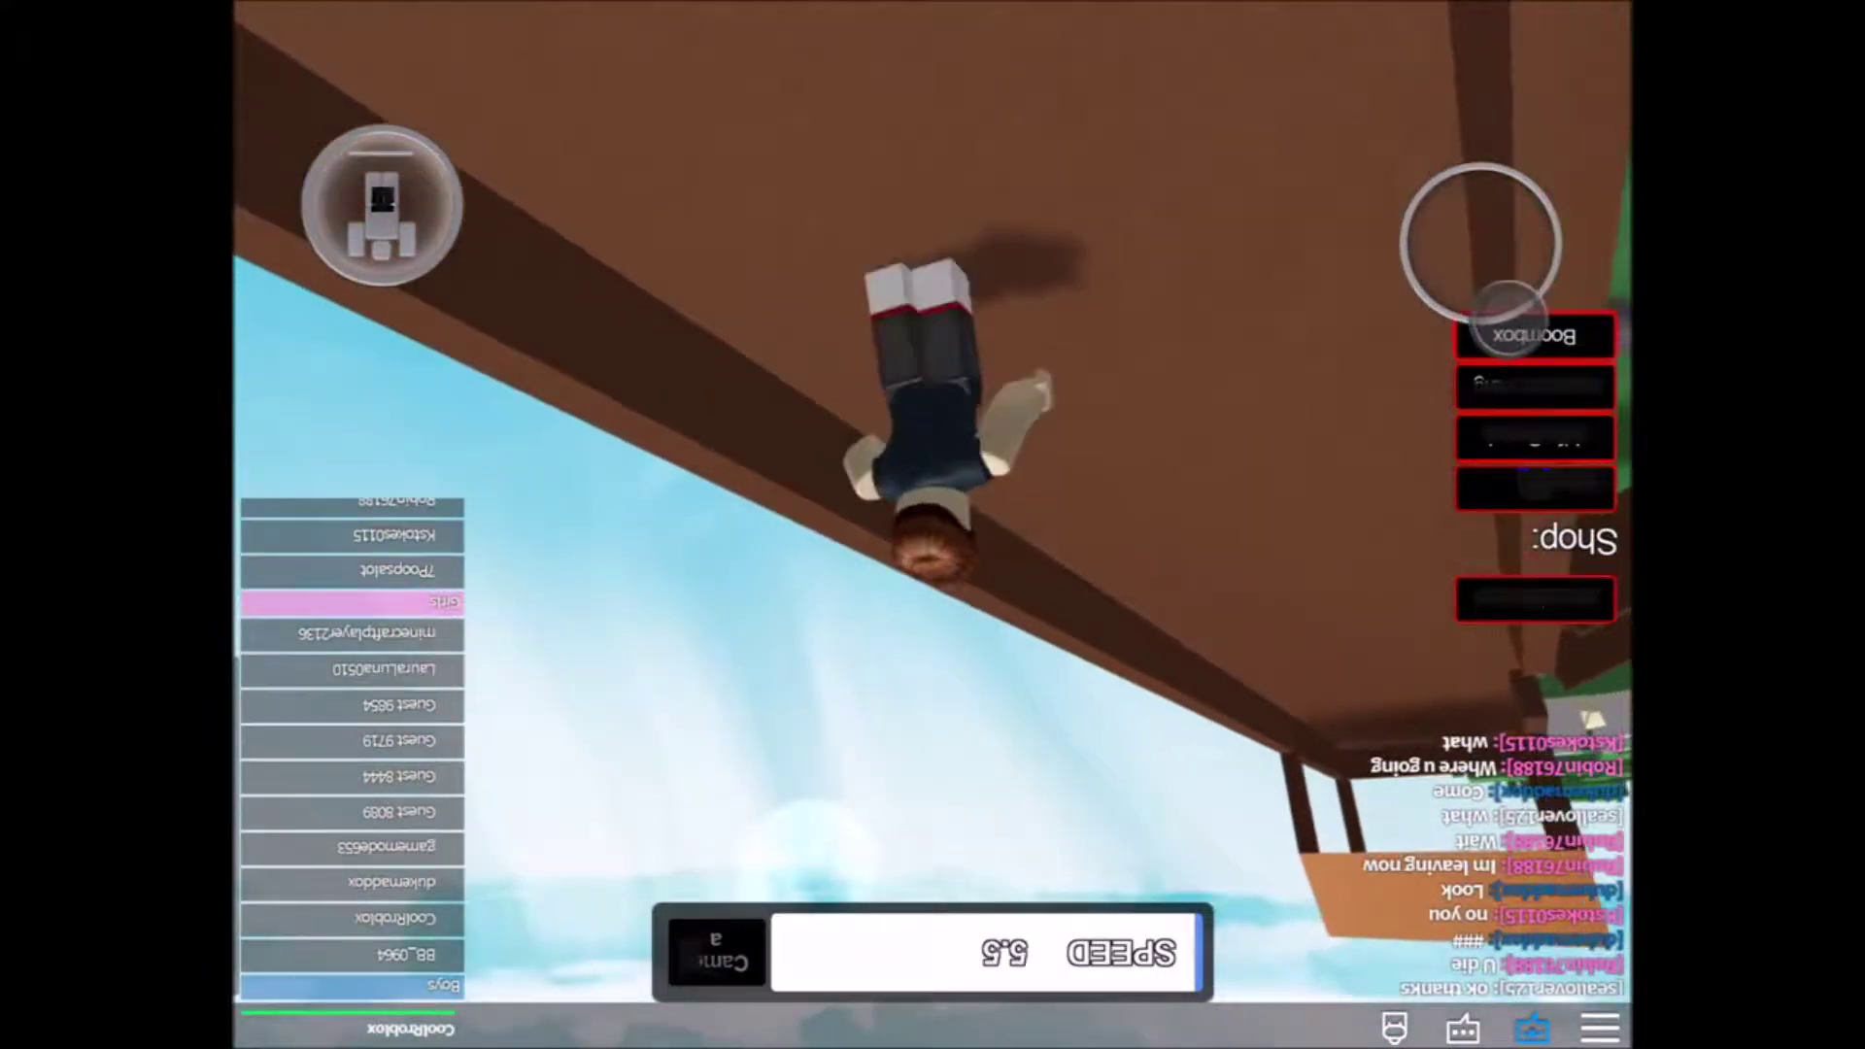
pyautogui.moveTo(1508, 304); pyautogui.dragTo(1502, 306)
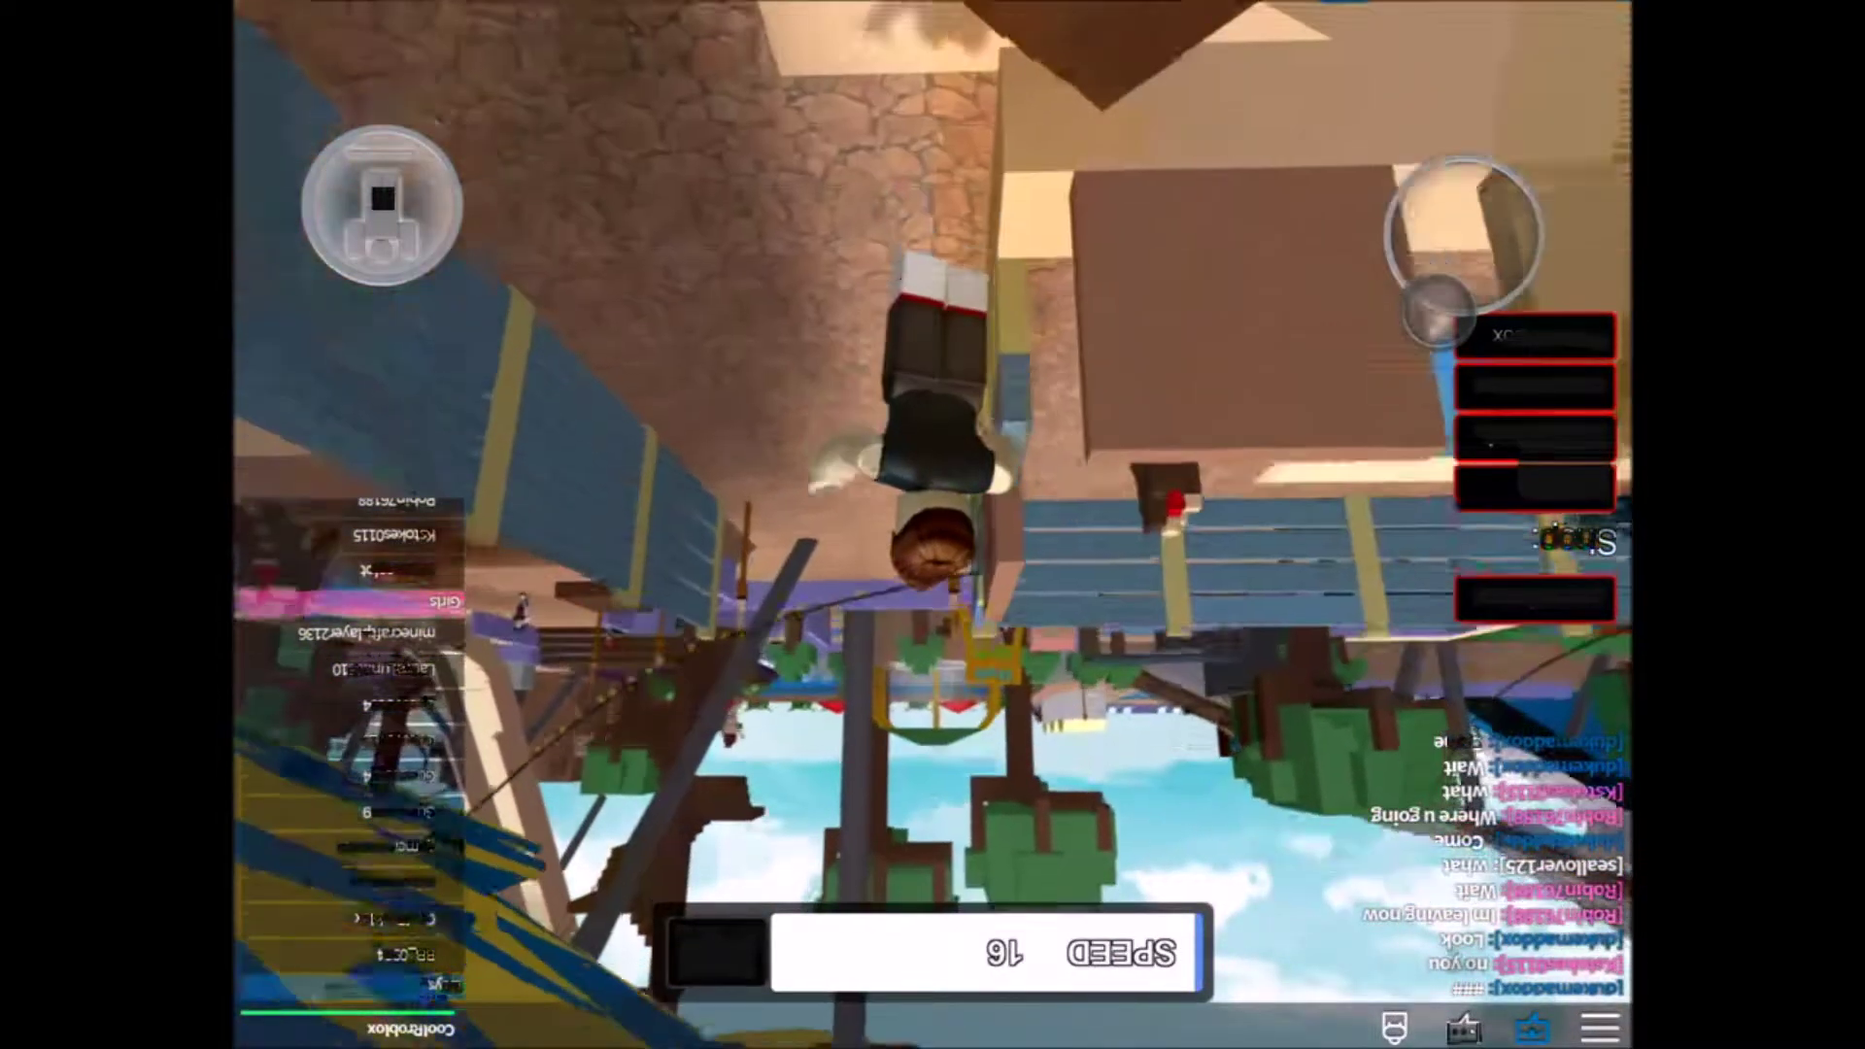
pyautogui.moveTo(1453, 285)
pyautogui.mouseDown()
pyautogui.moveTo(1438, 306)
pyautogui.moveTo(1486, 346)
pyautogui.mouseUp()
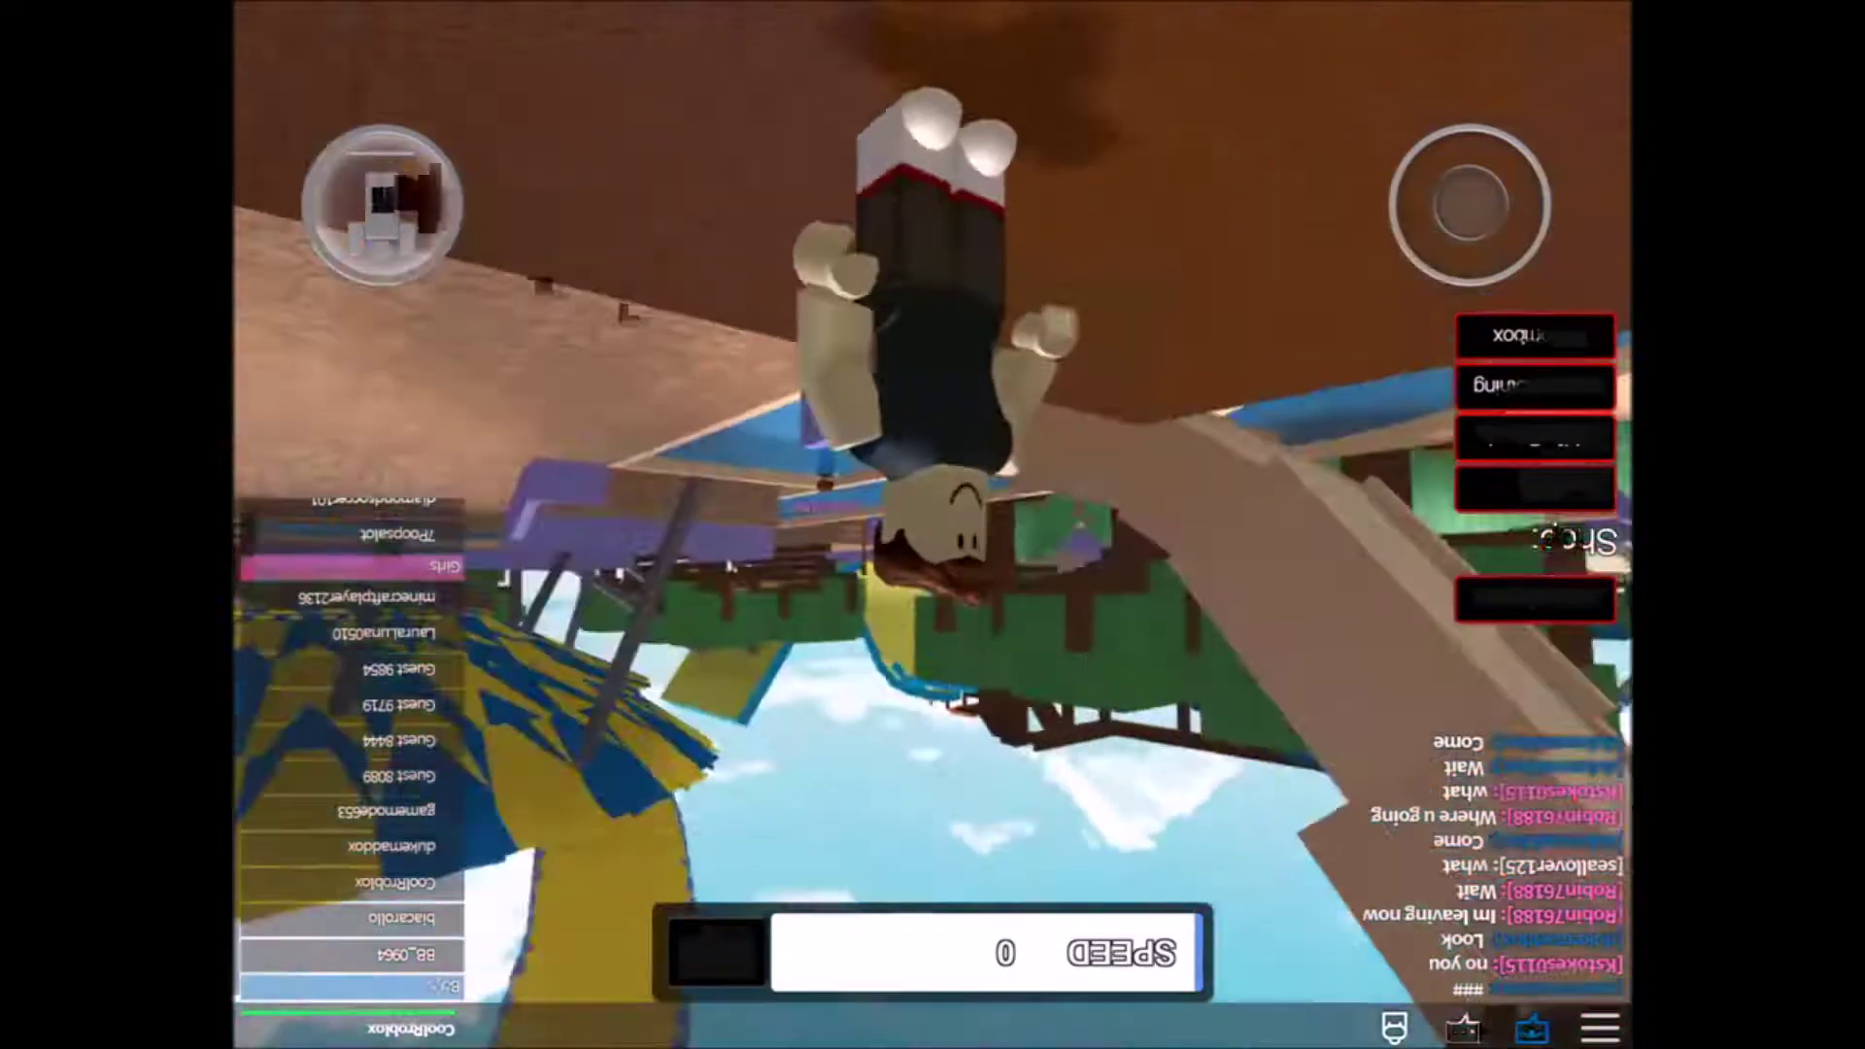
# Walk the avatar along the wooden beam, under the roof, toward the wooden stairs.
pyautogui.moveTo(1470, 204); pyautogui.dragTo(1436, 267)
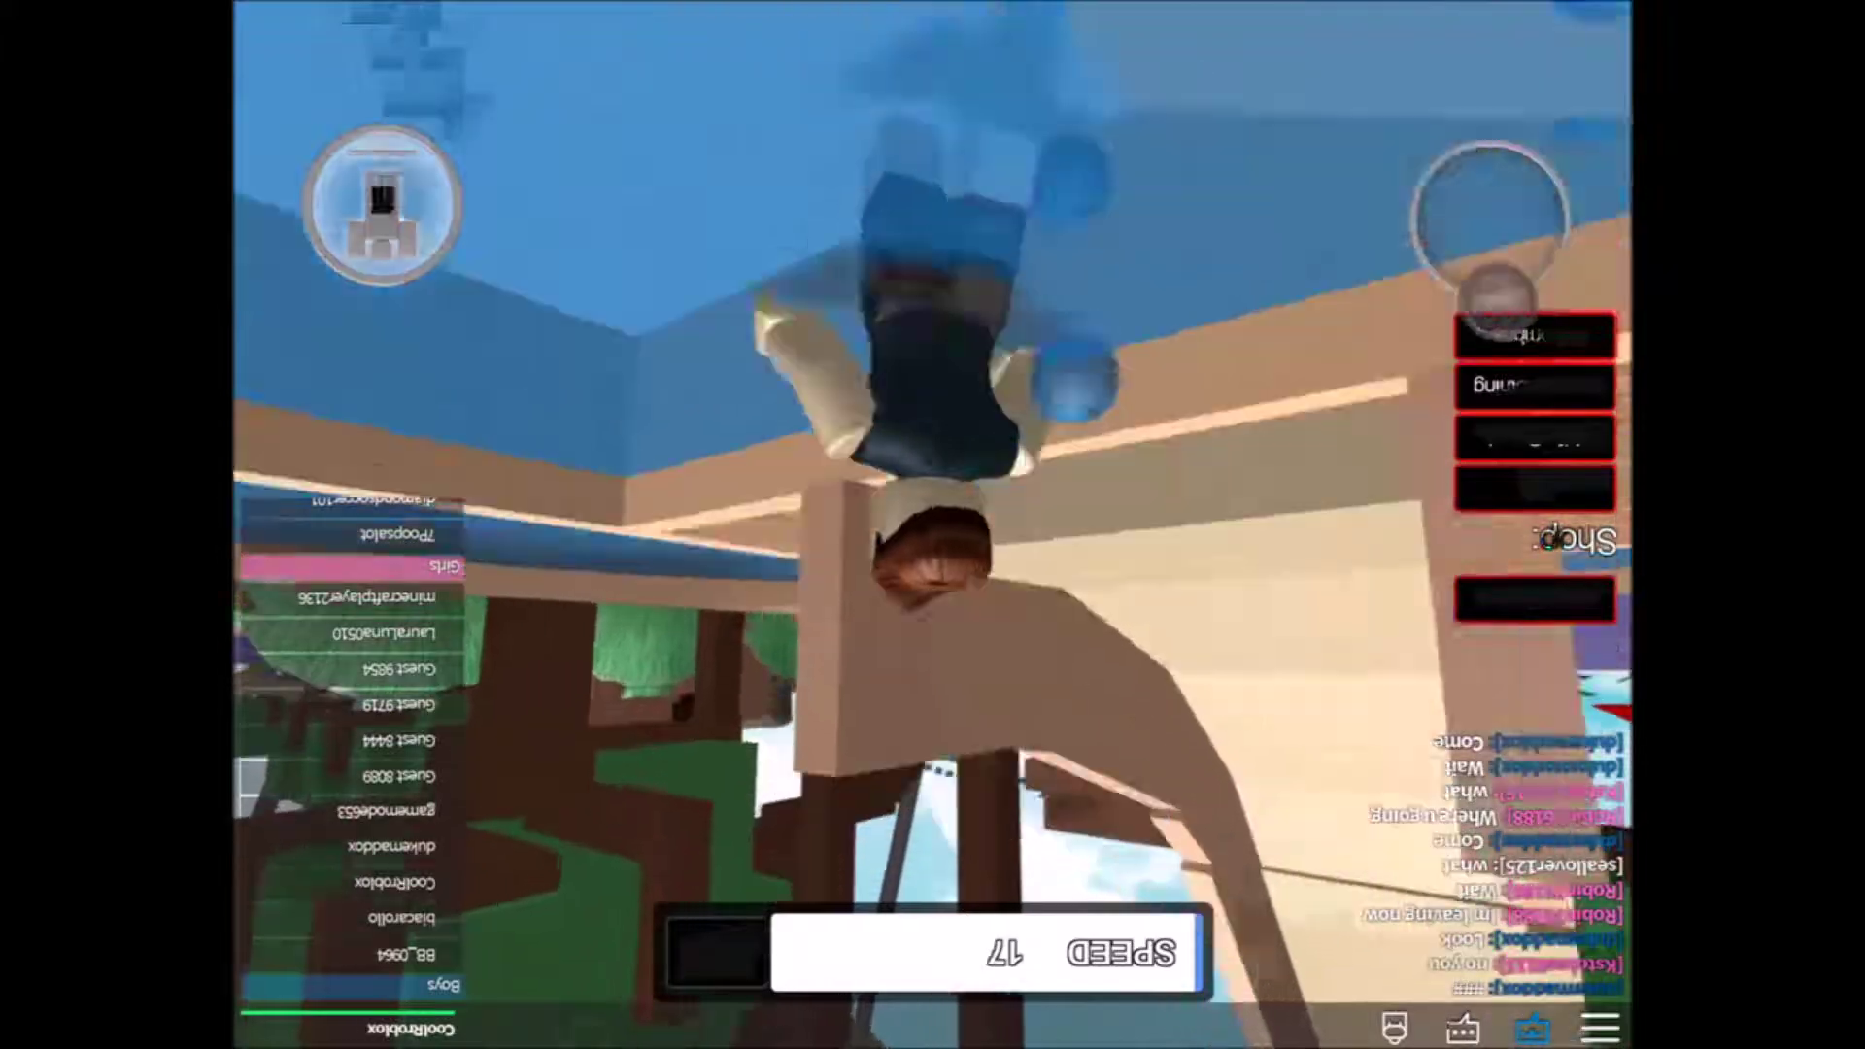
pyautogui.moveTo(1431, 269)
pyautogui.mouseDown()
pyautogui.moveTo(1538, 277)
pyautogui.moveTo(1472, 292)
pyautogui.moveTo(1486, 299)
pyautogui.mouseUp()
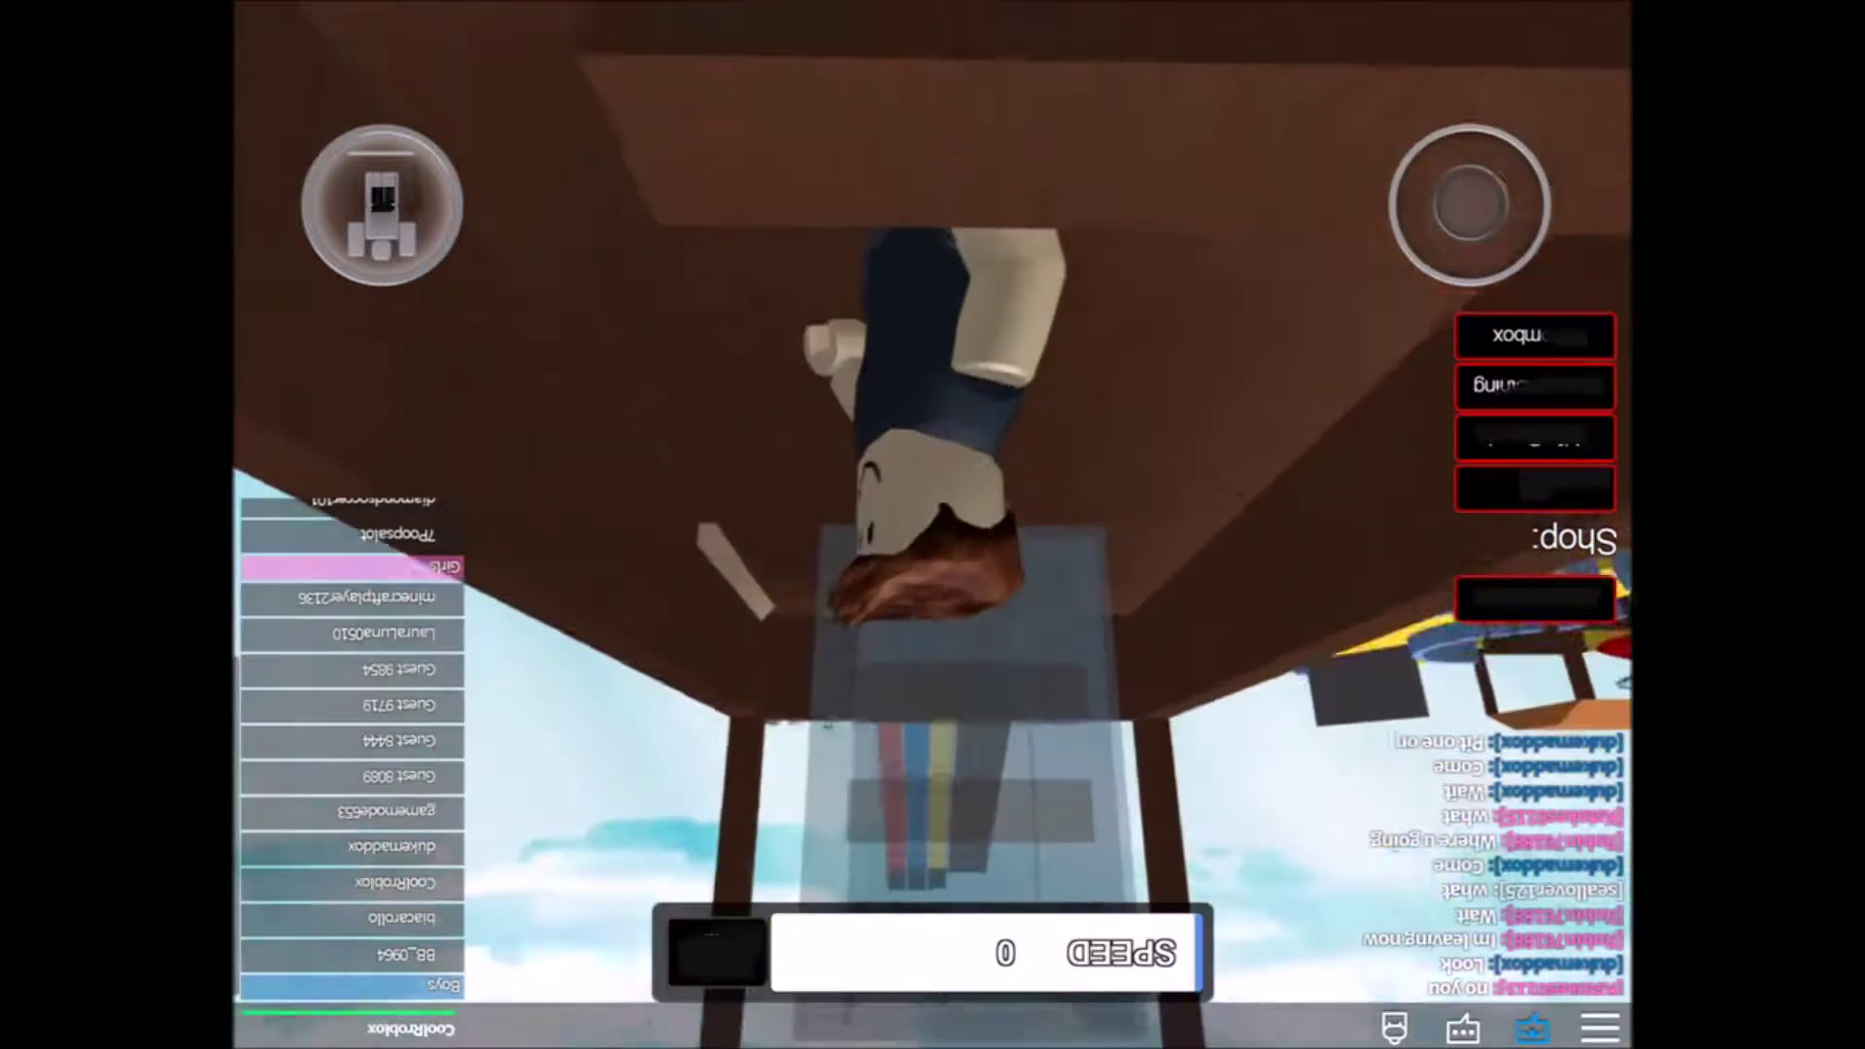
pyautogui.moveTo(1469, 204)
pyautogui.mouseDown()
pyautogui.moveTo(1481, 291)
pyautogui.moveTo(1475, 277)
pyautogui.mouseUp()
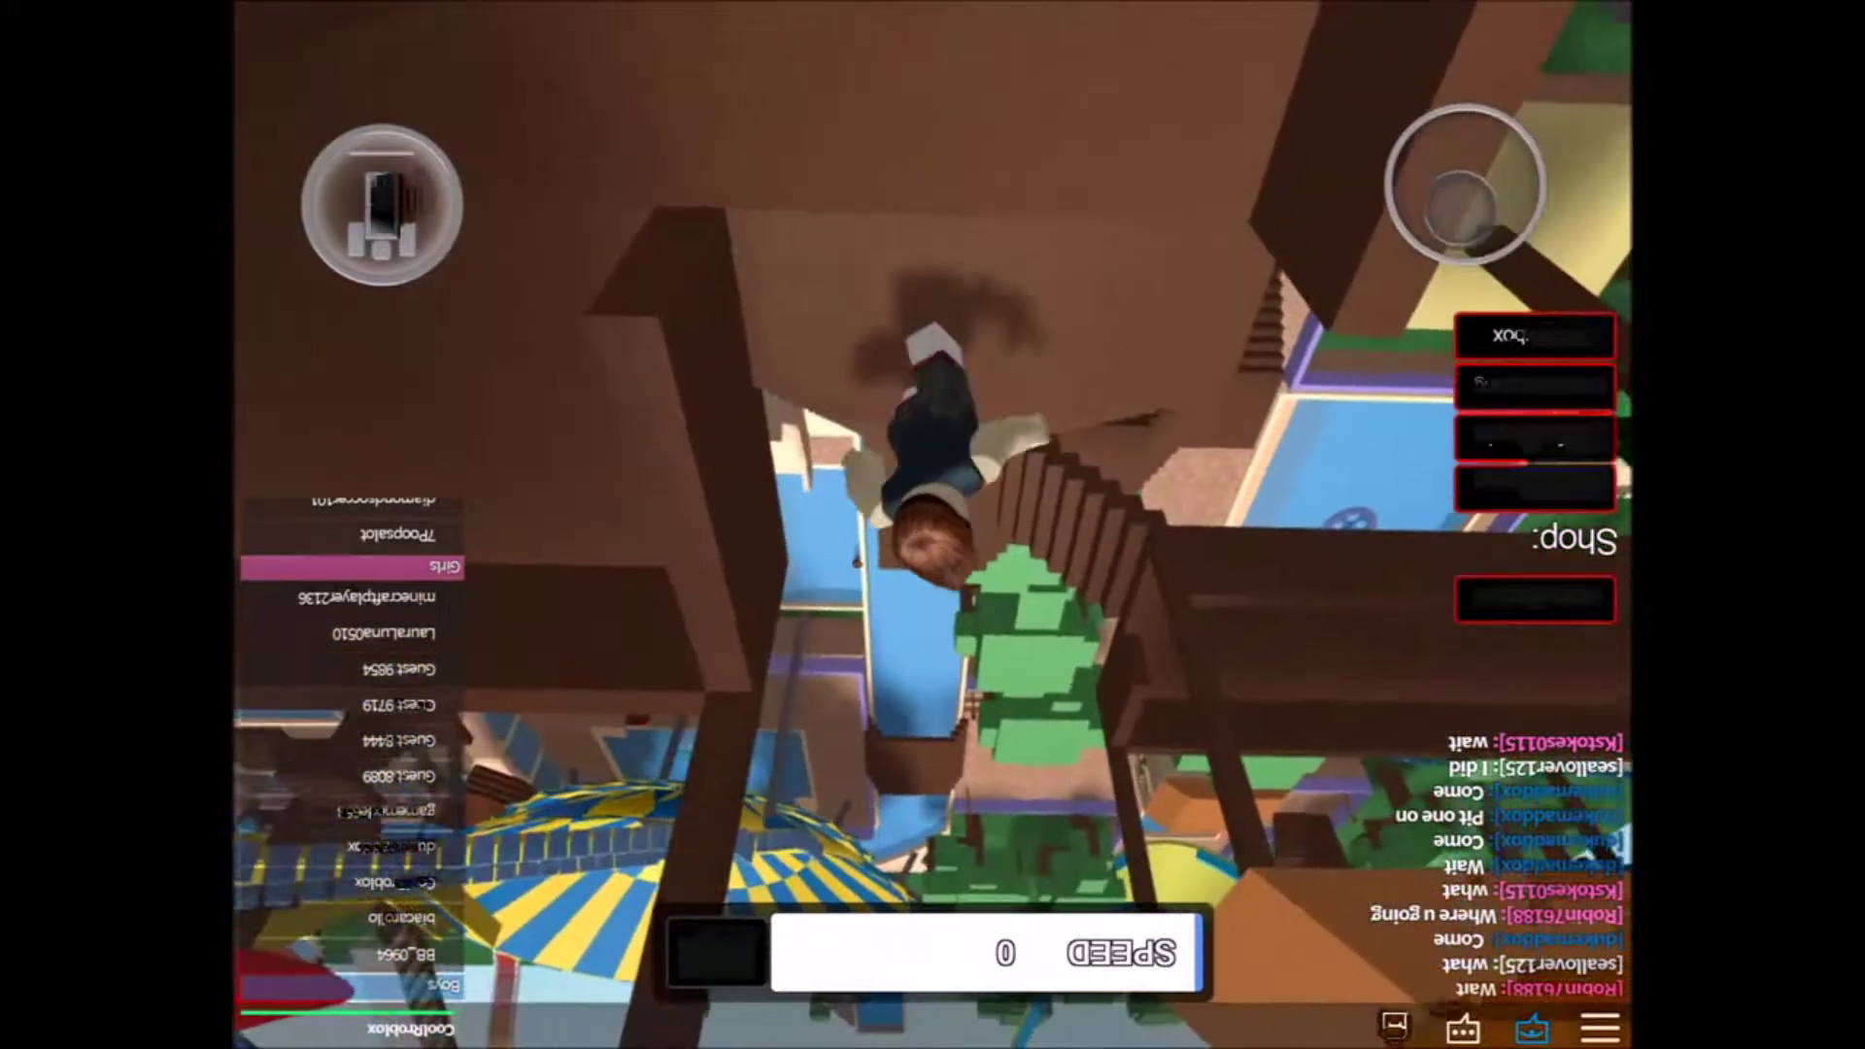
pyautogui.moveTo(1468, 204)
pyautogui.mouseDown()
pyautogui.moveTo(1467, 262)
pyautogui.moveTo(1443, 259)
pyautogui.mouseUp()
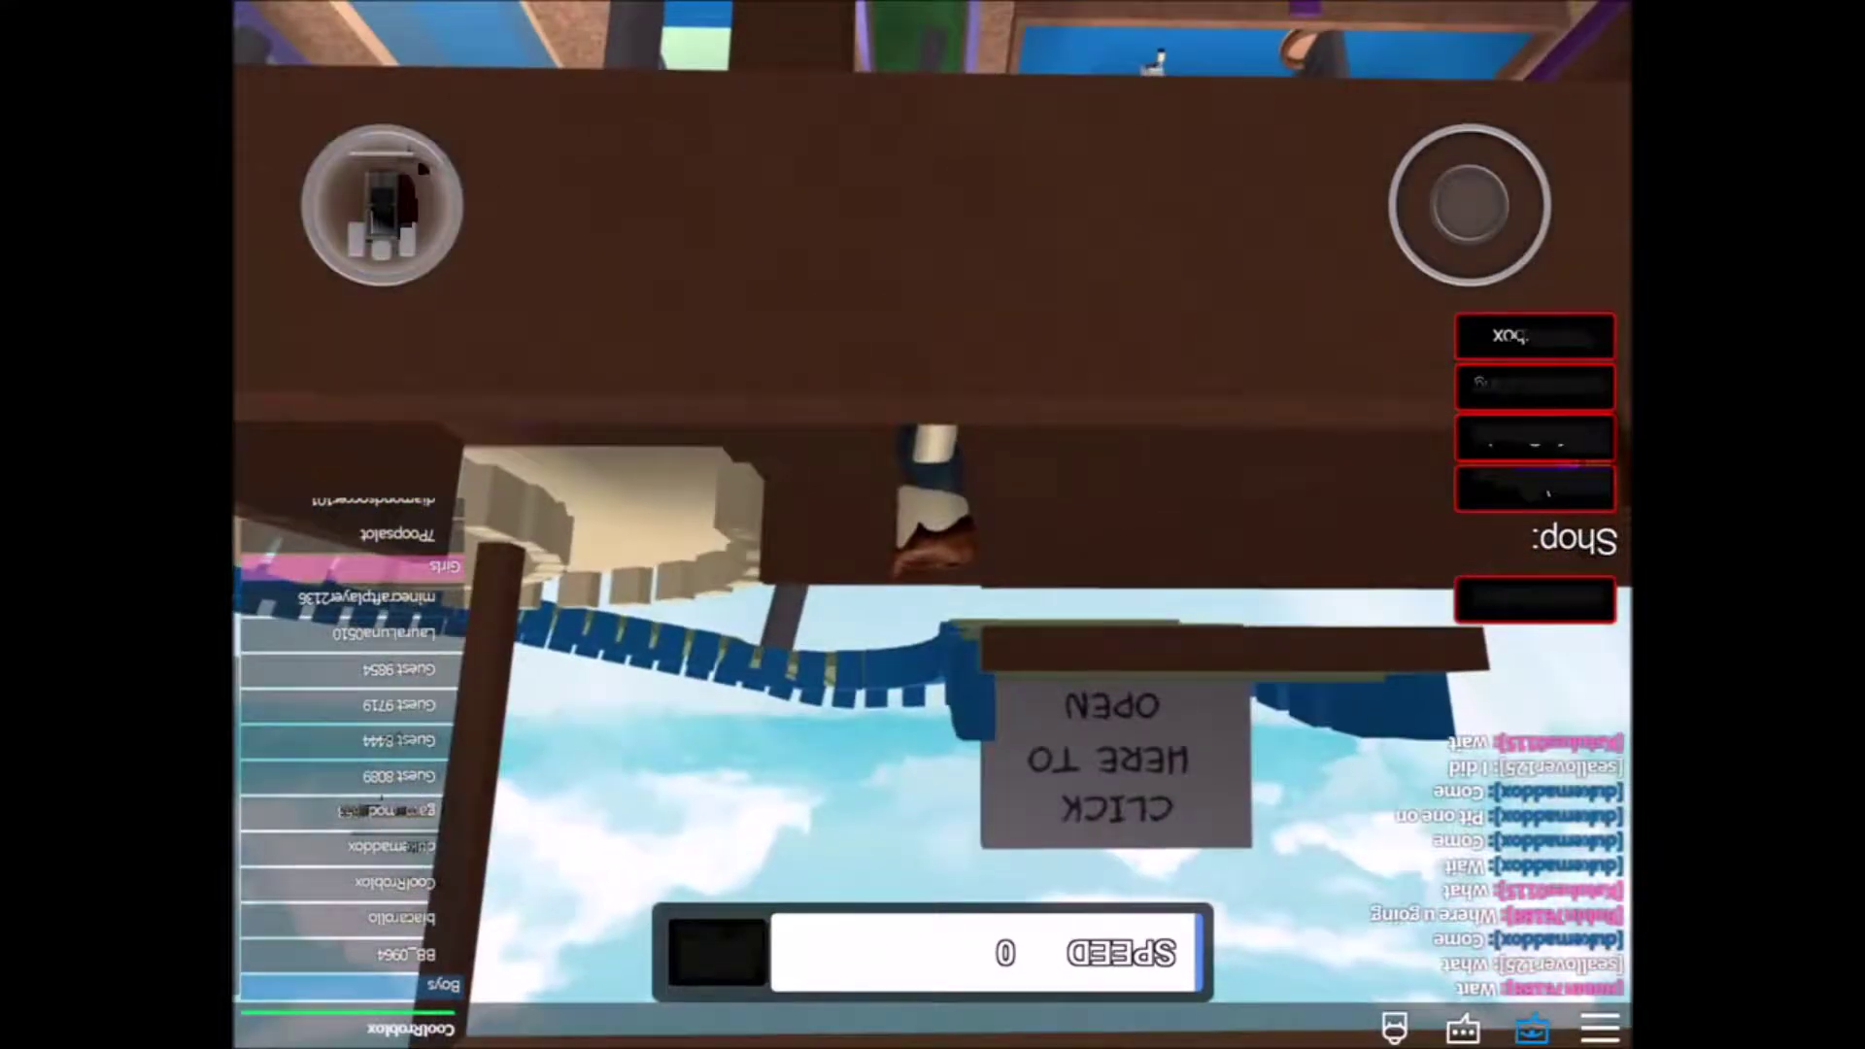
# Pass under the wooden beam and descend the spiral staircase.
pyautogui.moveTo(1491, 267)
pyautogui.mouseDown()
pyautogui.moveTo(1516, 284)
pyautogui.moveTo(1469, 205)
pyautogui.moveTo(1453, 278)
pyautogui.moveTo(1468, 204)
pyautogui.moveTo(1495, 271)
pyautogui.mouseUp()
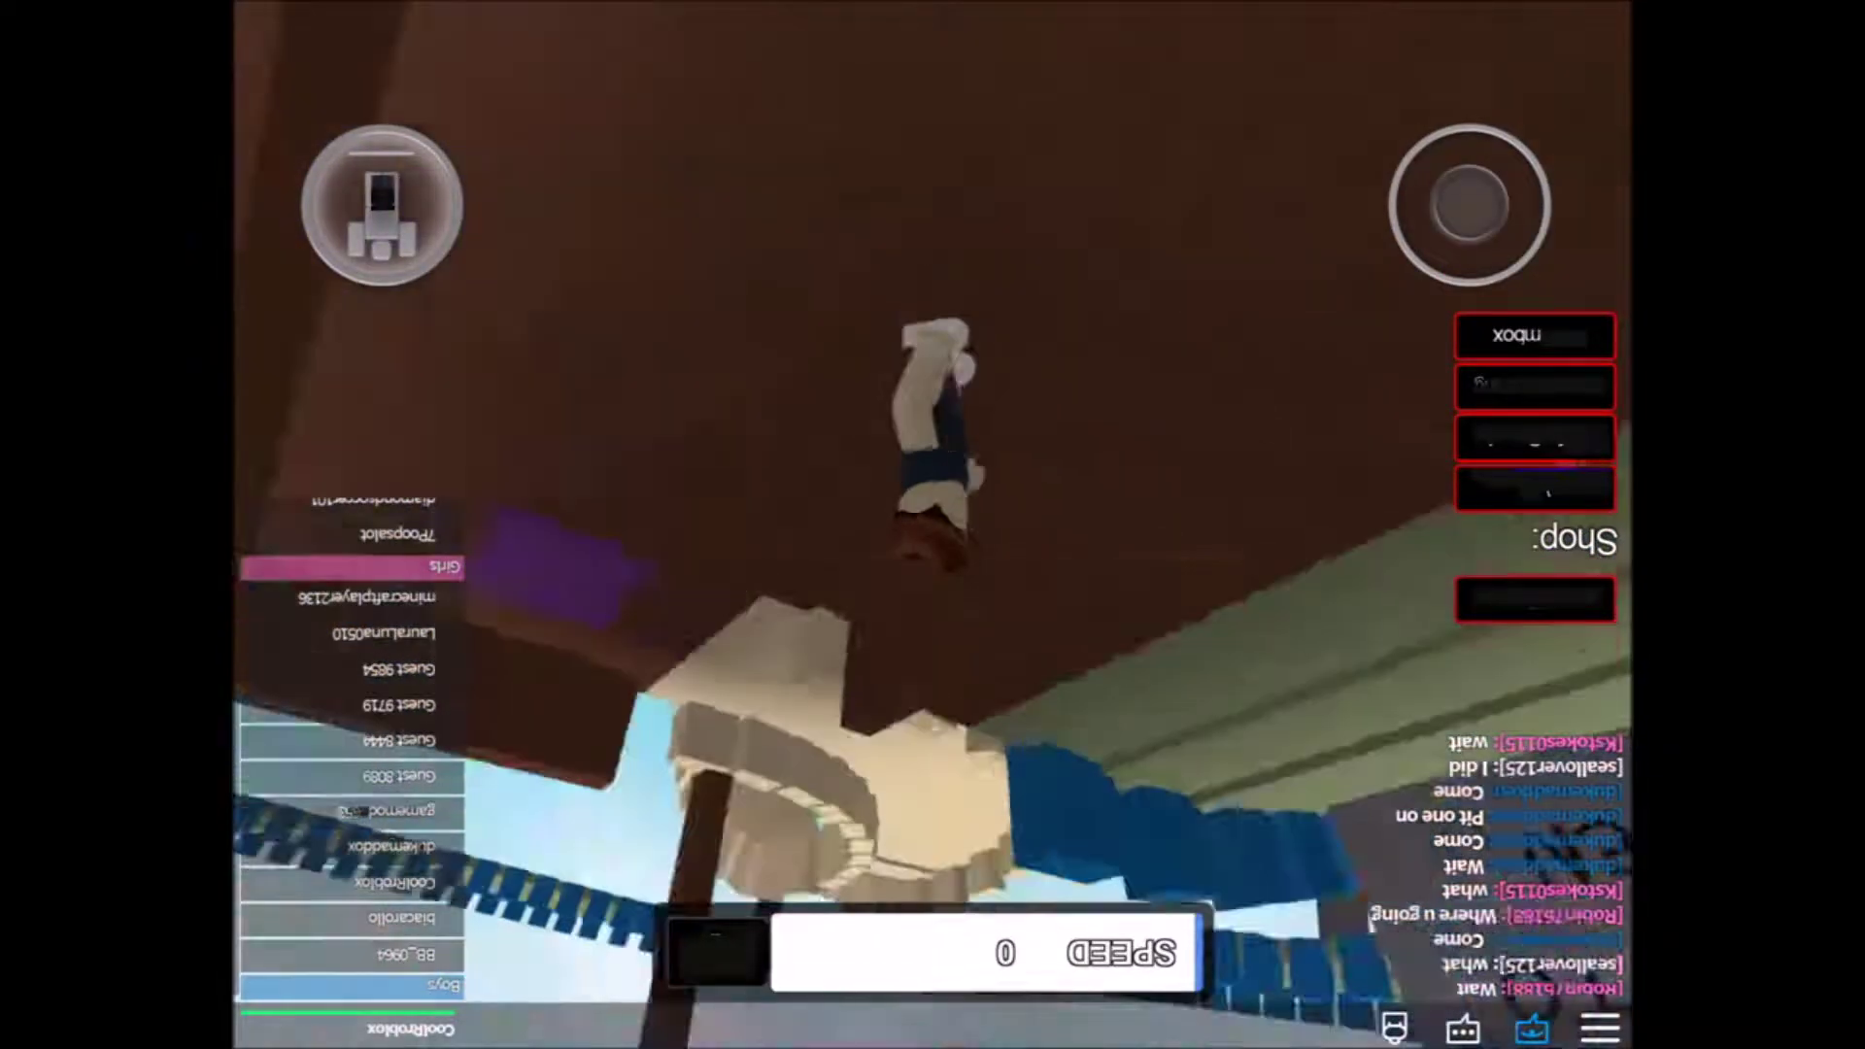
pyautogui.moveTo(1469, 205); pyautogui.dragTo(1421, 283)
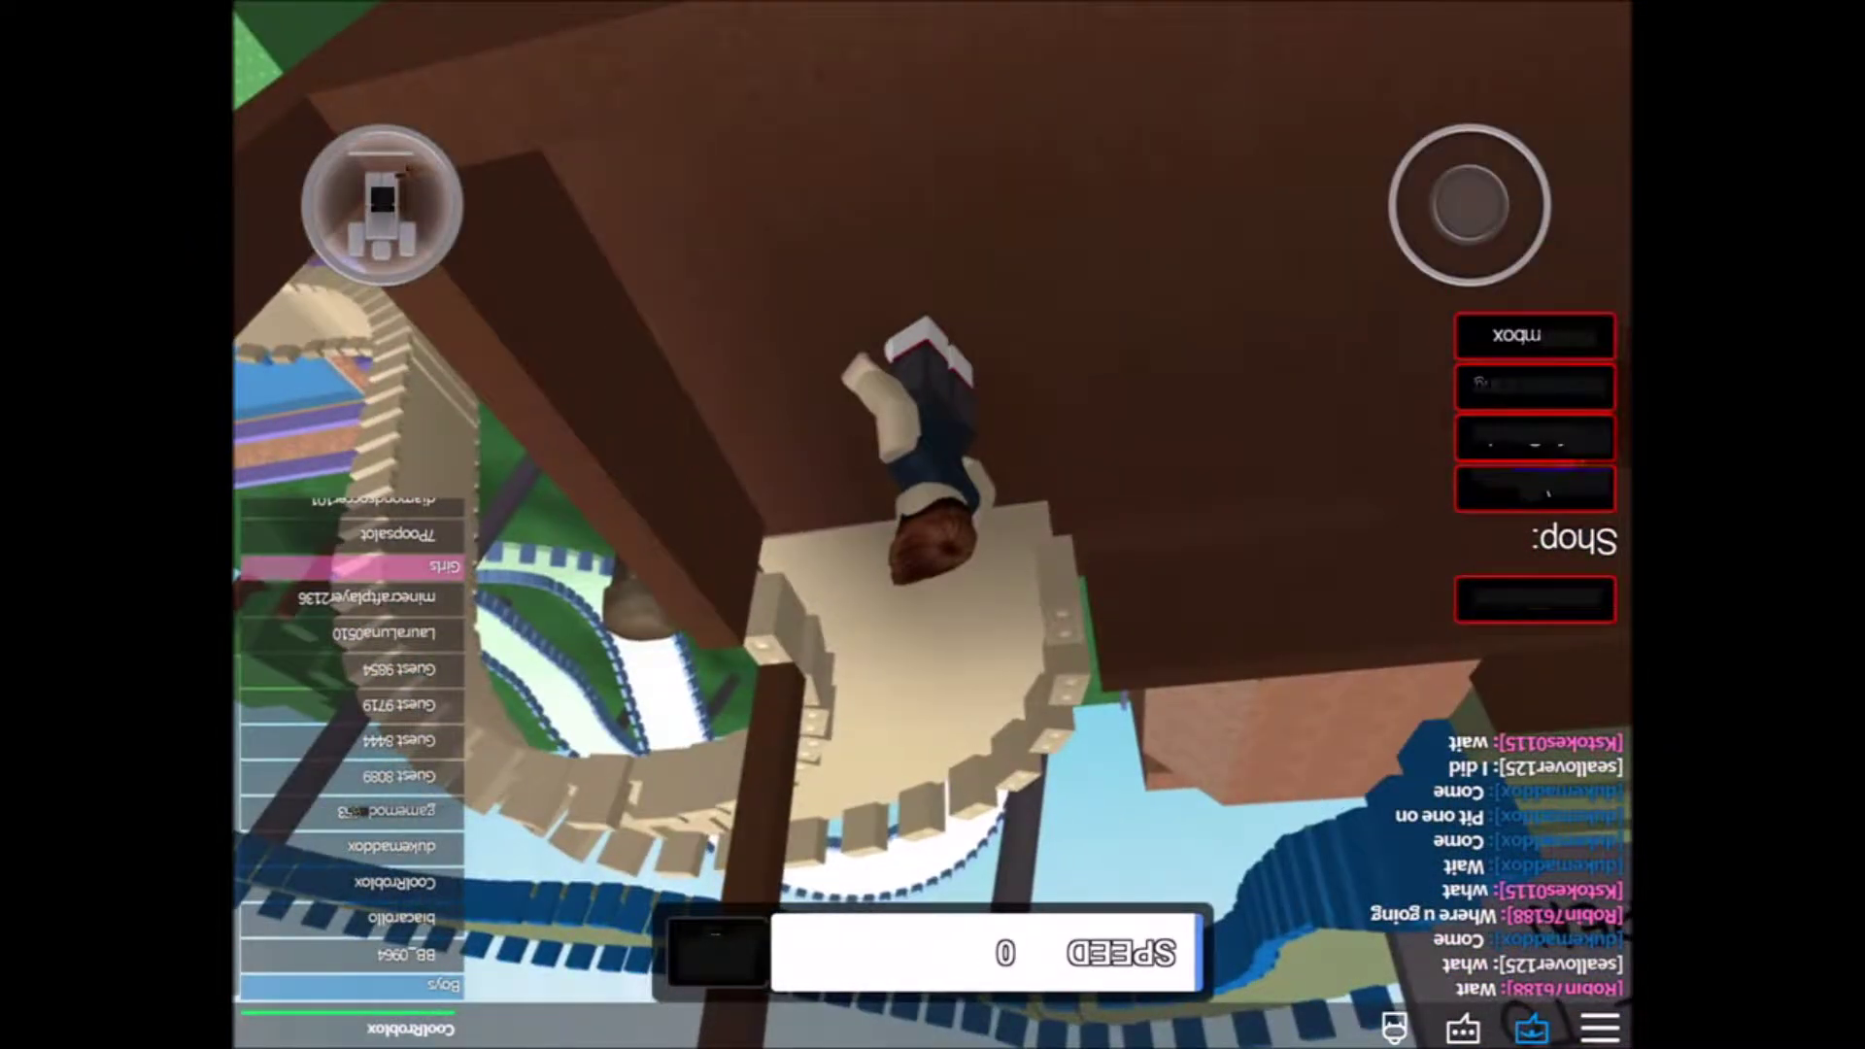
pyautogui.moveTo(1469, 204); pyautogui.dragTo(1494, 293)
pyautogui.moveTo(1469, 205)
pyautogui.mouseDown()
pyautogui.moveTo(1501, 324)
pyautogui.moveTo(1472, 297)
pyautogui.mouseUp()
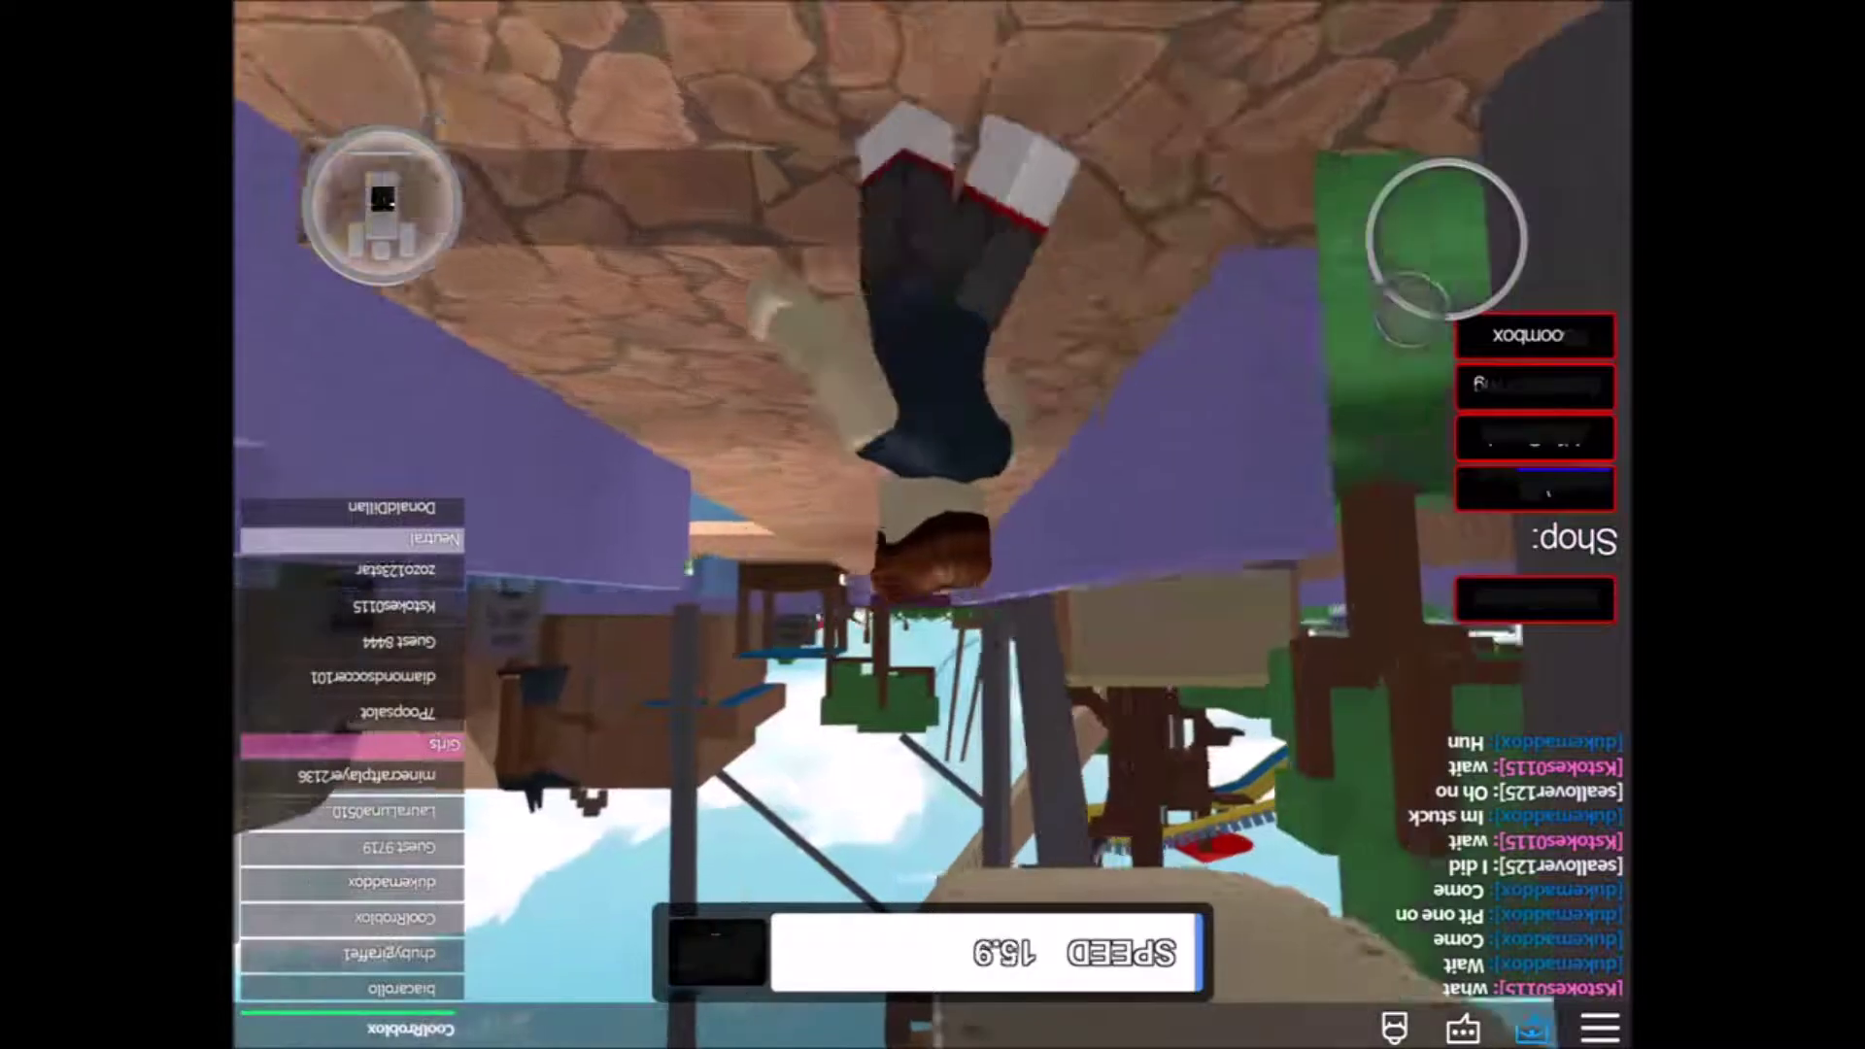
# Steer the avatar along the stone walkway past the purple walls and trees.
pyautogui.moveTo(1410, 300)
pyautogui.mouseDown()
pyautogui.moveTo(1436, 319)
pyautogui.moveTo(1416, 281)
pyautogui.mouseUp()
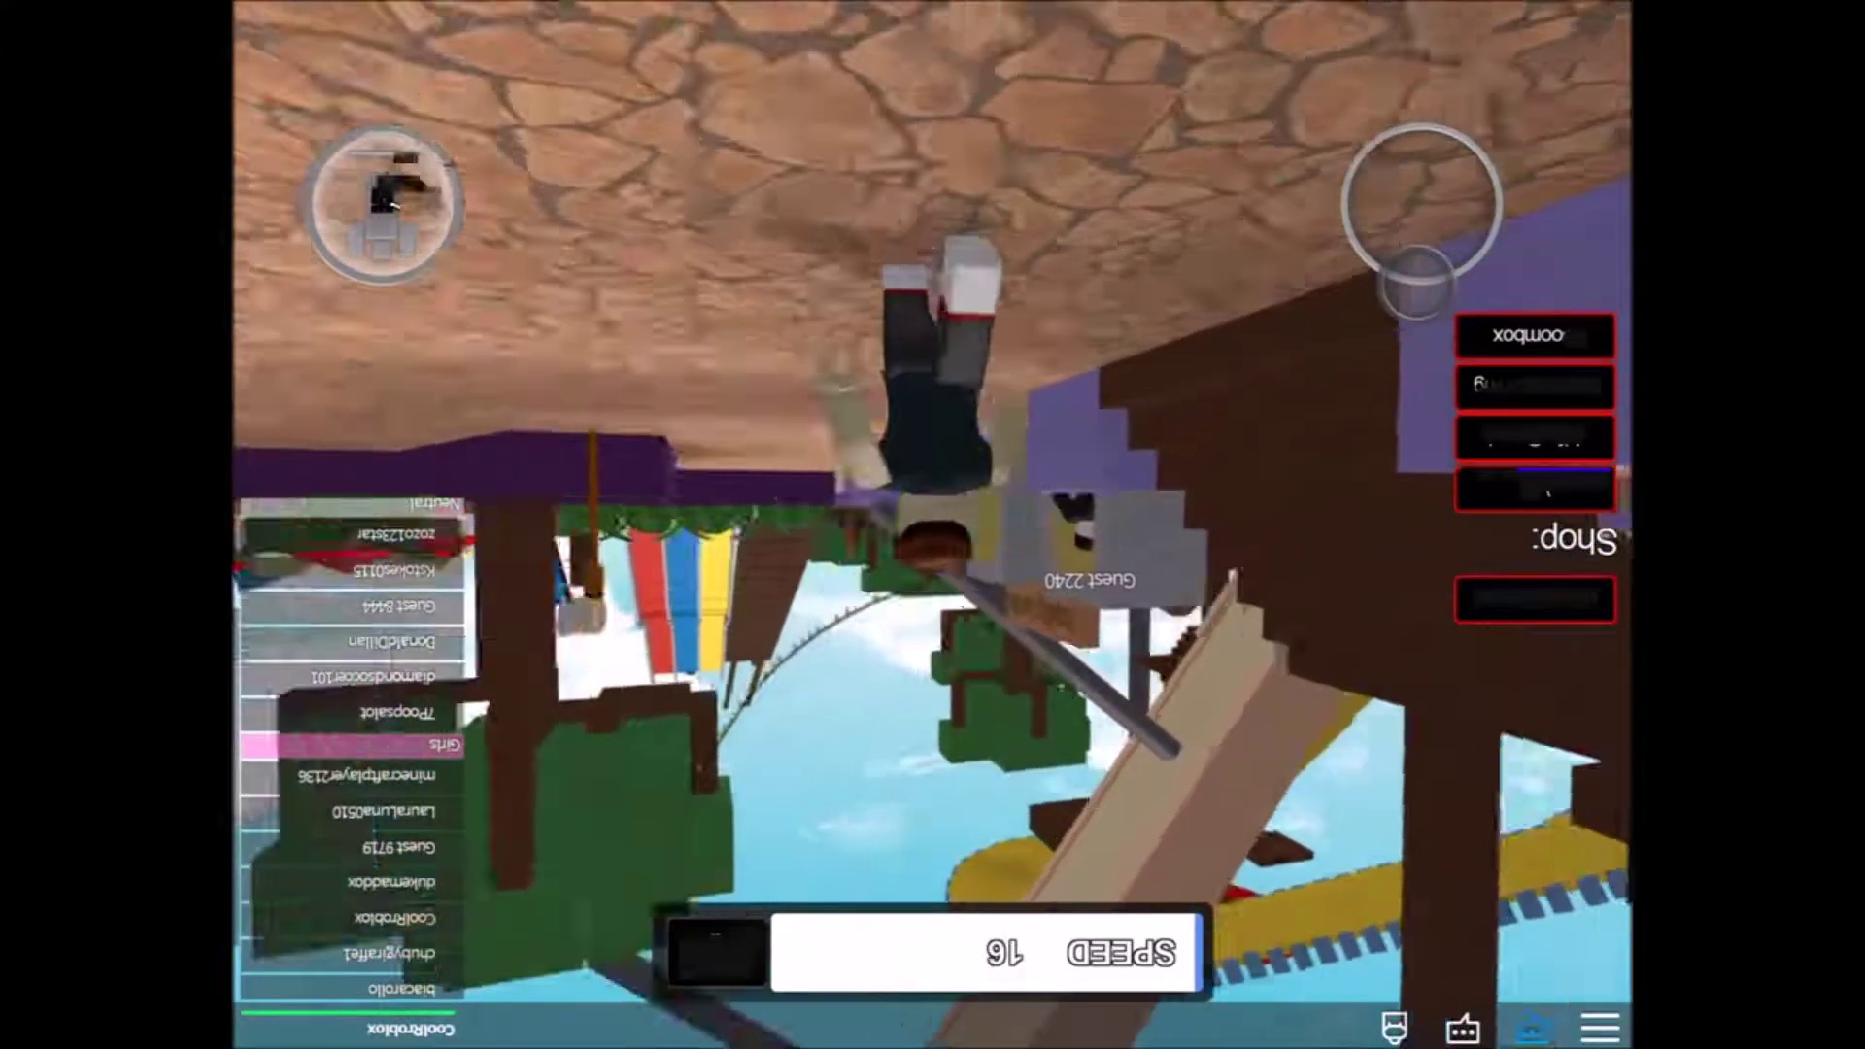
# Move the avatar onto the water slide to race down it.
pyautogui.moveTo(1417, 285)
pyautogui.mouseDown()
pyautogui.moveTo(1438, 263)
pyautogui.moveTo(1425, 282)
pyautogui.mouseUp()
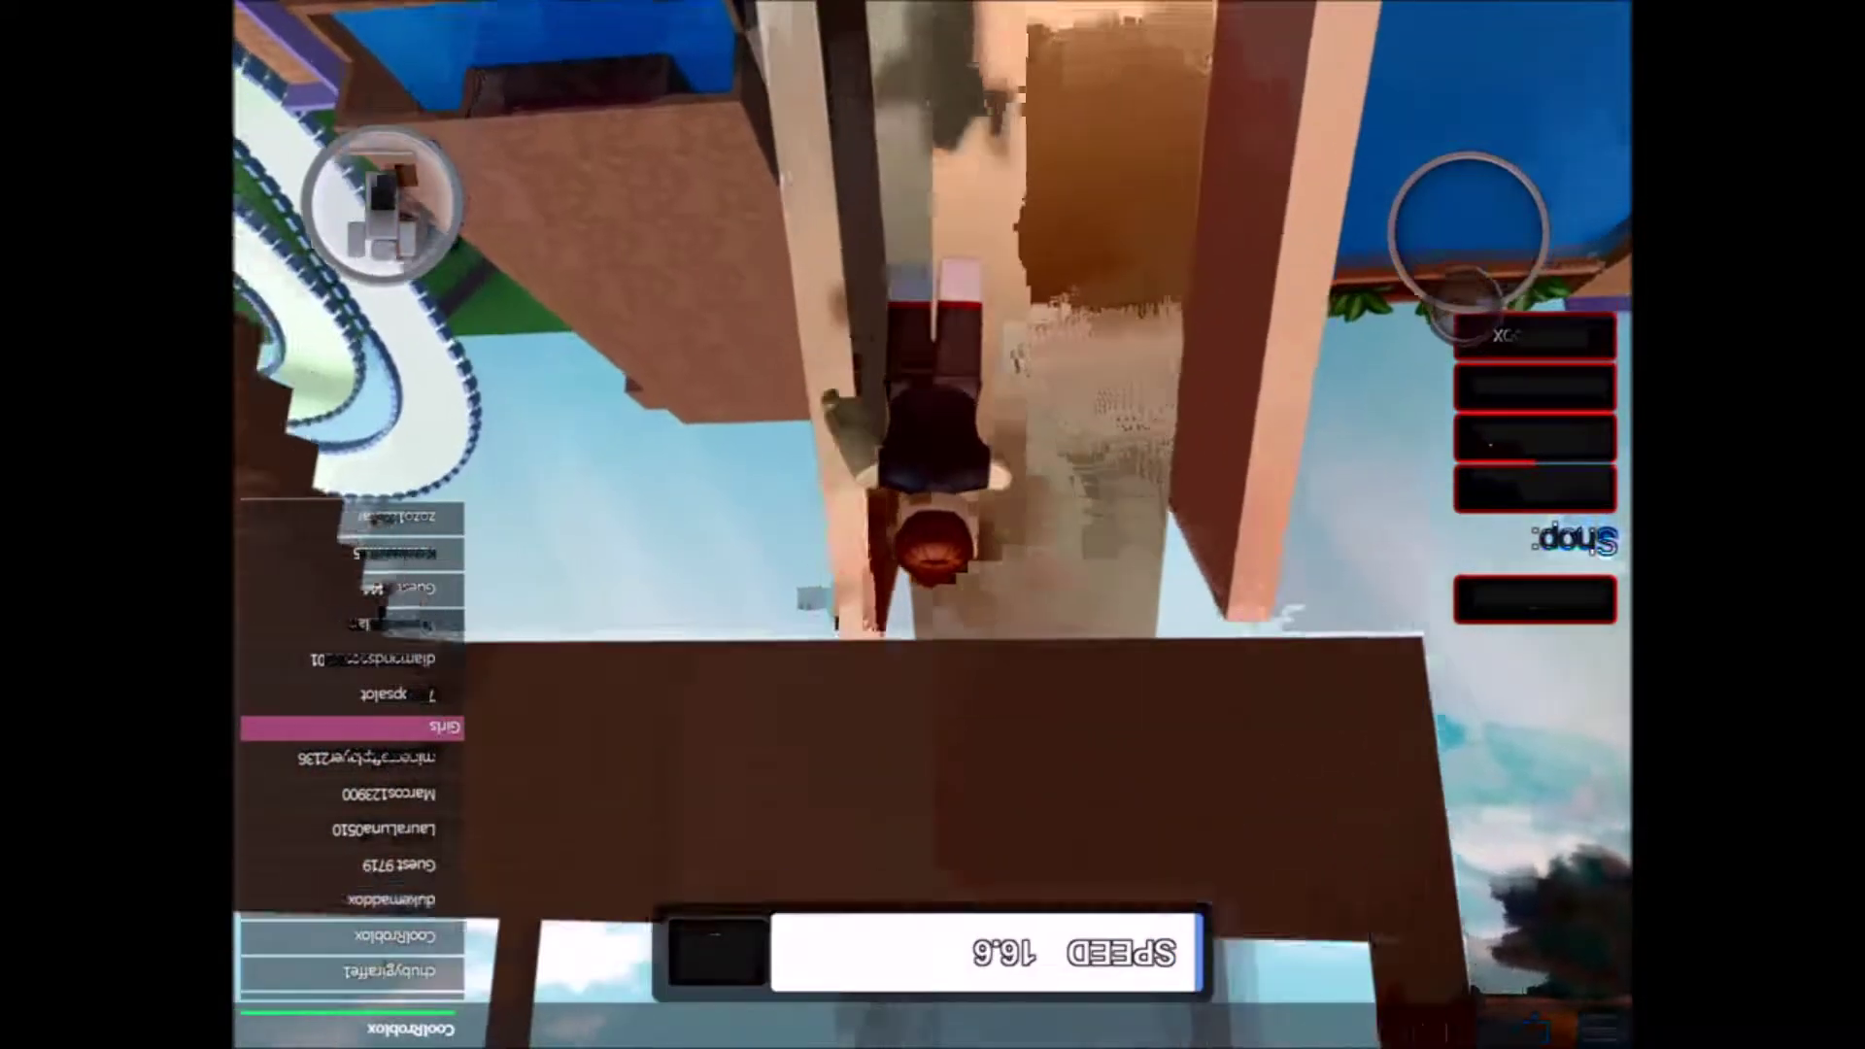
# Run the avatar along the high wooden beam toward the platform beside the striped slides.
pyautogui.moveTo(1458, 299)
pyautogui.mouseDown()
pyautogui.moveTo(1479, 285)
pyautogui.moveTo(1465, 307)
pyautogui.moveTo(1483, 297)
pyautogui.moveTo(1436, 292)
pyautogui.moveTo(1448, 309)
pyautogui.moveTo(1472, 292)
pyautogui.moveTo(1429, 351)
pyautogui.mouseUp()
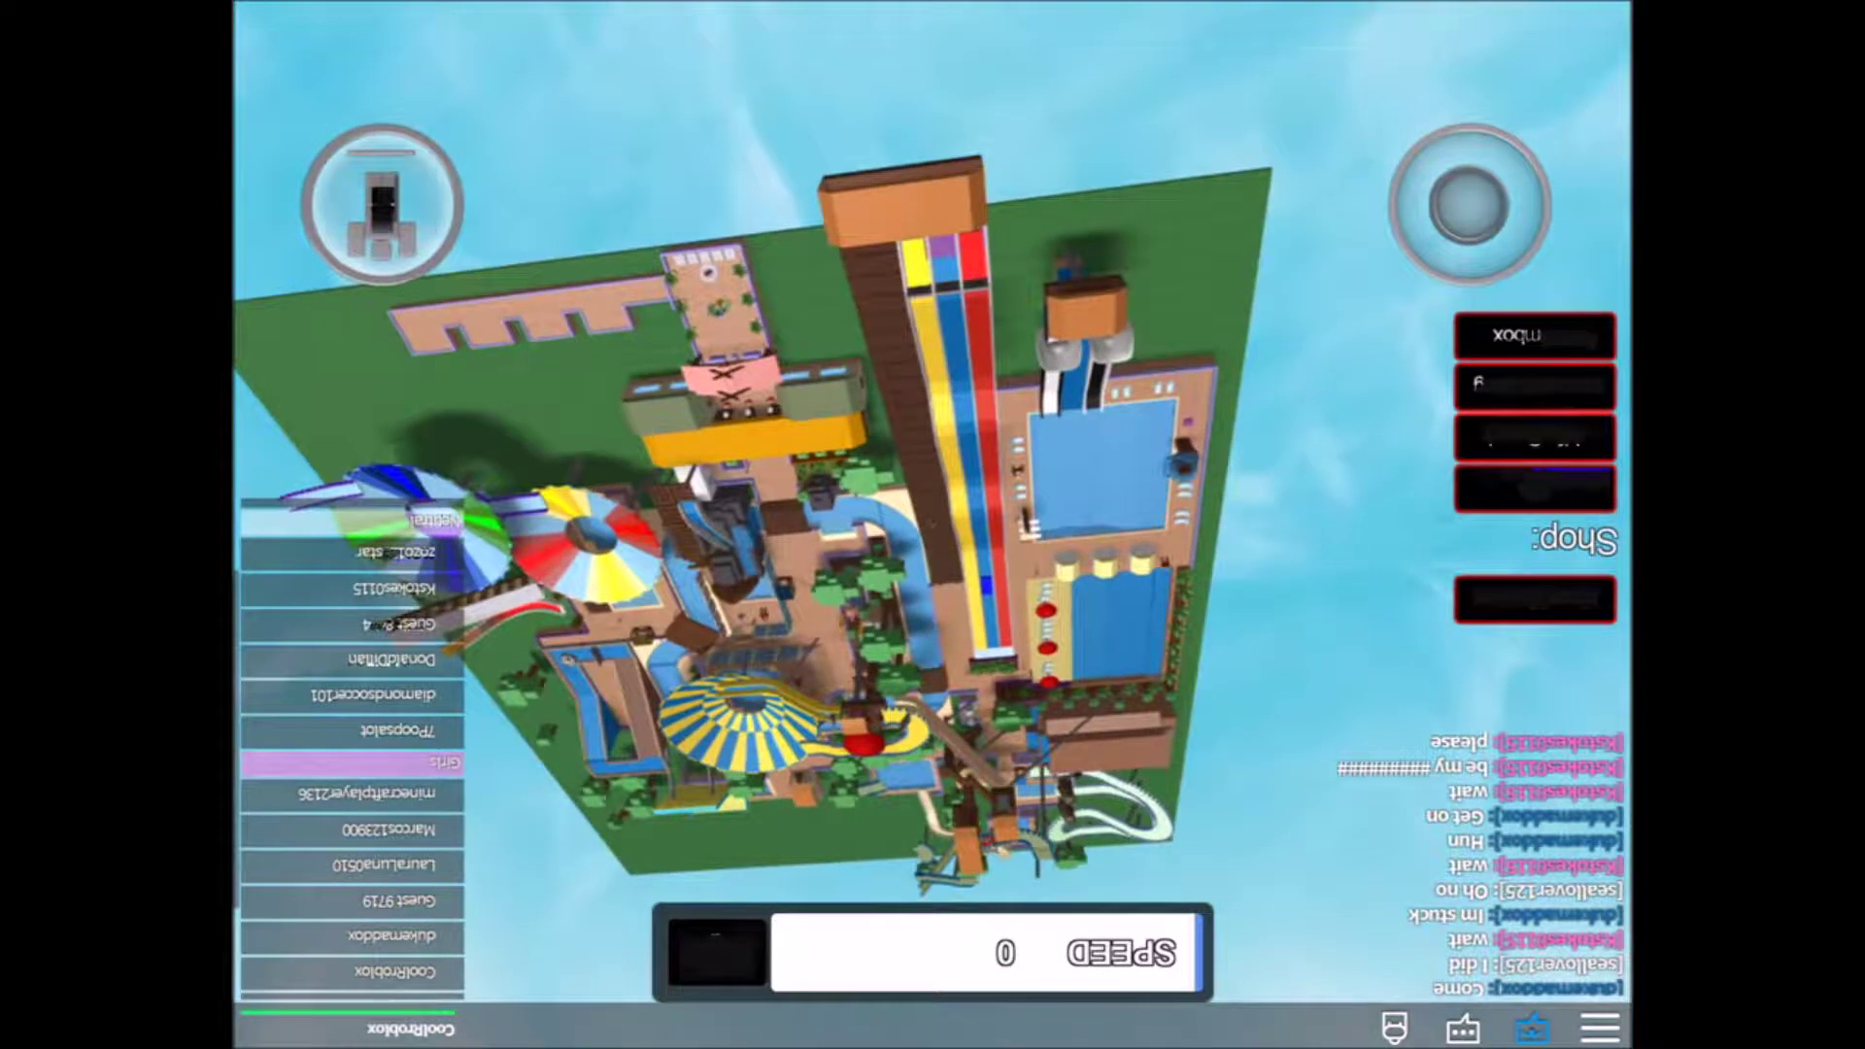
# Survey the waterpark from overhead while the avatar falls back toward the slides.
pyautogui.moveTo(1469, 201)
pyautogui.mouseDown()
pyautogui.moveTo(1416, 183)
pyautogui.moveTo(1430, 174)
pyautogui.mouseUp()
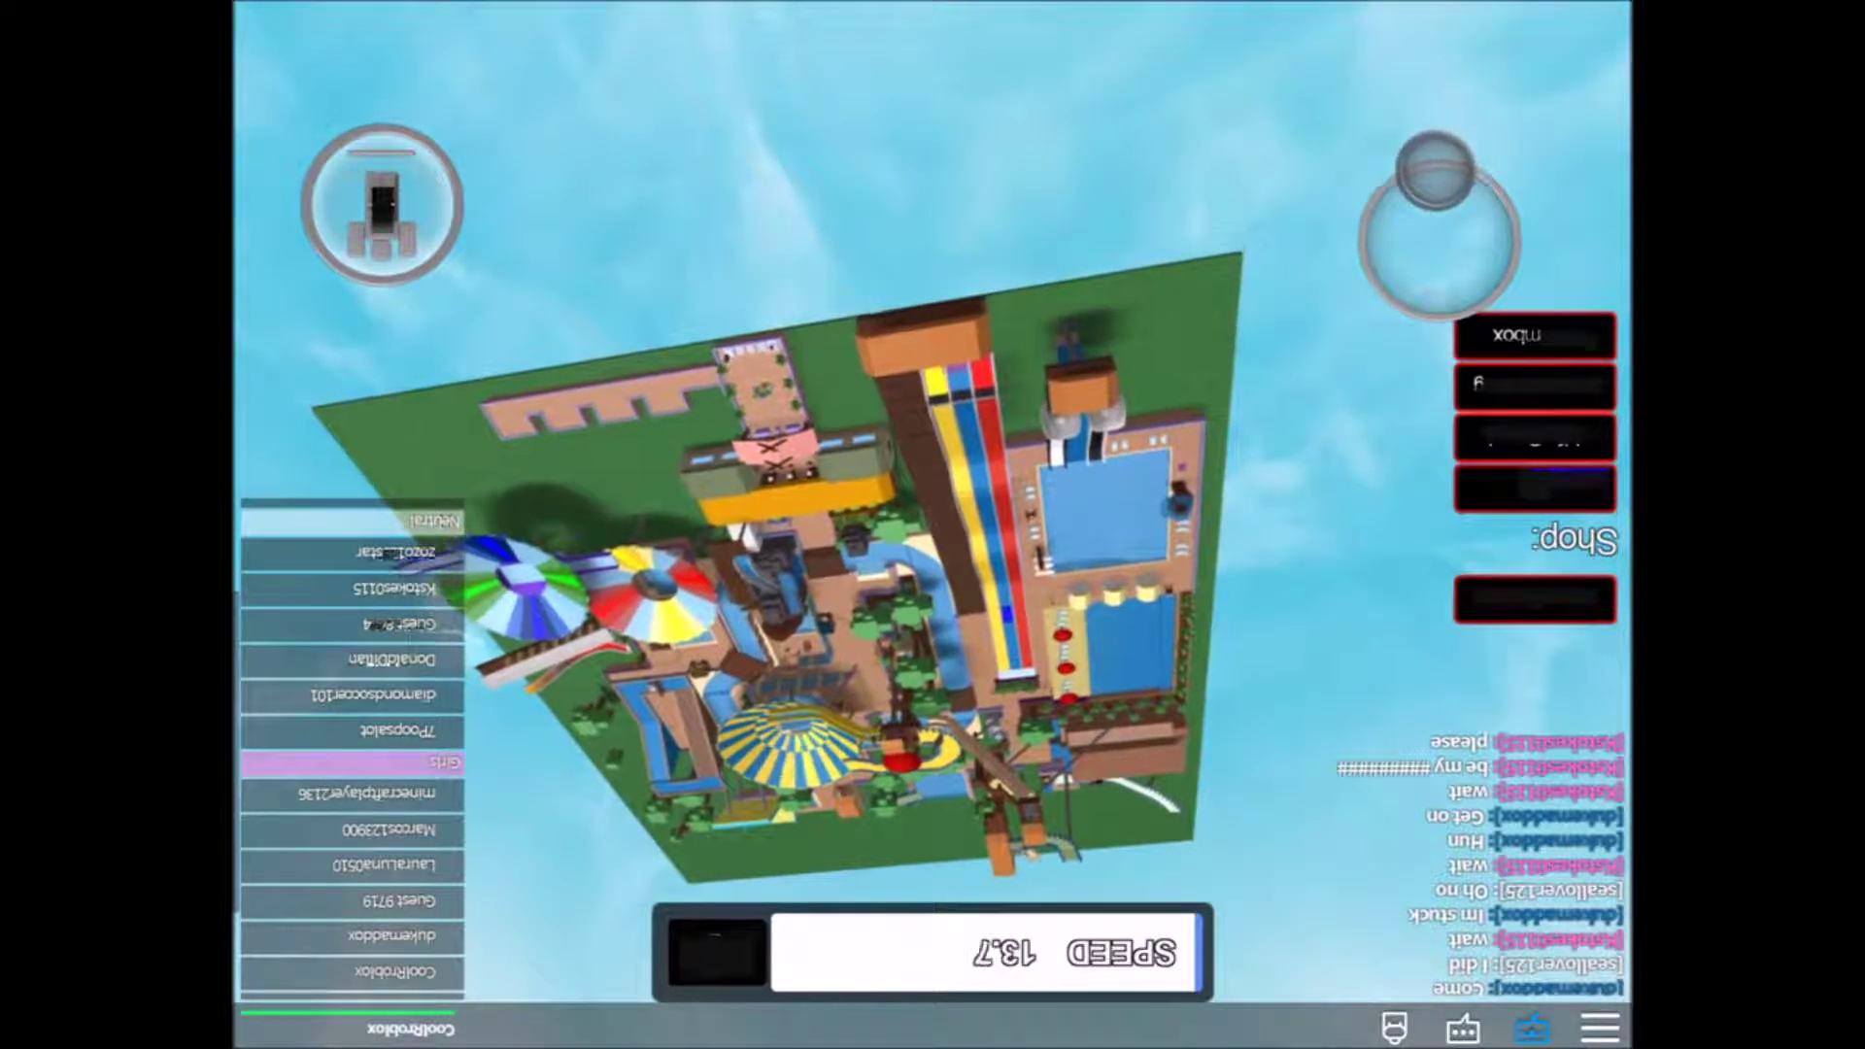
pyautogui.moveTo(1428, 173); pyautogui.dragTo(1430, 170)
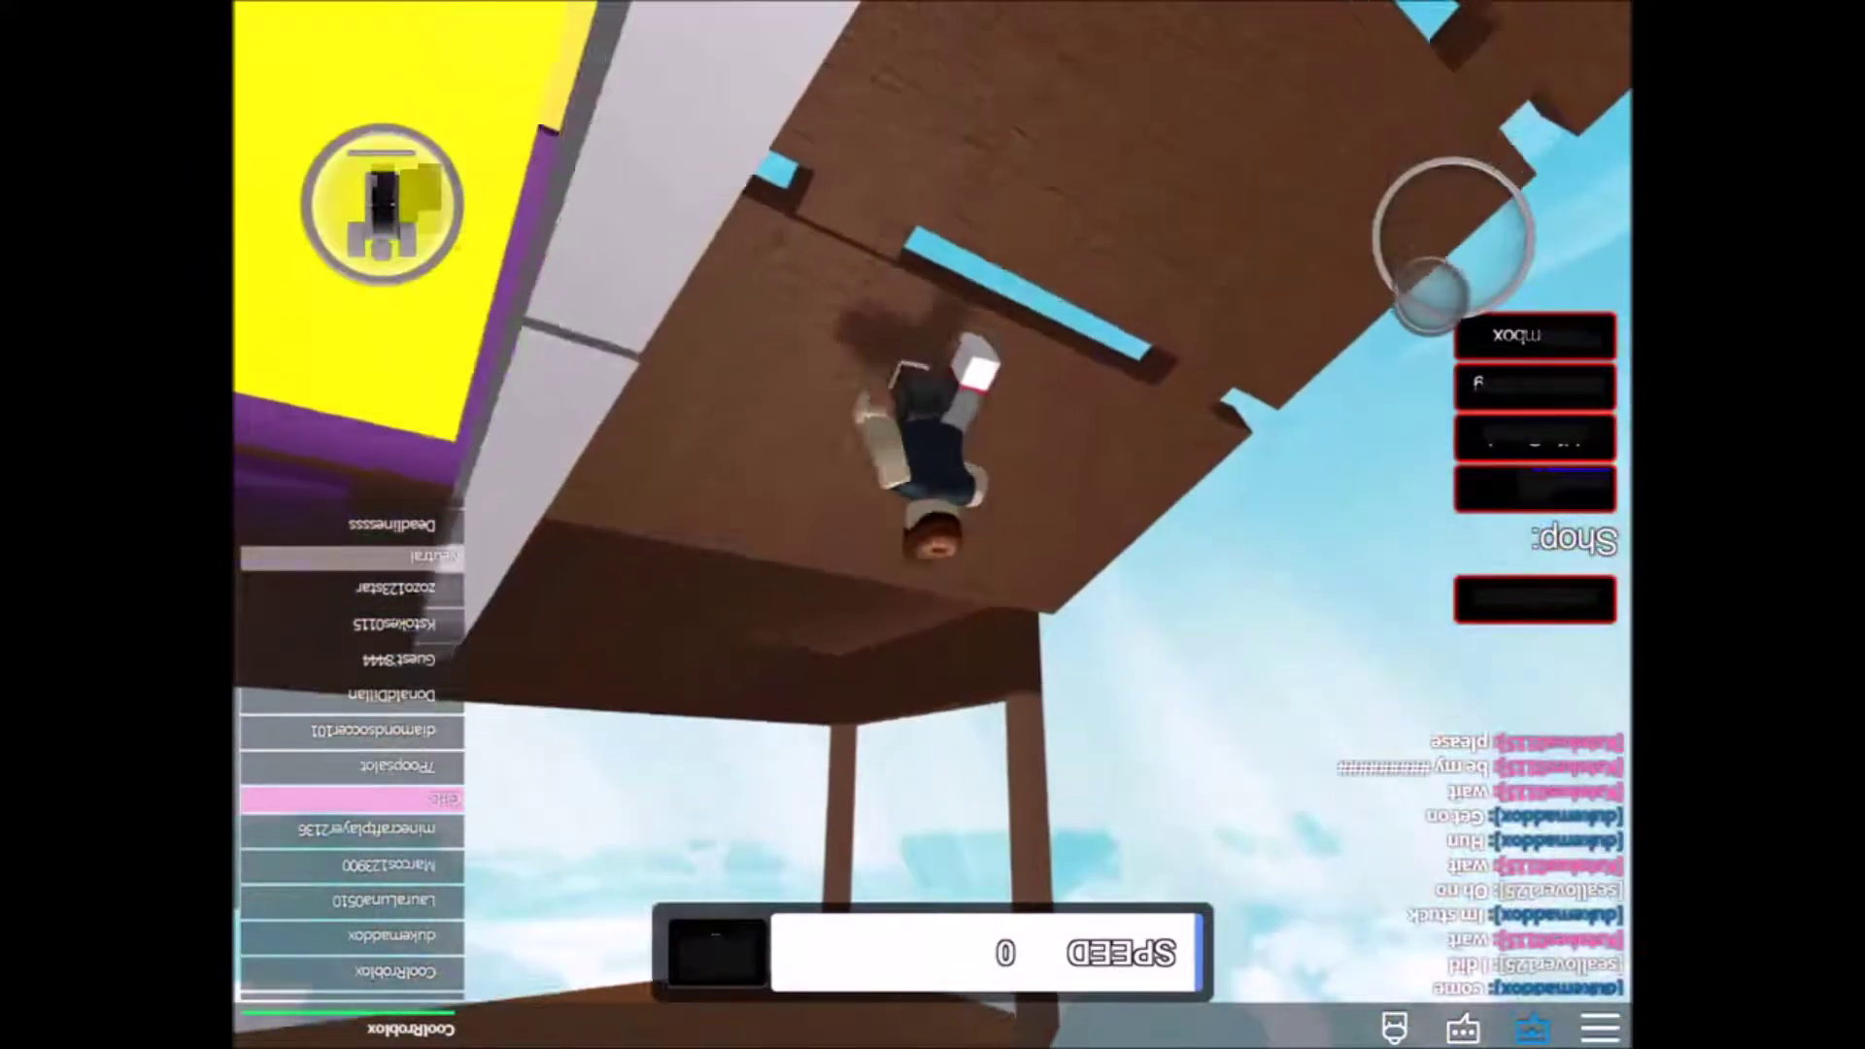
# Walk the avatar across the brown platform to the red CLICK HERE TO OPEN slide gates.
pyautogui.moveTo(1422, 161); pyautogui.dragTo(1442, 288)
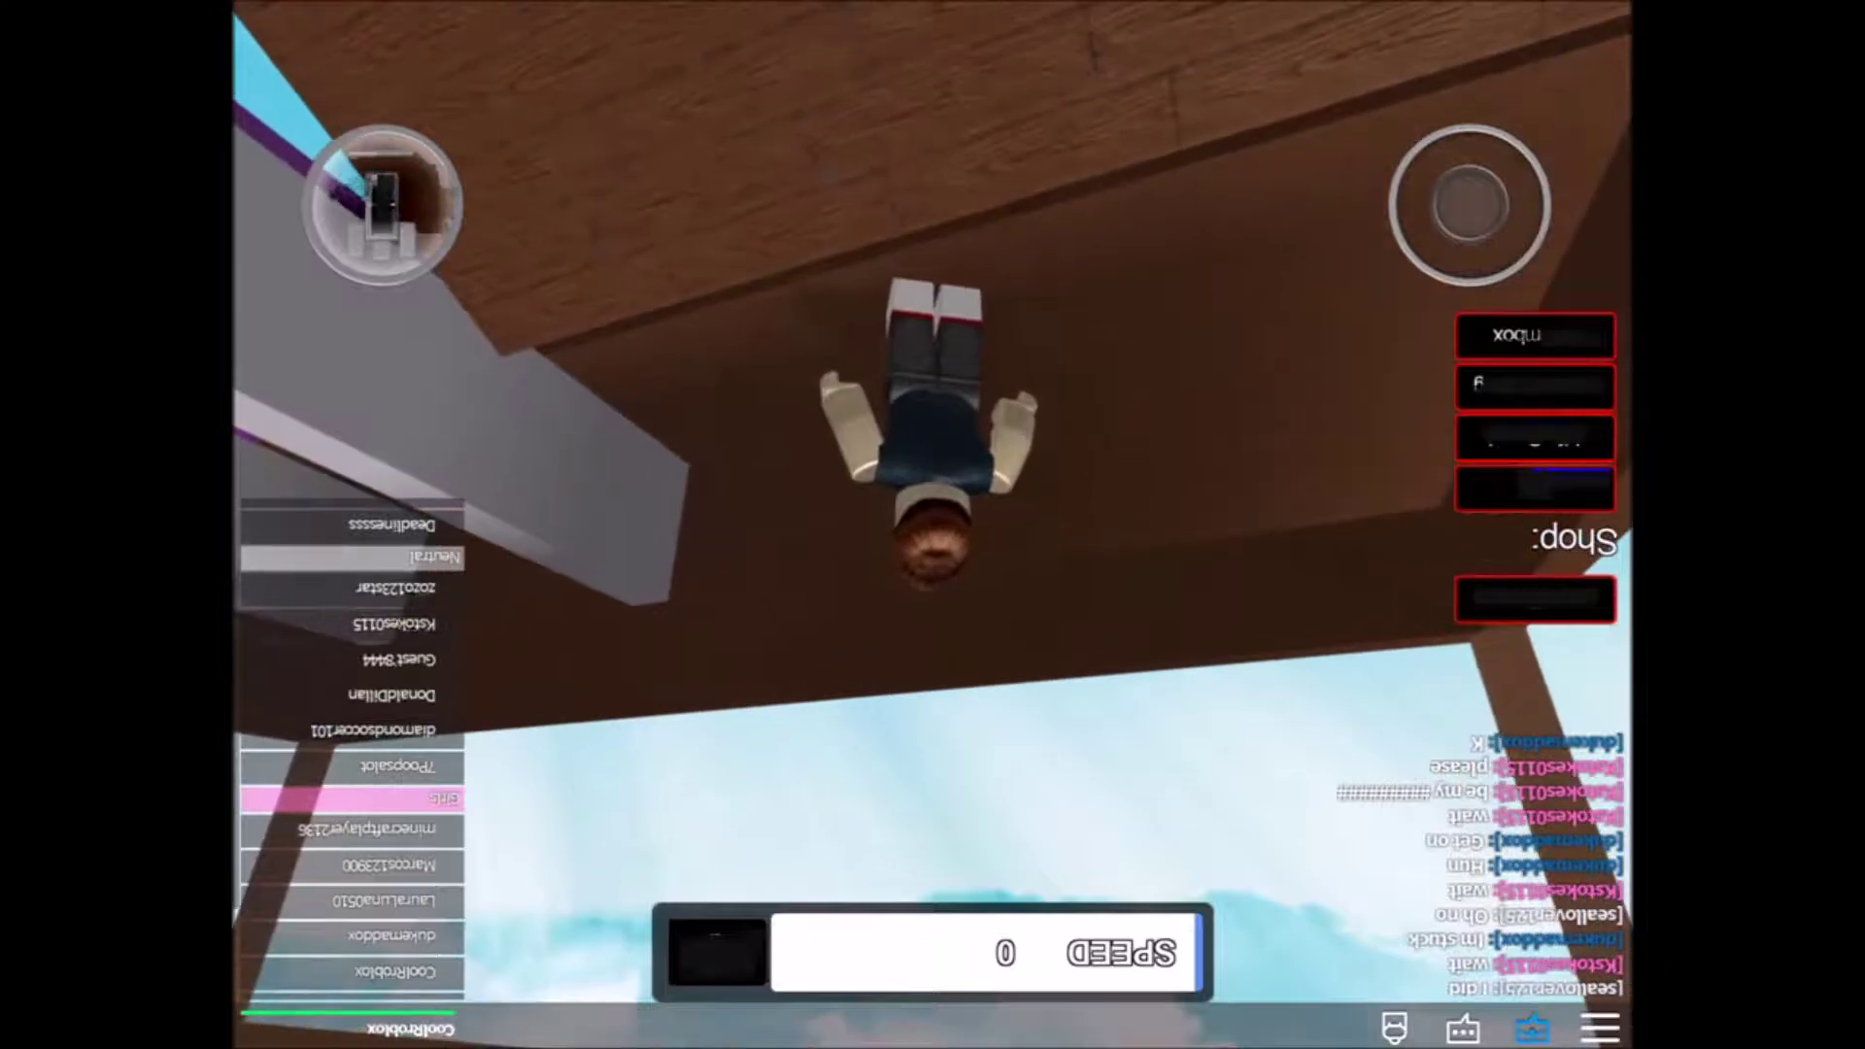
pyautogui.moveTo(1470, 204); pyautogui.dragTo(1436, 258)
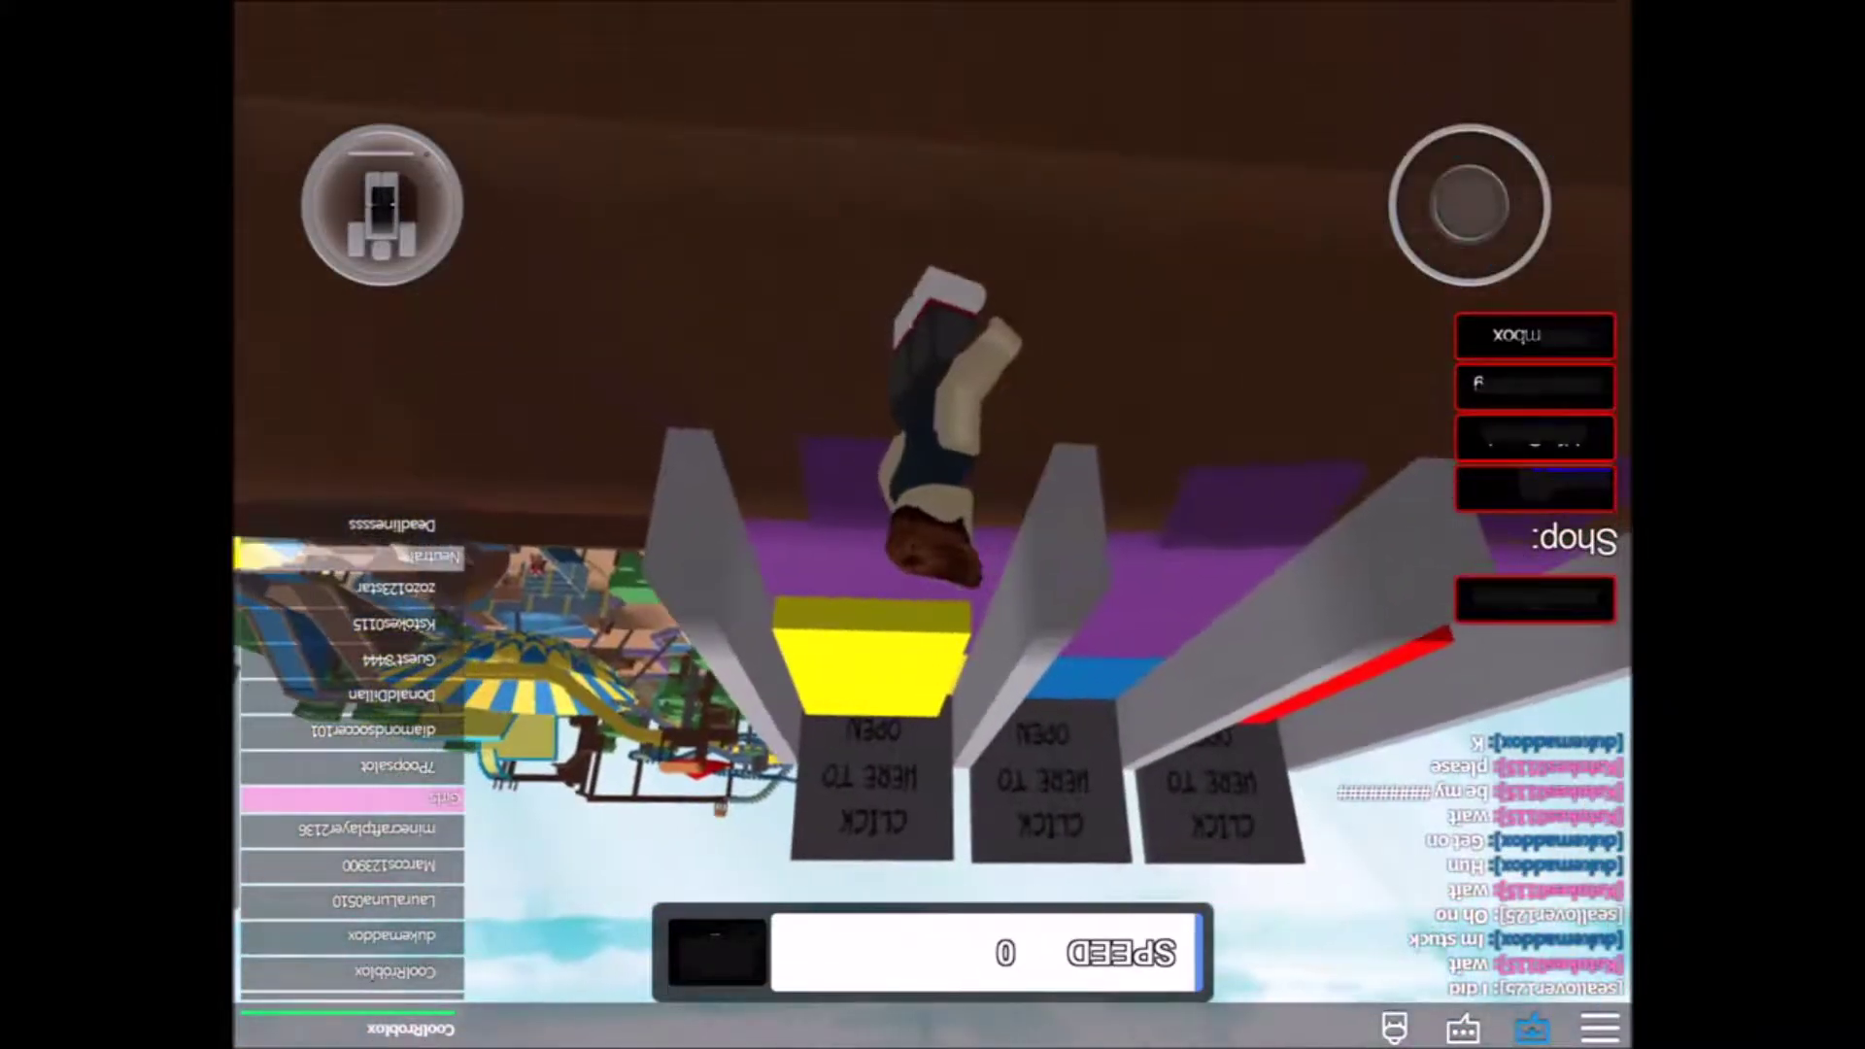
pyautogui.moveTo(1469, 204); pyautogui.dragTo(1501, 307)
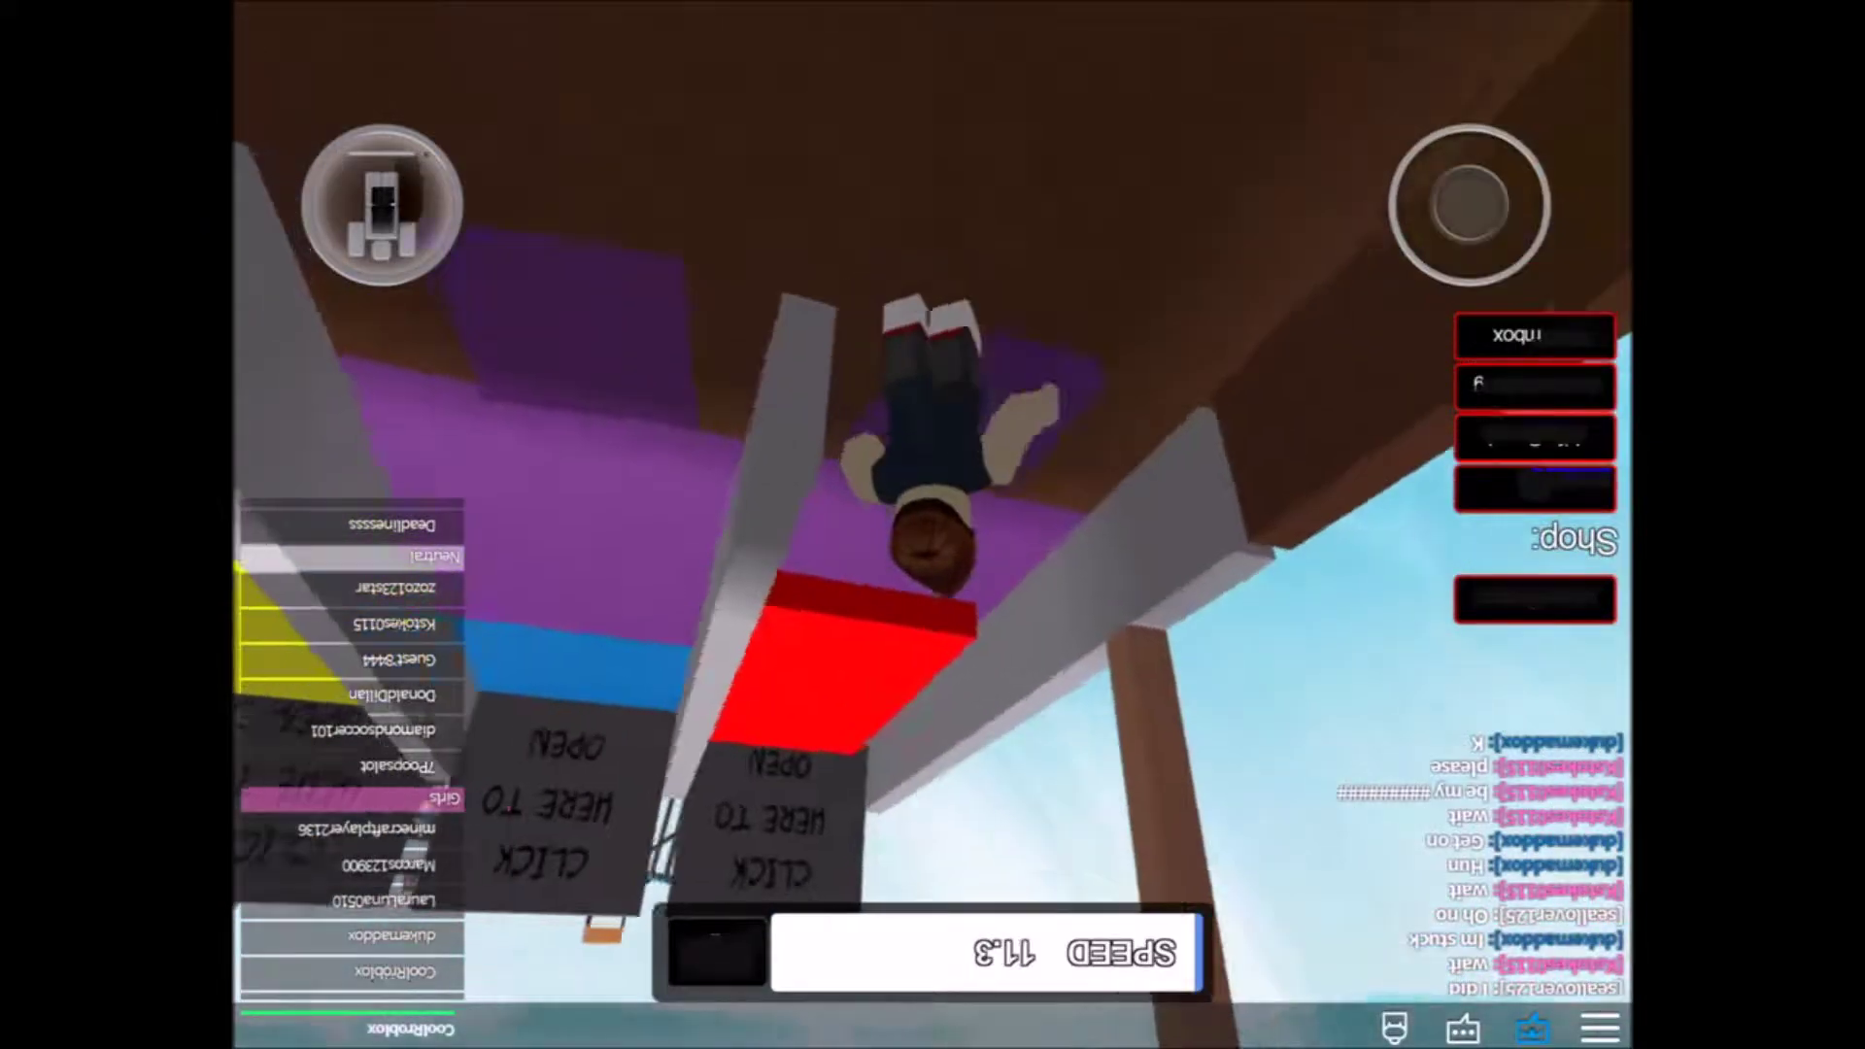
pyautogui.moveTo(1466, 249)
pyautogui.mouseDown()
pyautogui.moveTo(1490, 309)
pyautogui.moveTo(1473, 303)
pyautogui.mouseUp()
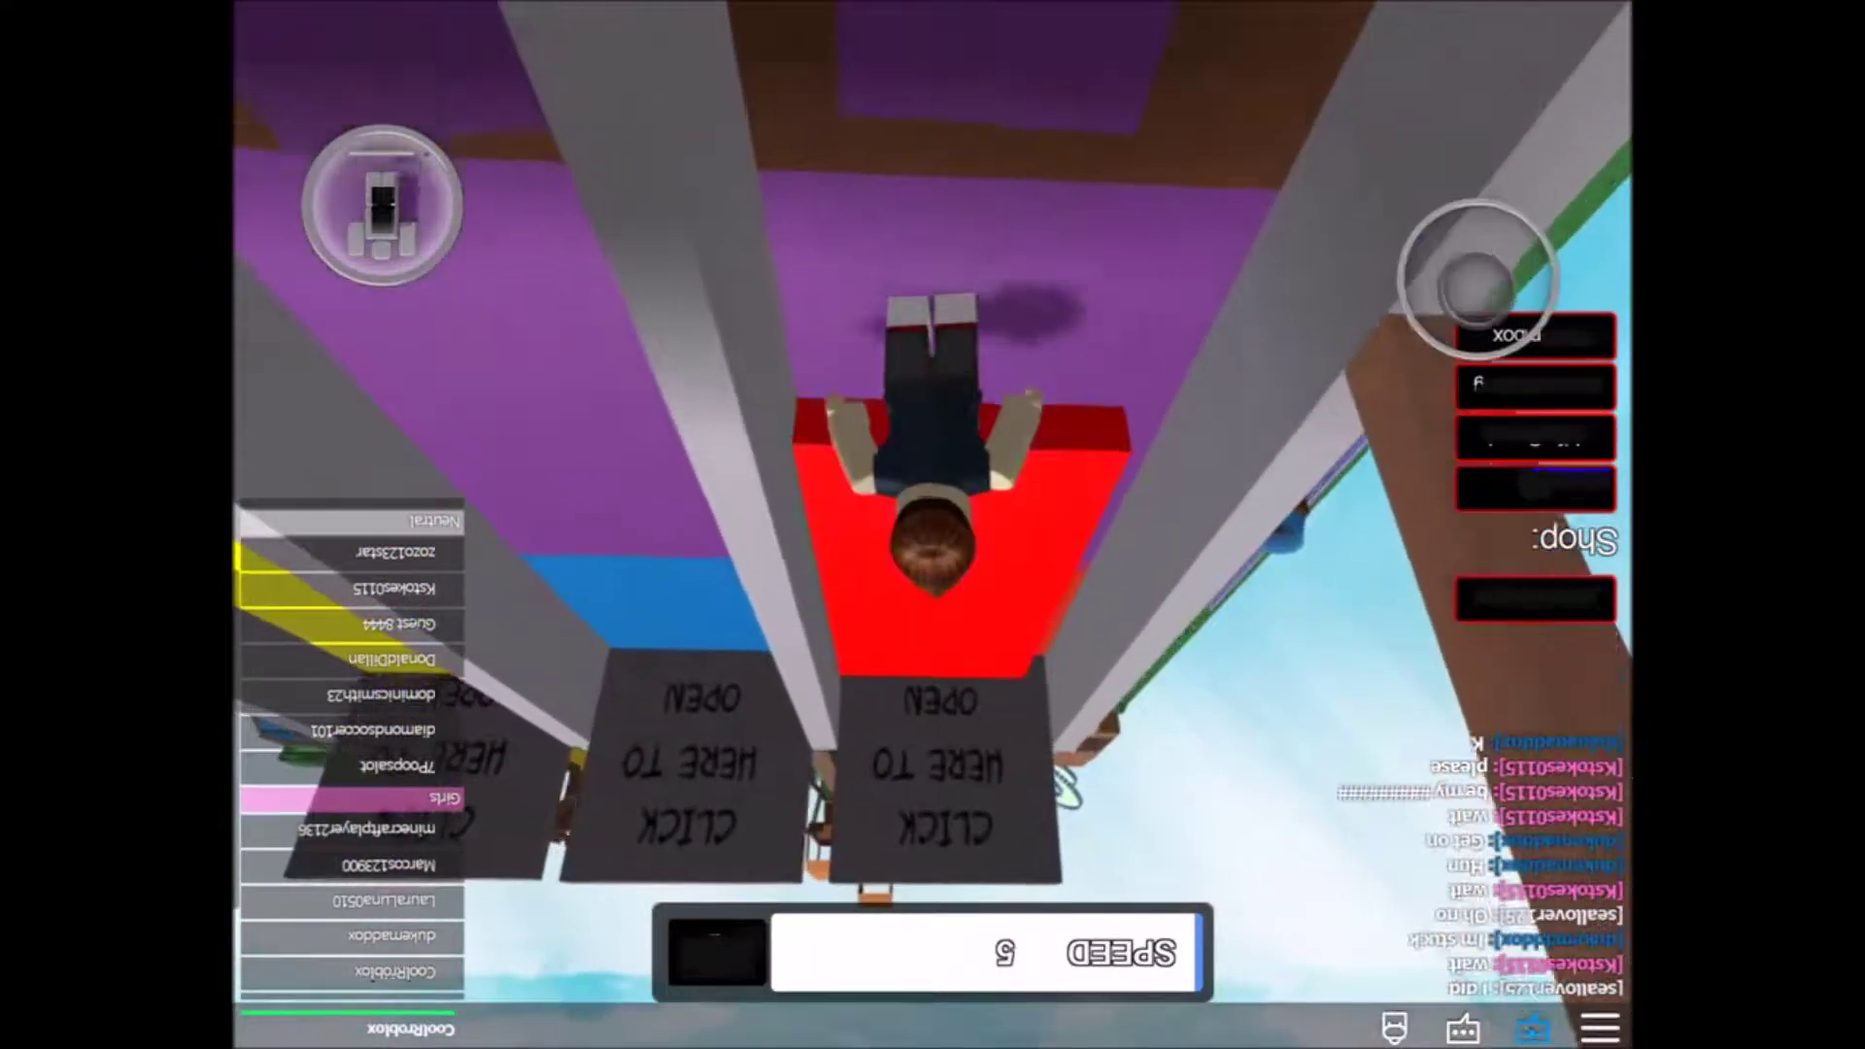
pyautogui.moveTo(1469, 204); pyautogui.dragTo(1472, 240)
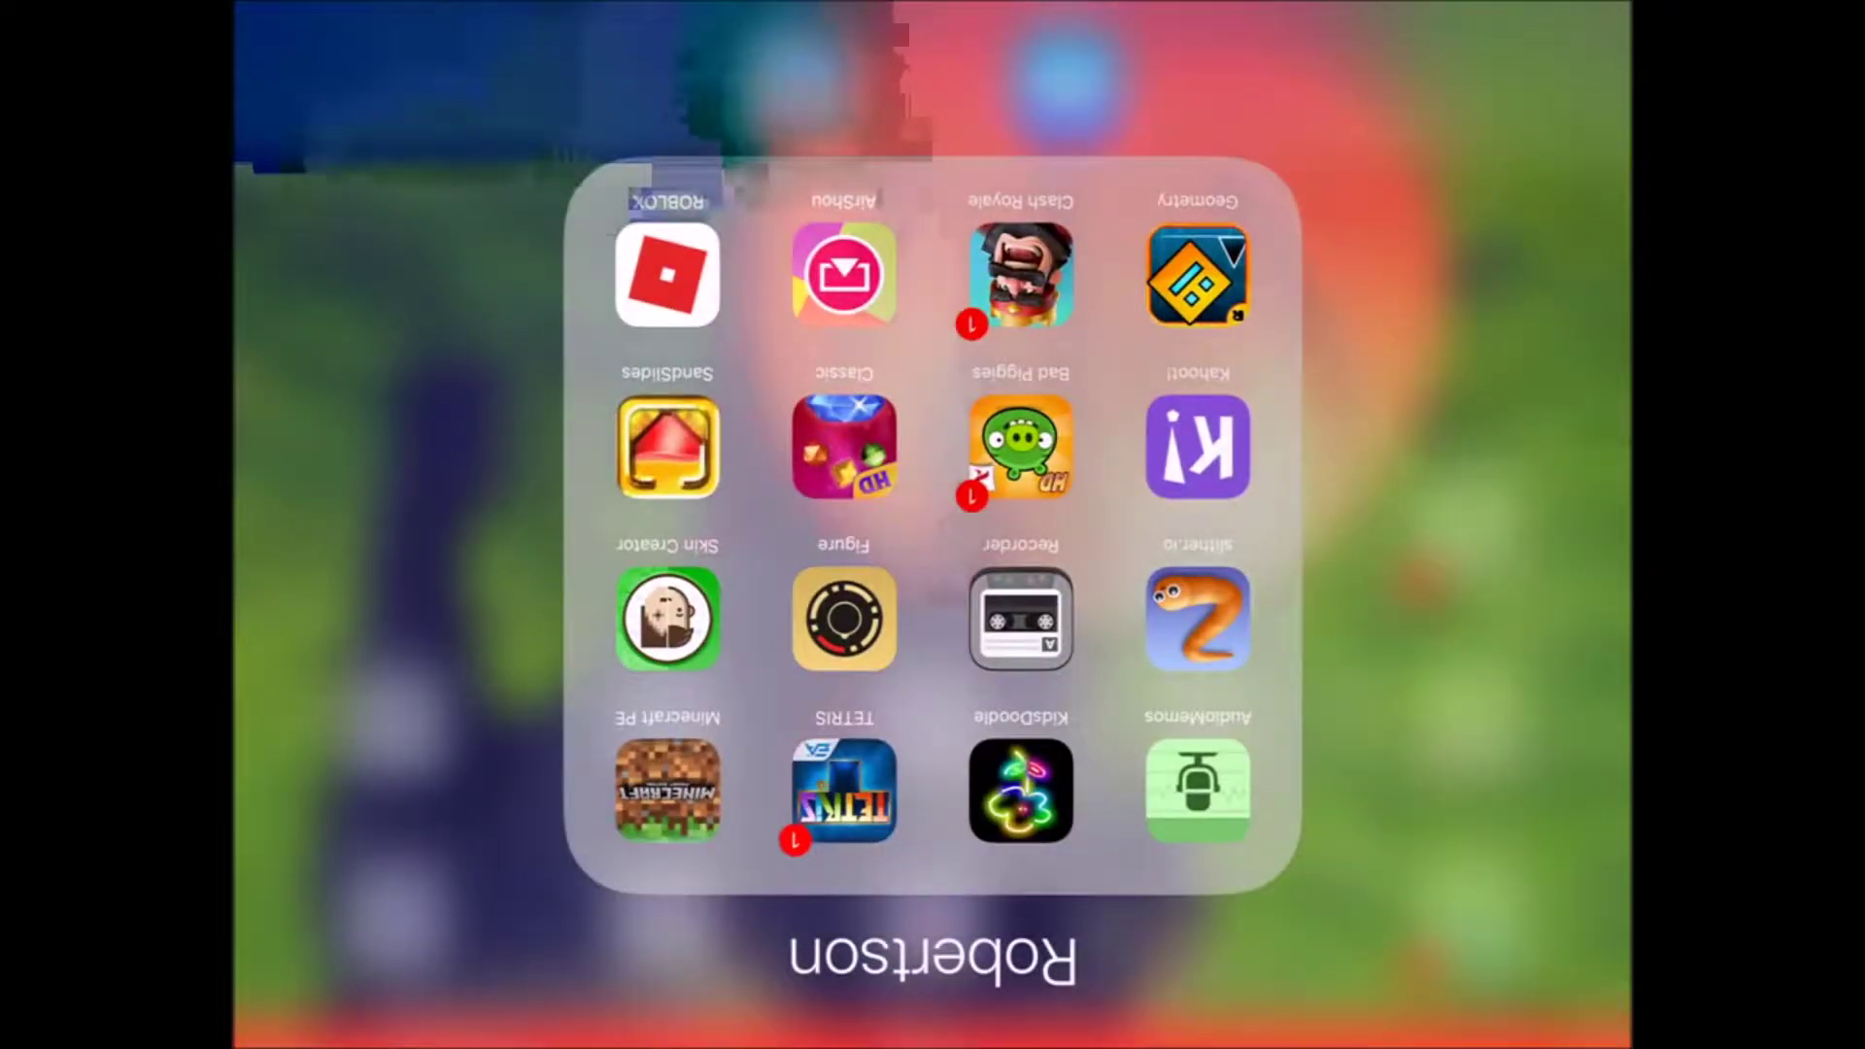
# Check the running AirShou recording, then relaunch Roblox from the home-screen folder.
pyautogui.click(844, 273)
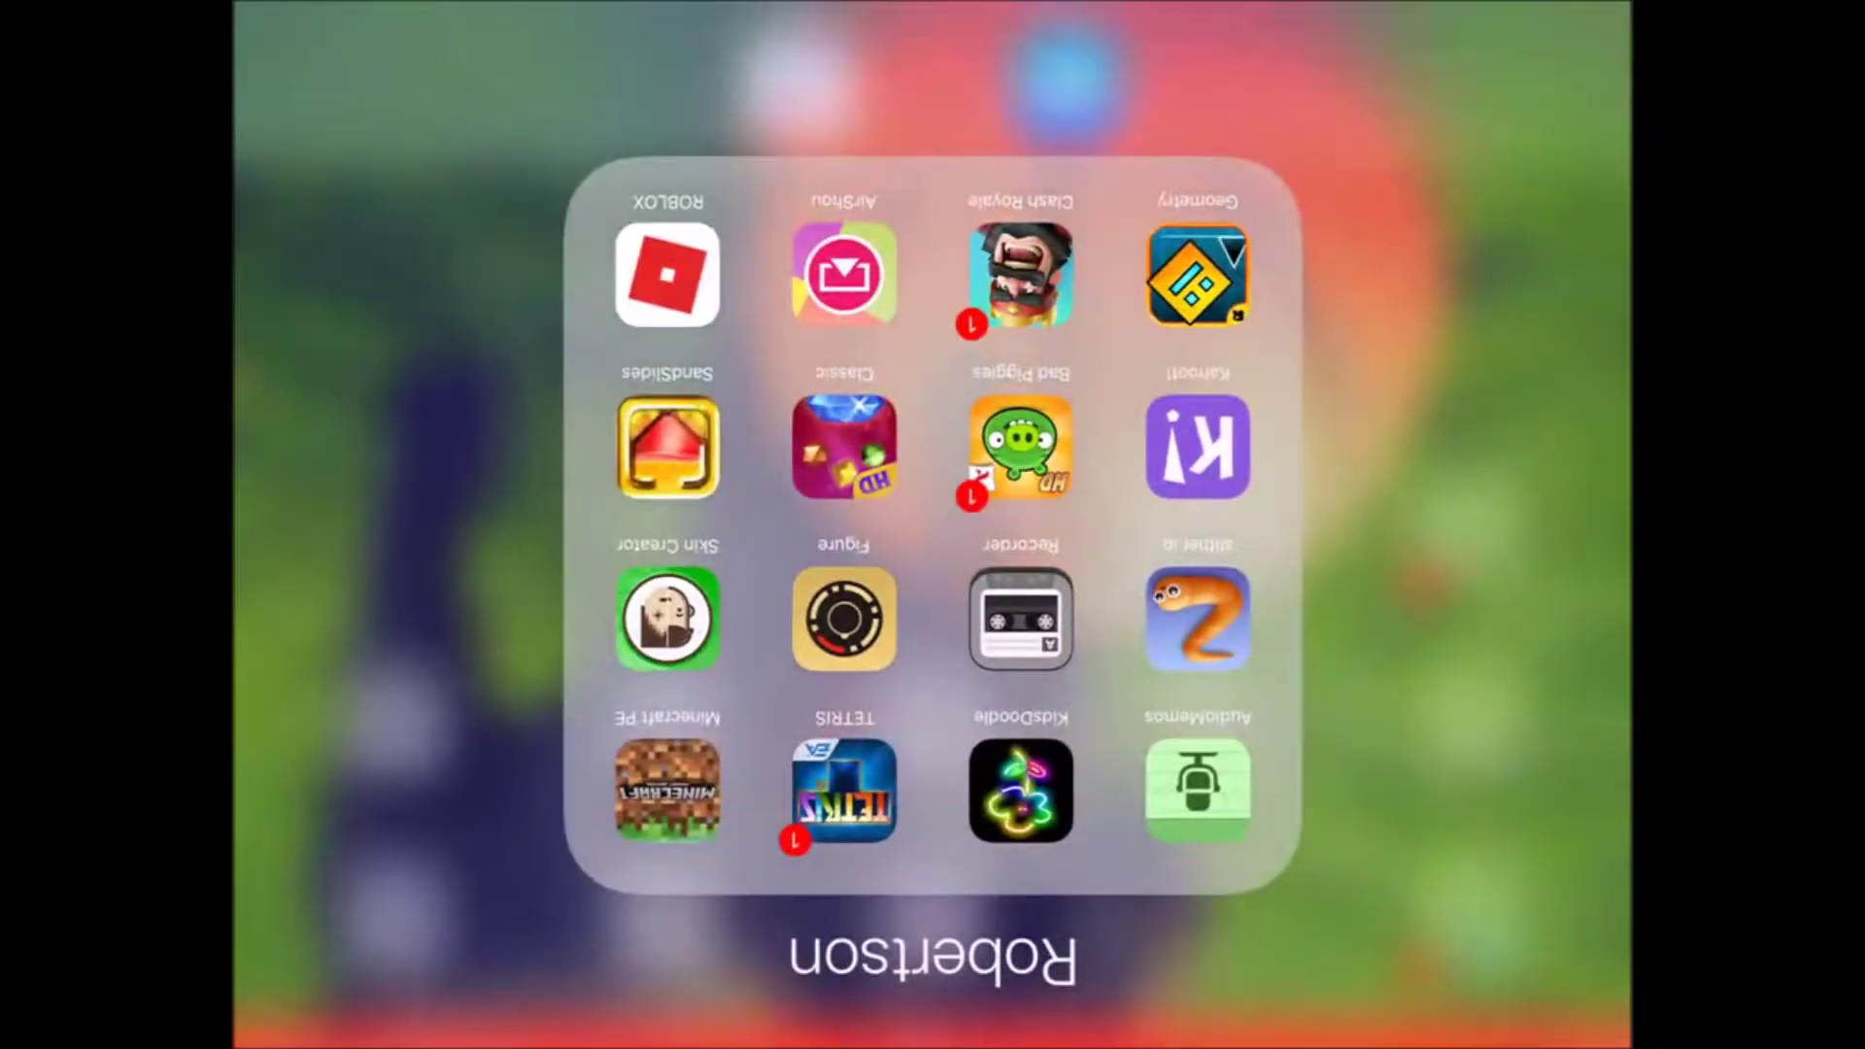
pyautogui.click(667, 278)
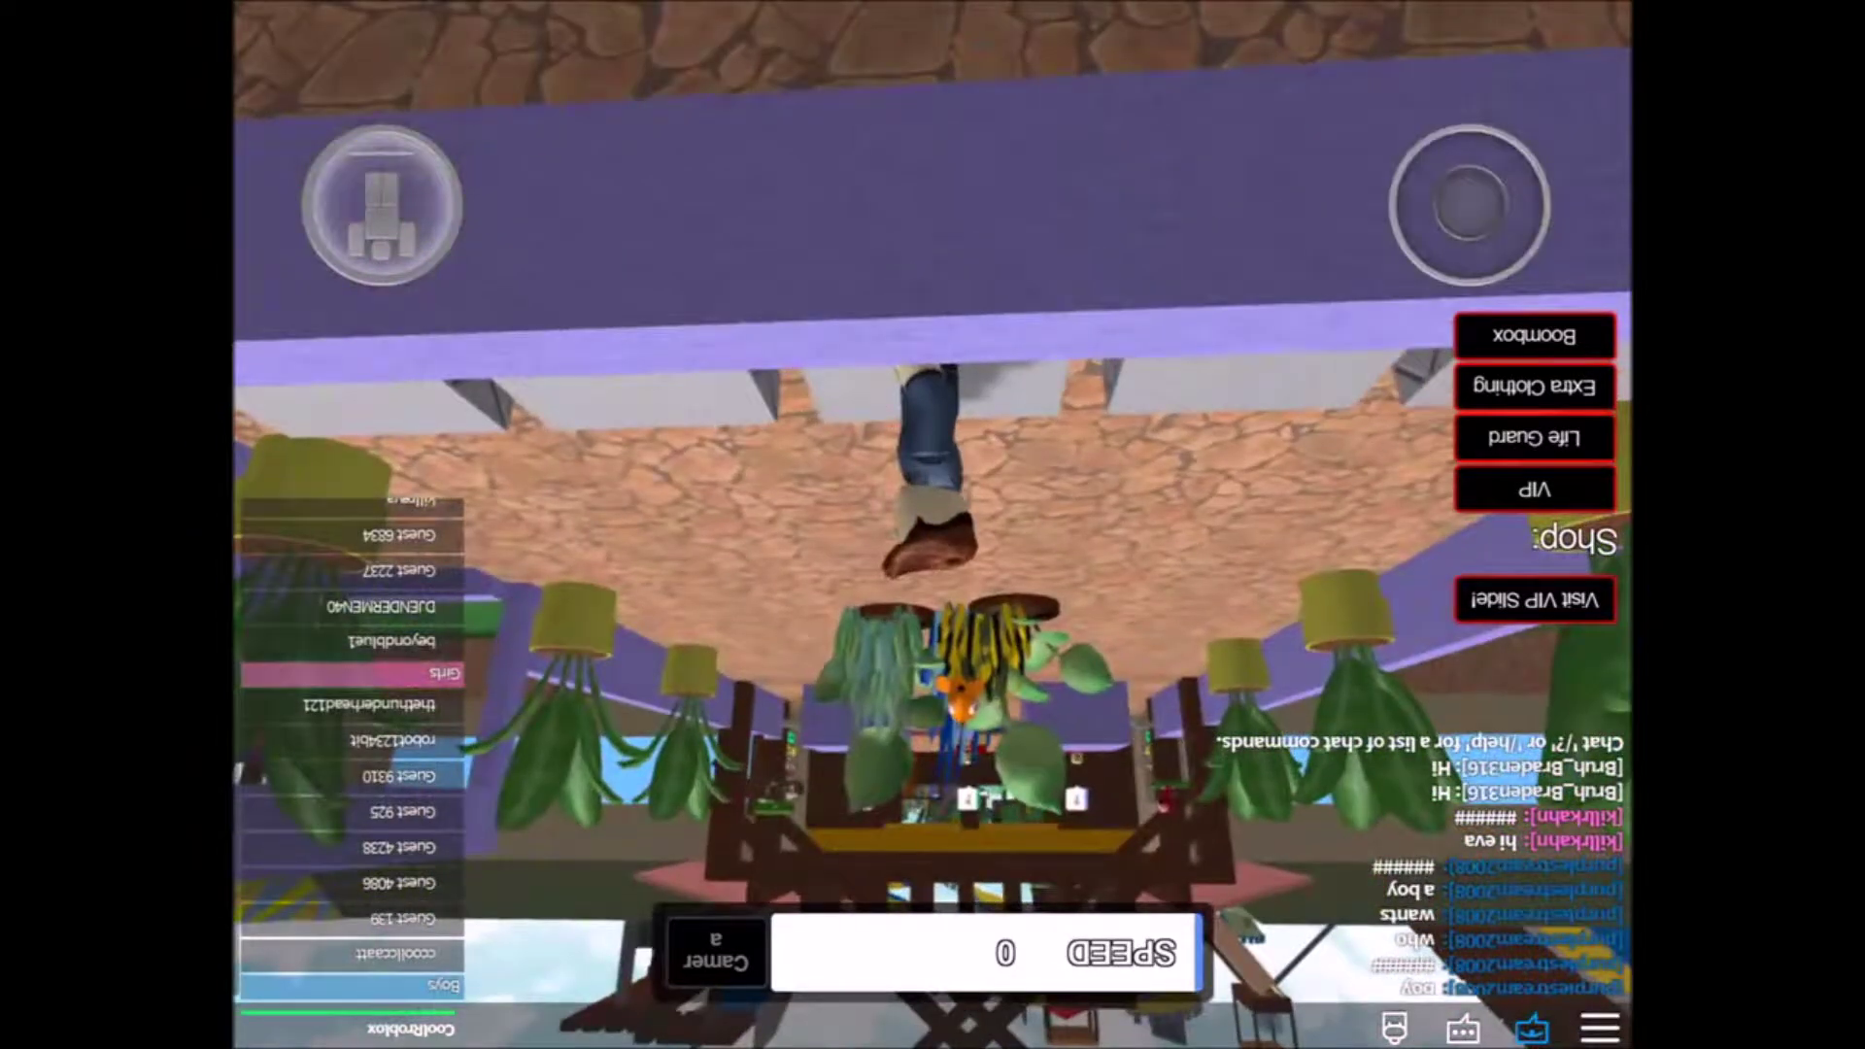
# Walk the avatar through the shop and across the deck to the VIP pad, dismissing the low-battery alert.
pyautogui.moveTo(1468, 204)
pyautogui.mouseDown()
pyautogui.moveTo(1417, 291)
pyautogui.moveTo(1435, 300)
pyautogui.moveTo(1421, 285)
pyautogui.mouseUp()
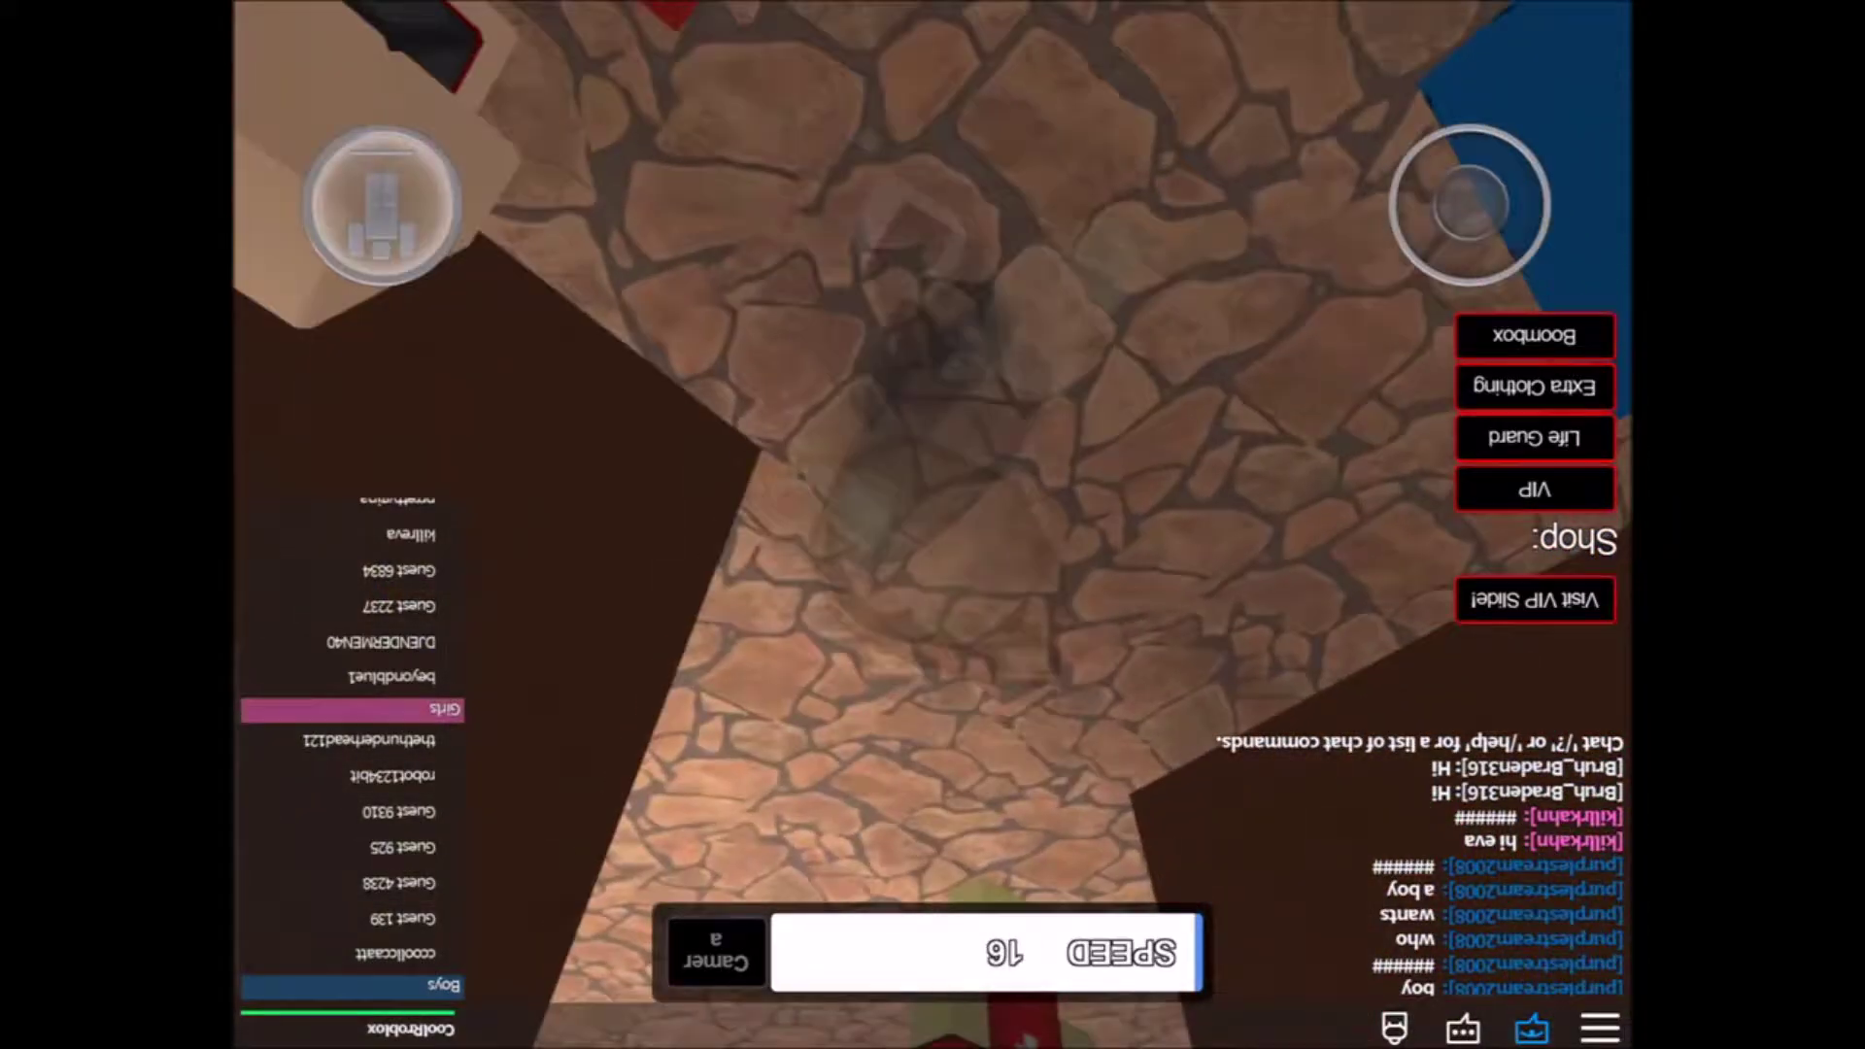
pyautogui.moveTo(1421, 286); pyautogui.dragTo(1421, 286)
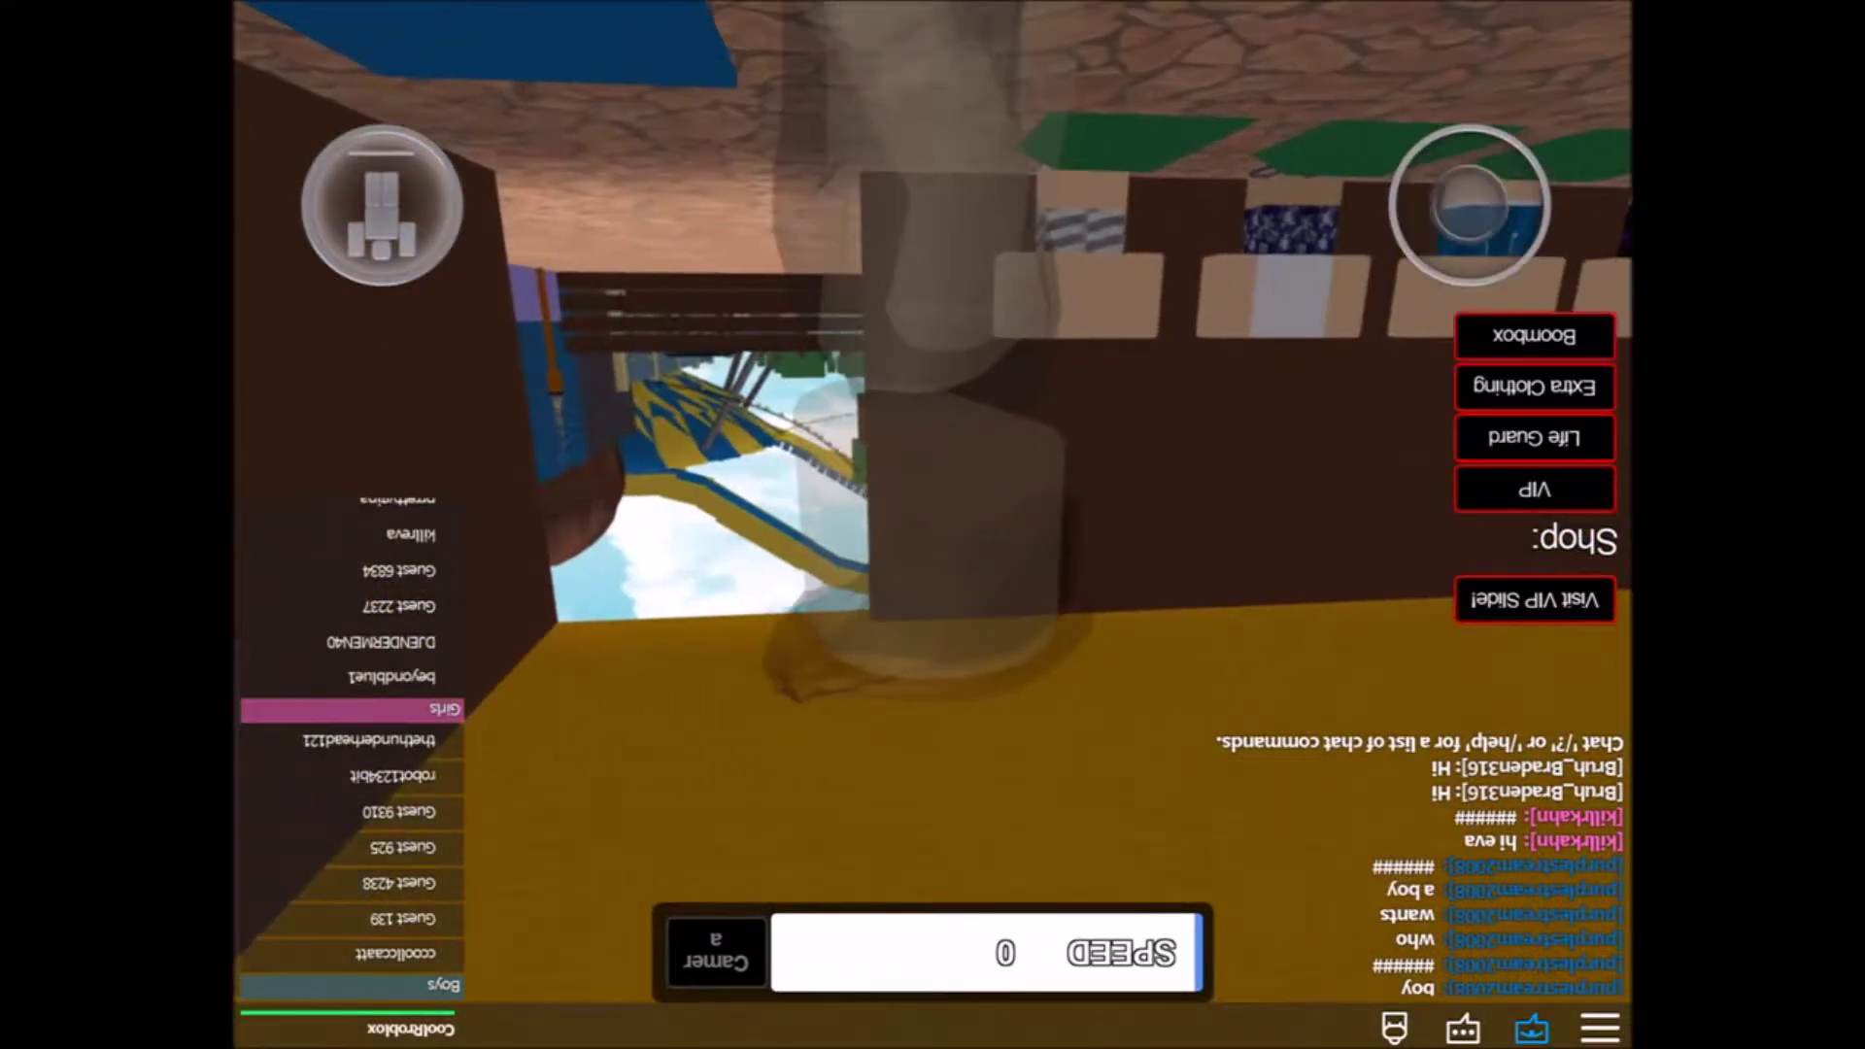
pyautogui.moveTo(1469, 204); pyautogui.dragTo(1428, 233)
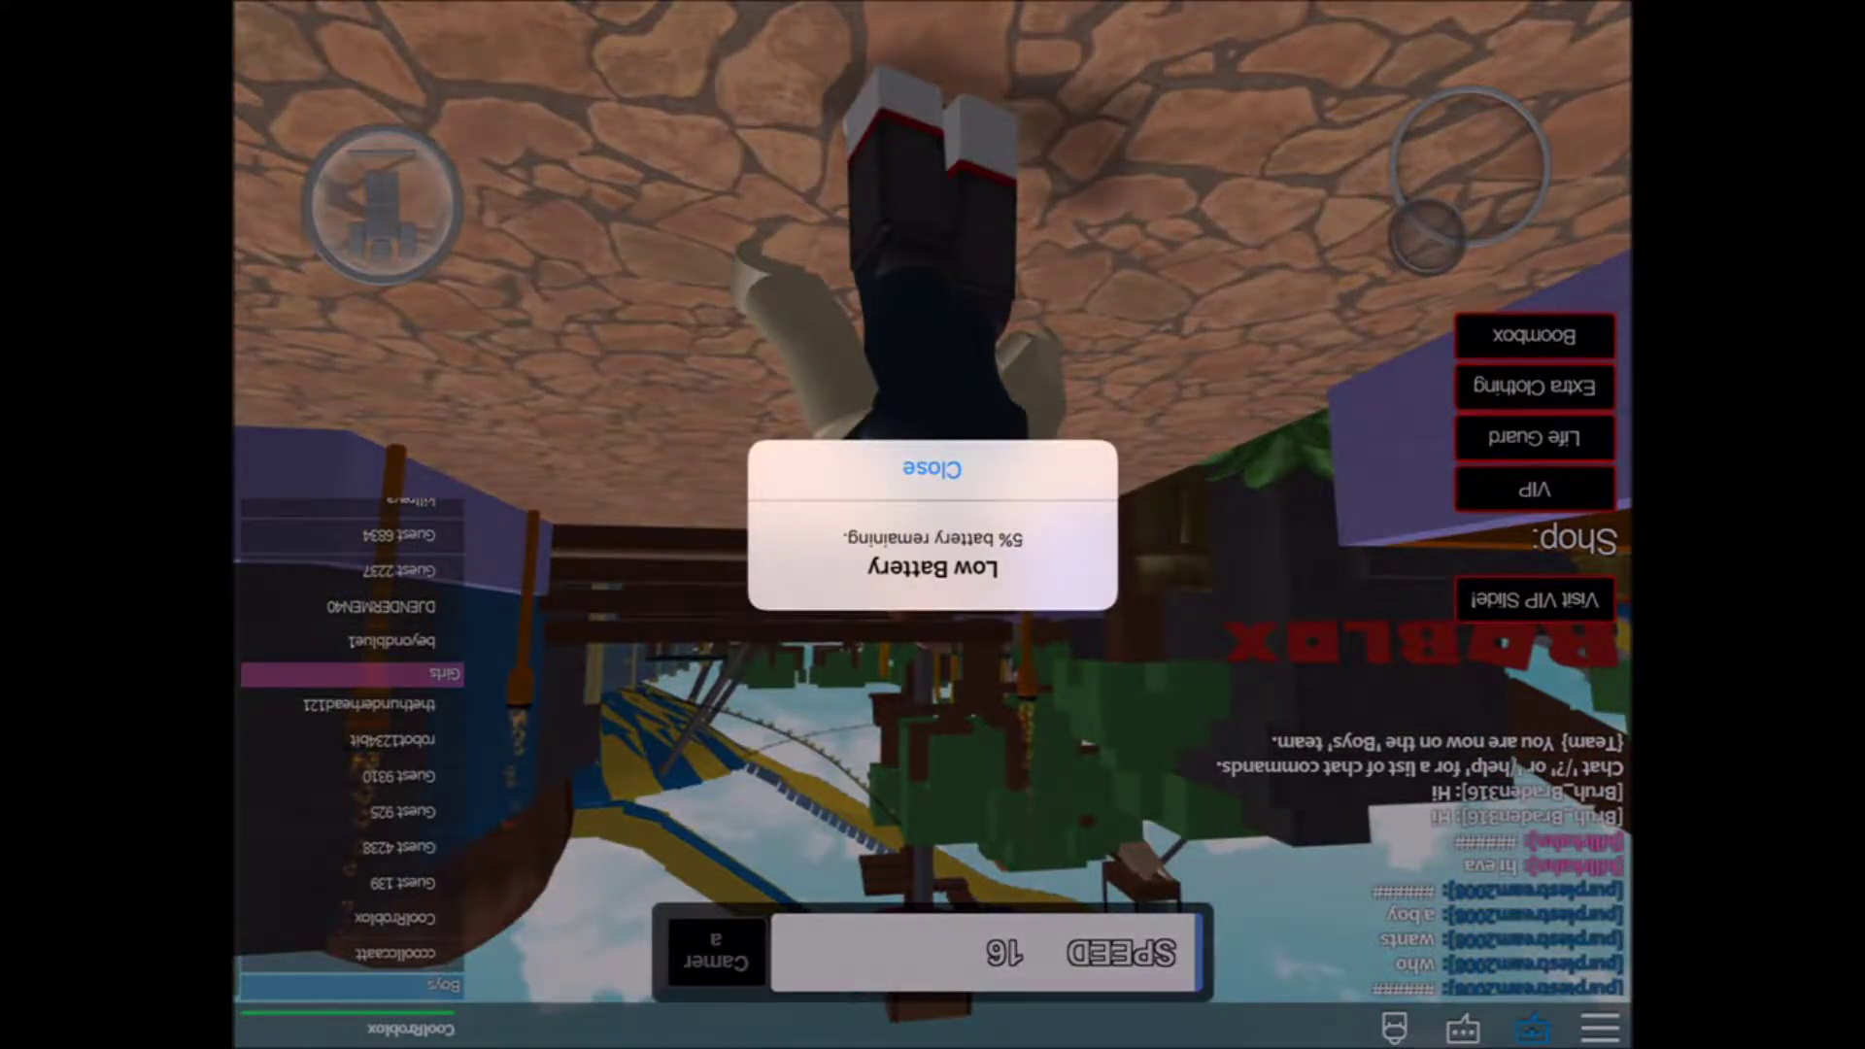
pyautogui.click(932, 468)
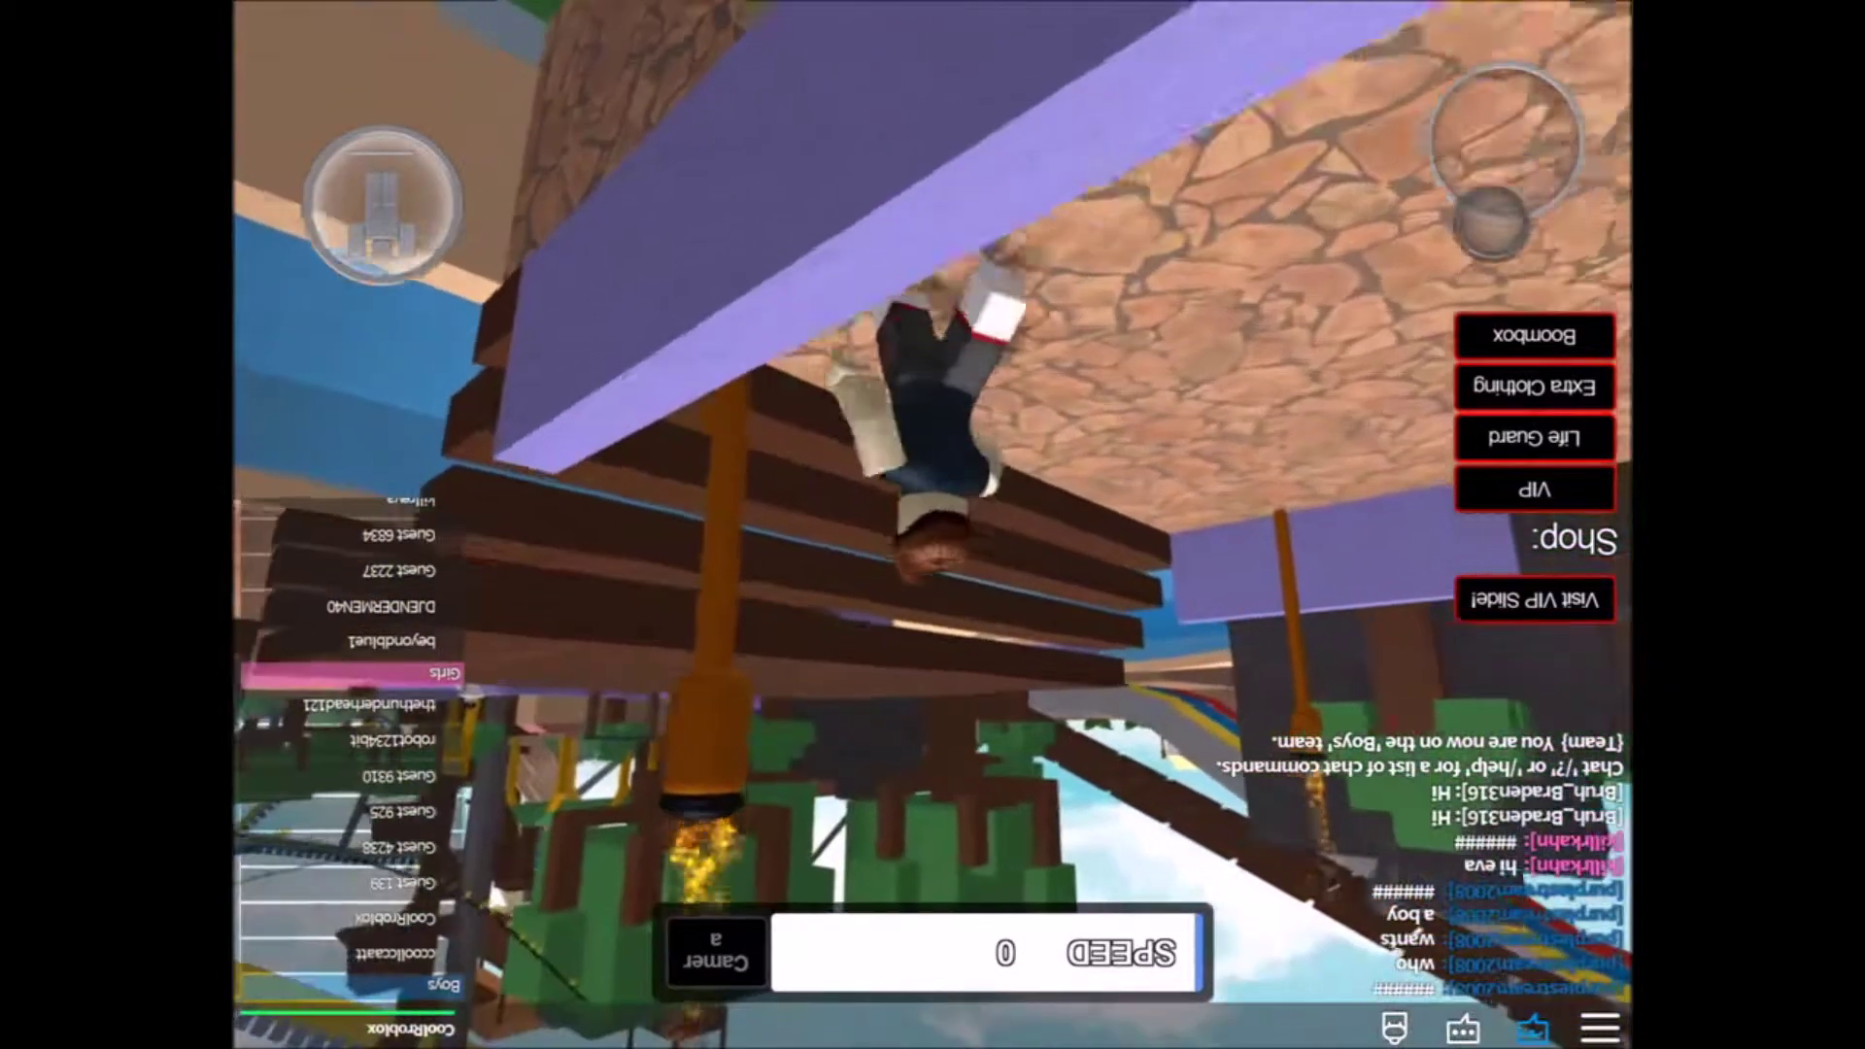
pyautogui.moveTo(1505, 139); pyautogui.dragTo(1494, 219)
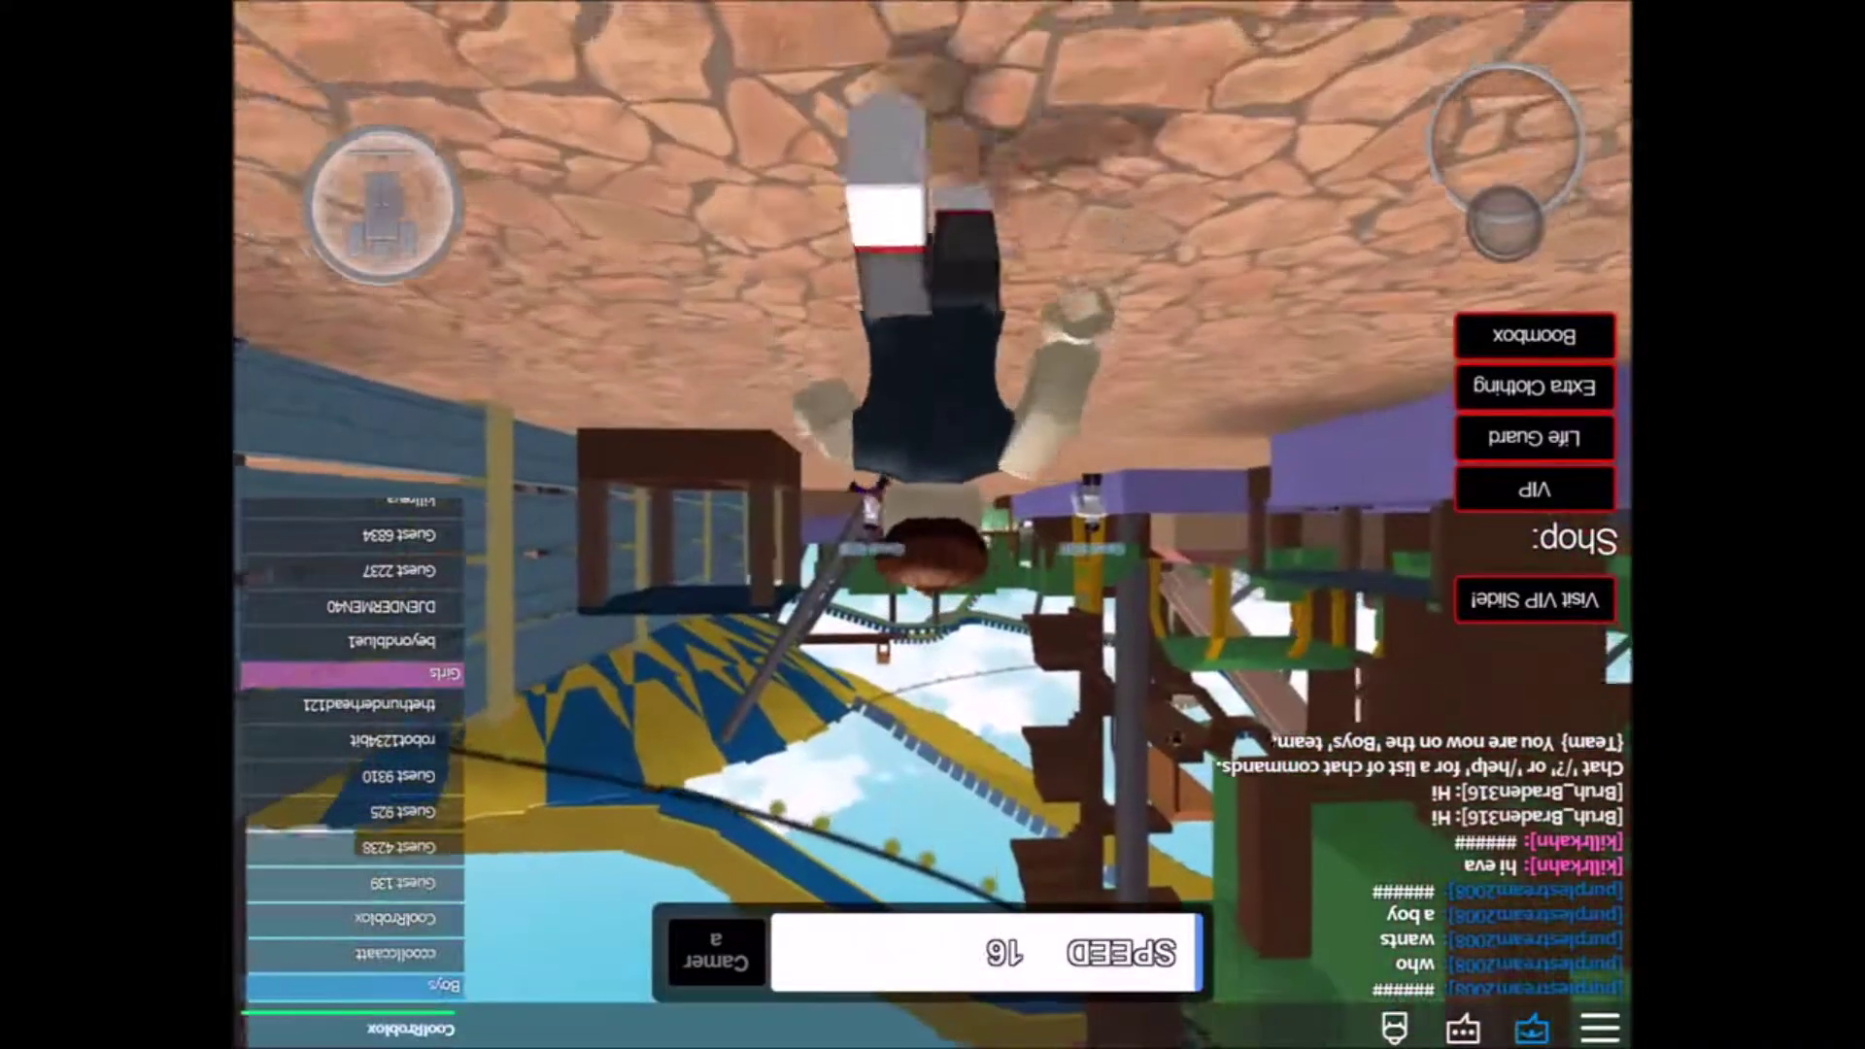
pyautogui.moveTo(1505, 219); pyautogui.dragTo(1502, 211)
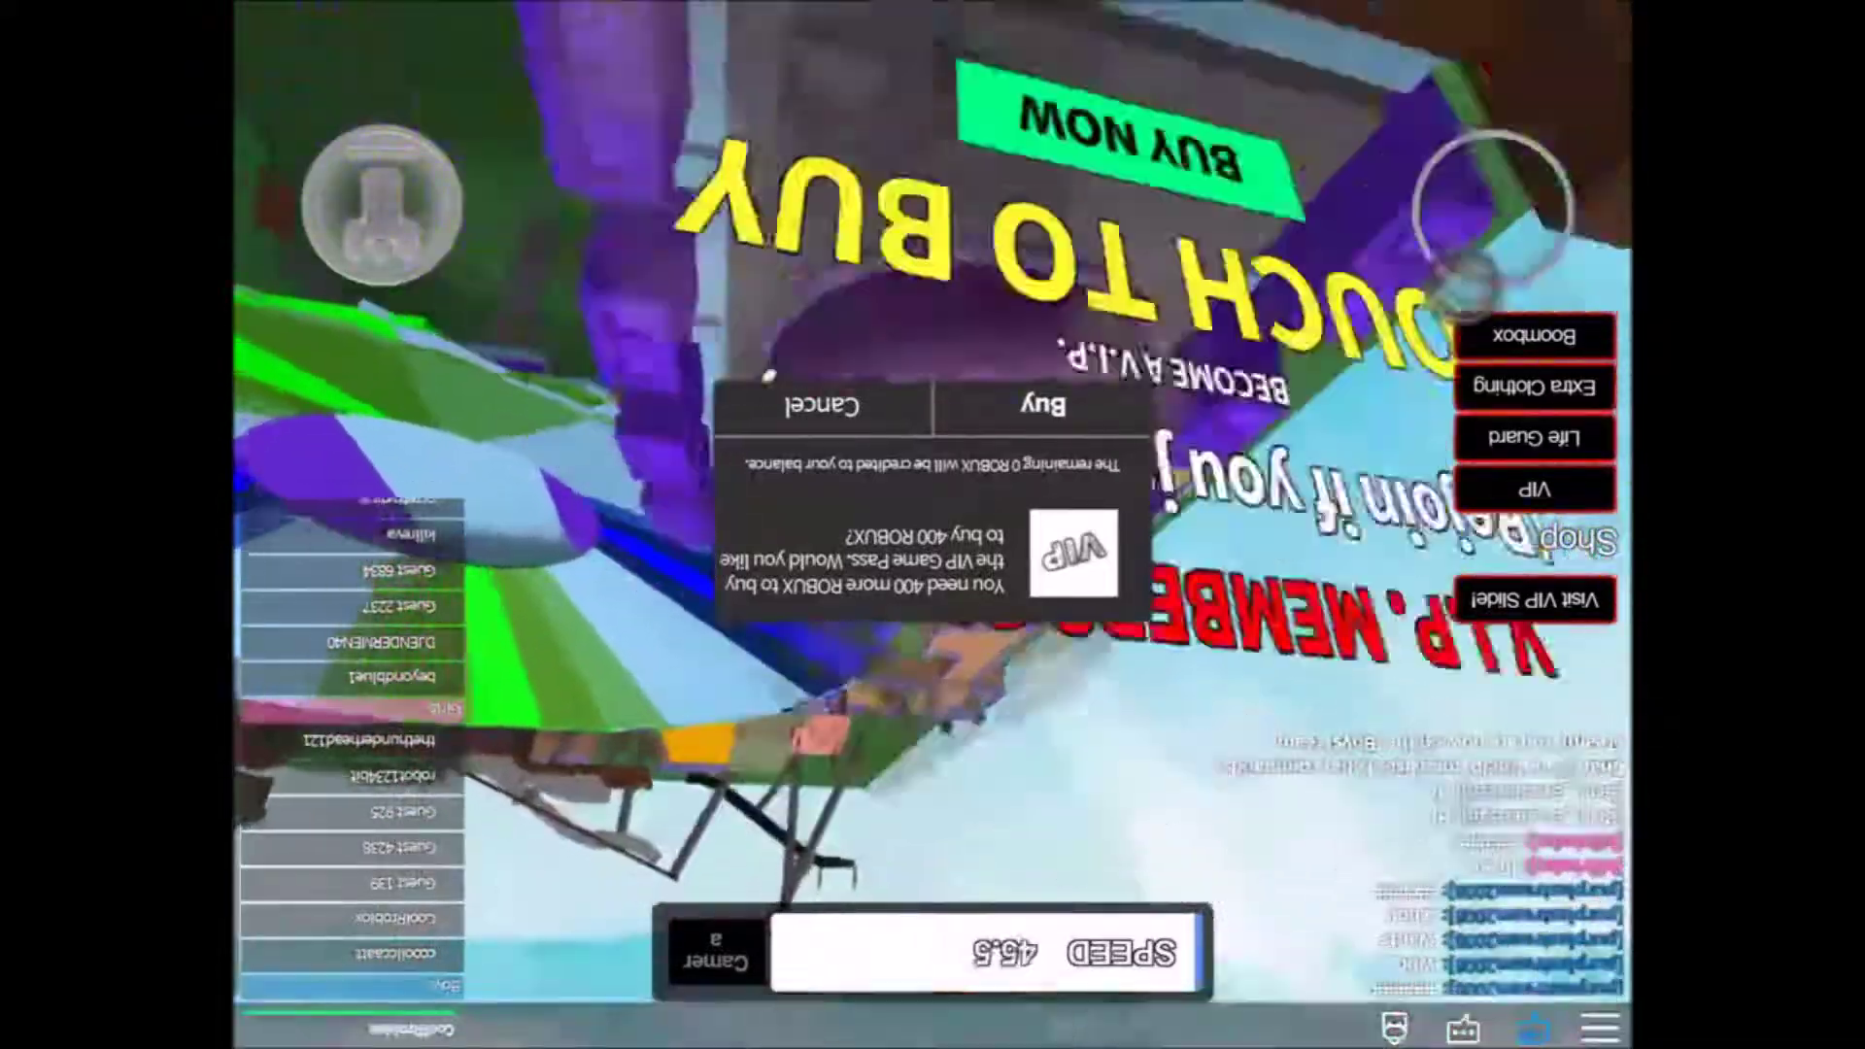
# Turn away from the VIP pad and walk the avatar down beneath the deck.
pyautogui.moveTo(1469, 285); pyautogui.dragTo(1466, 281)
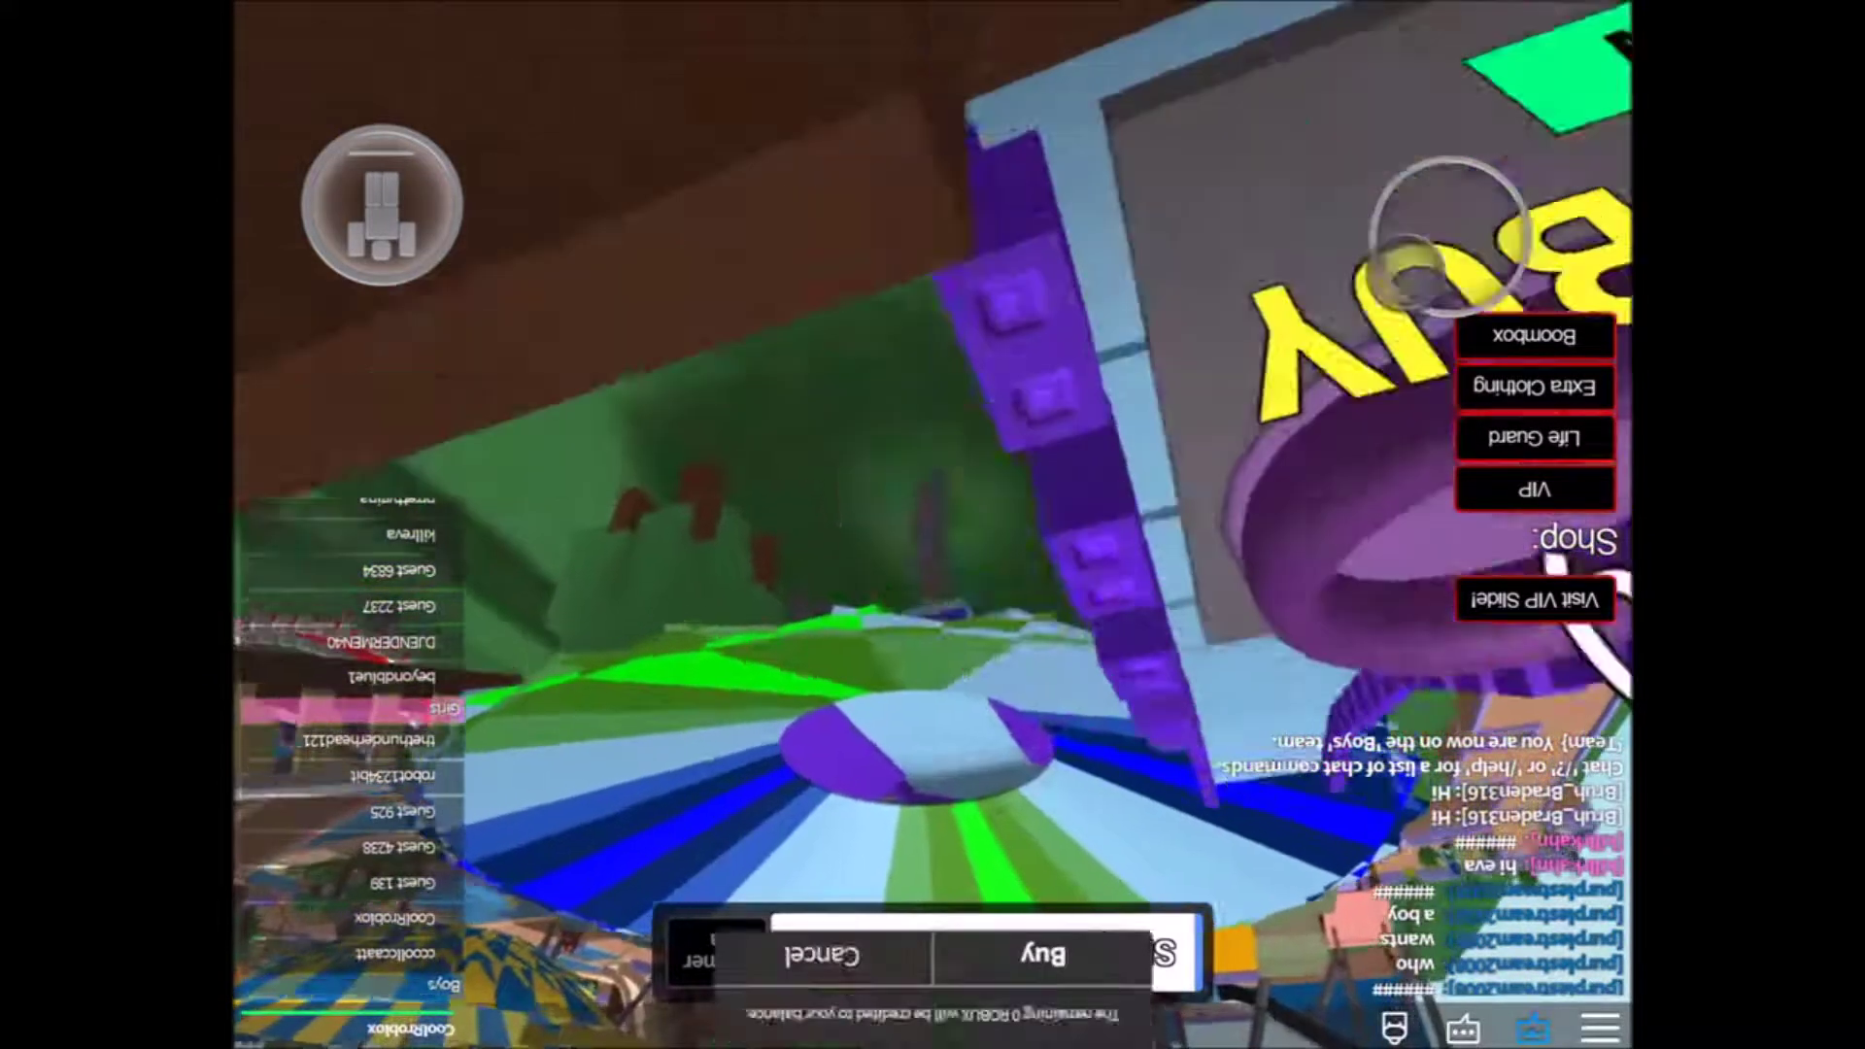
pyautogui.moveTo(1469, 205); pyautogui.dragTo(1435, 278)
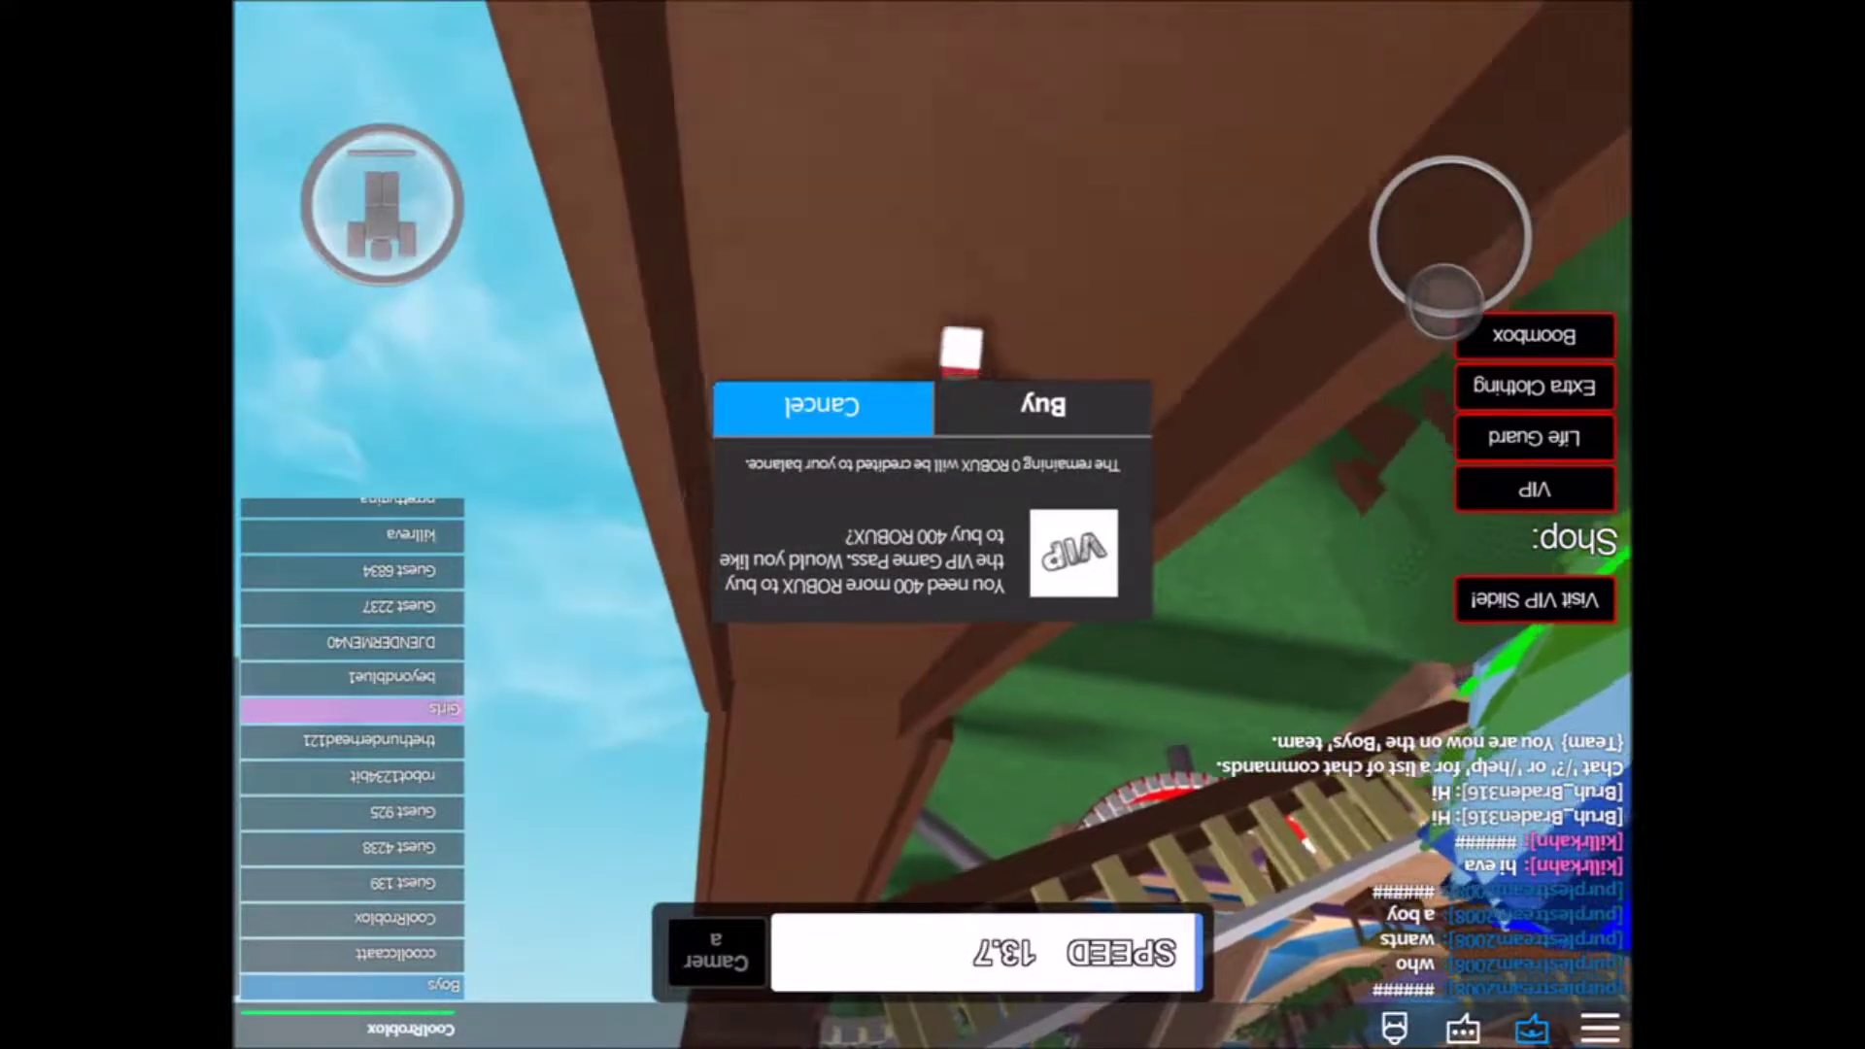
pyautogui.moveTo(1439, 291); pyautogui.dragTo(1426, 299)
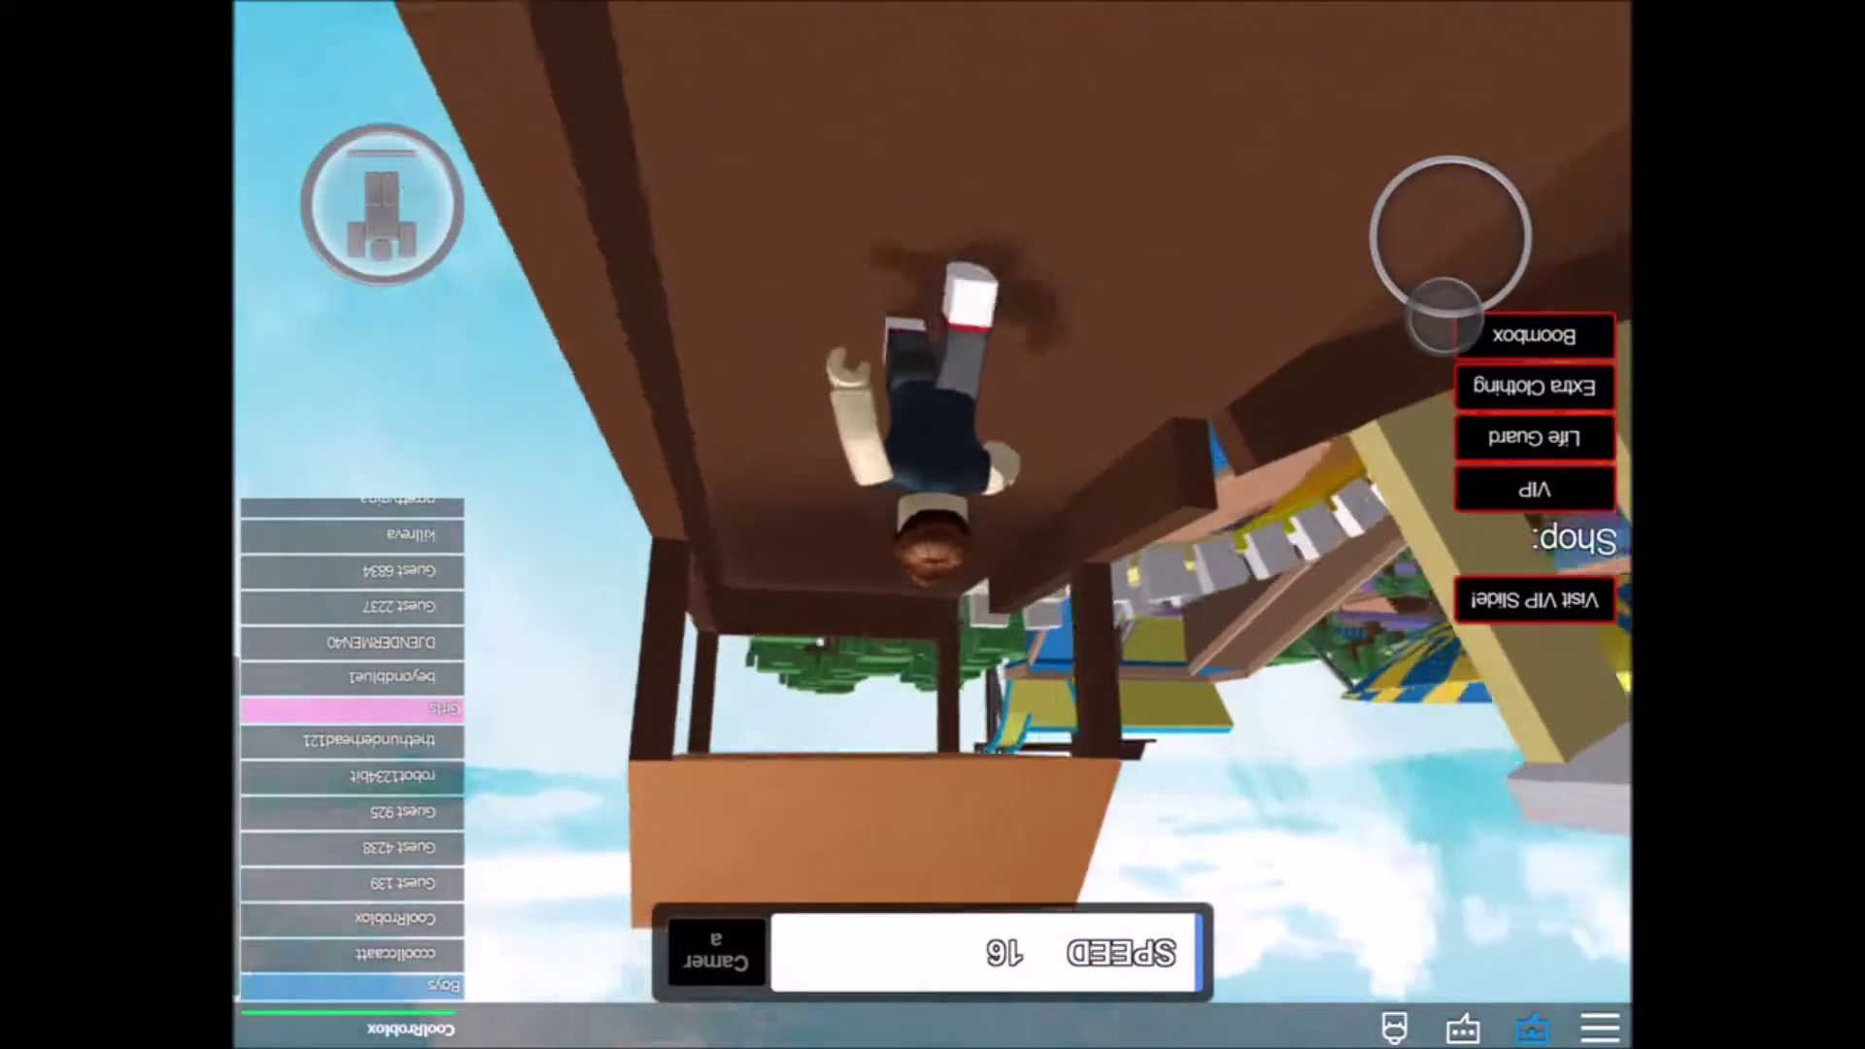
pyautogui.moveTo(1439, 313); pyautogui.dragTo(1416, 303)
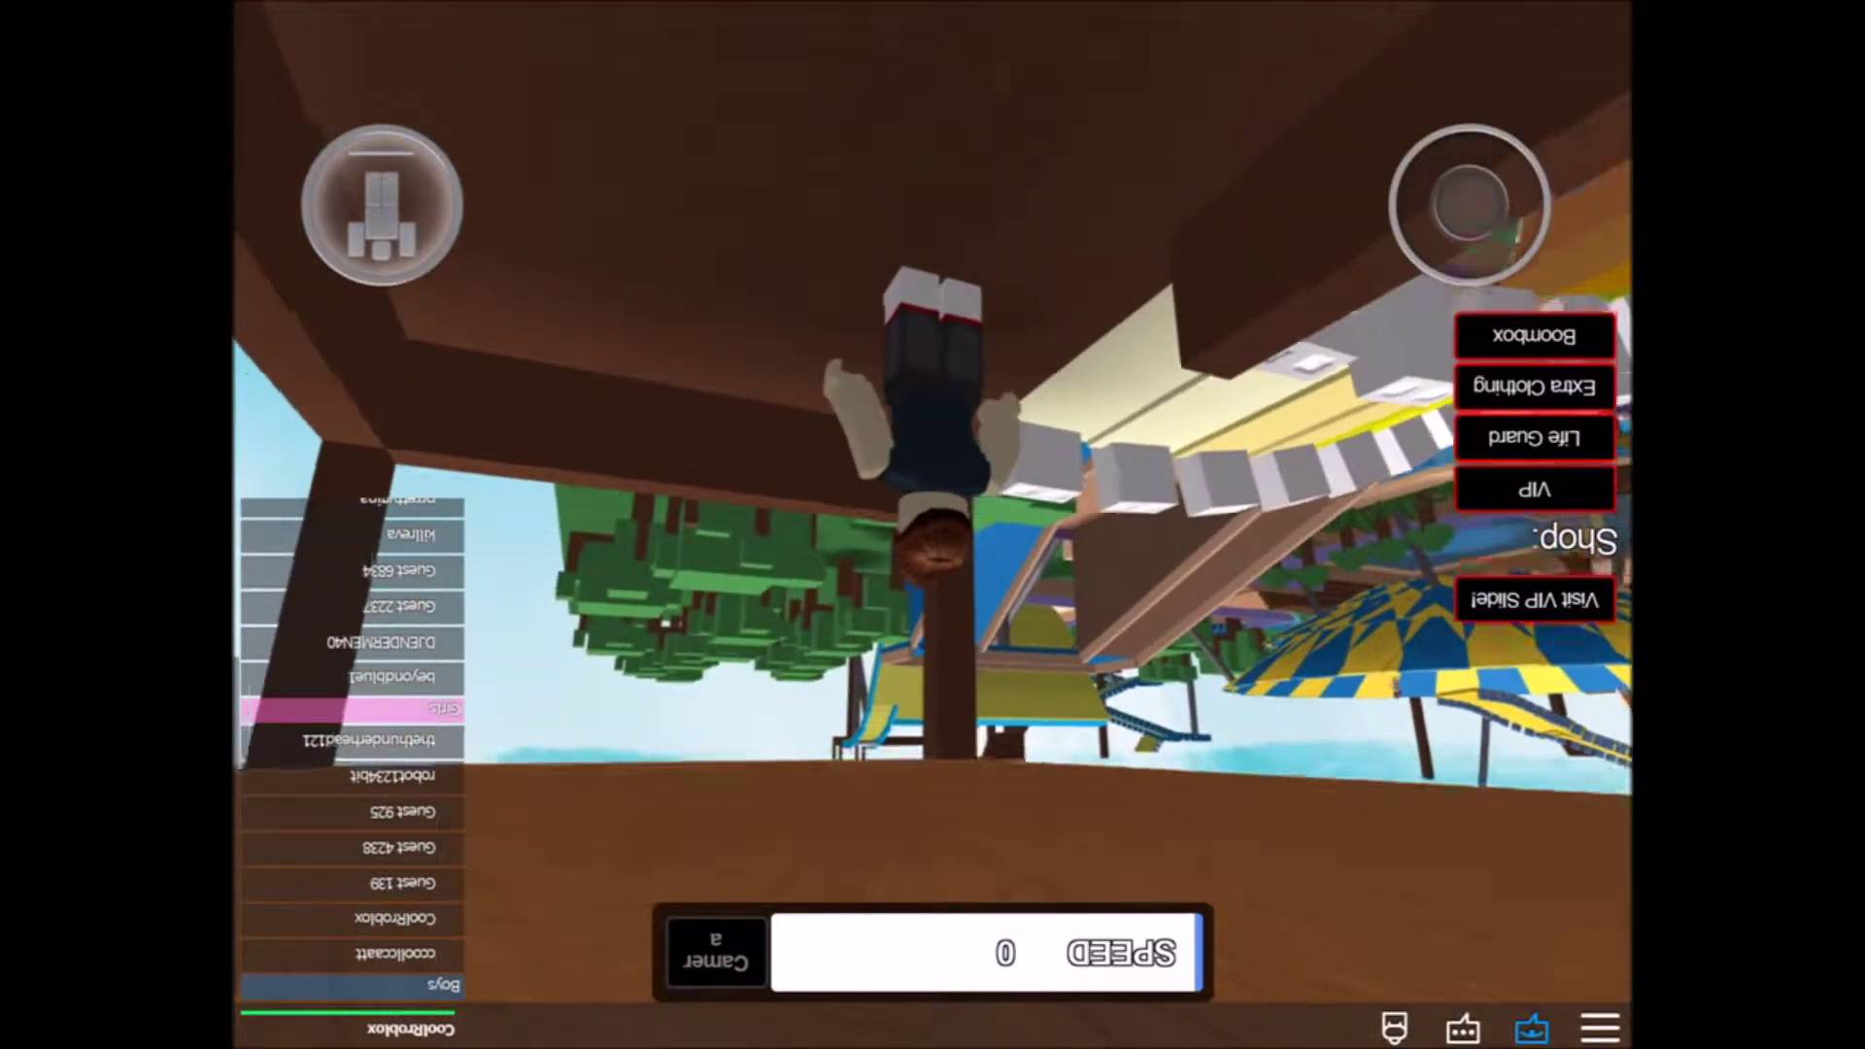
pyautogui.moveTo(1469, 205)
pyautogui.mouseDown()
pyautogui.moveTo(1457, 313)
pyautogui.moveTo(1371, 270)
pyautogui.moveTo(1399, 288)
pyautogui.mouseUp()
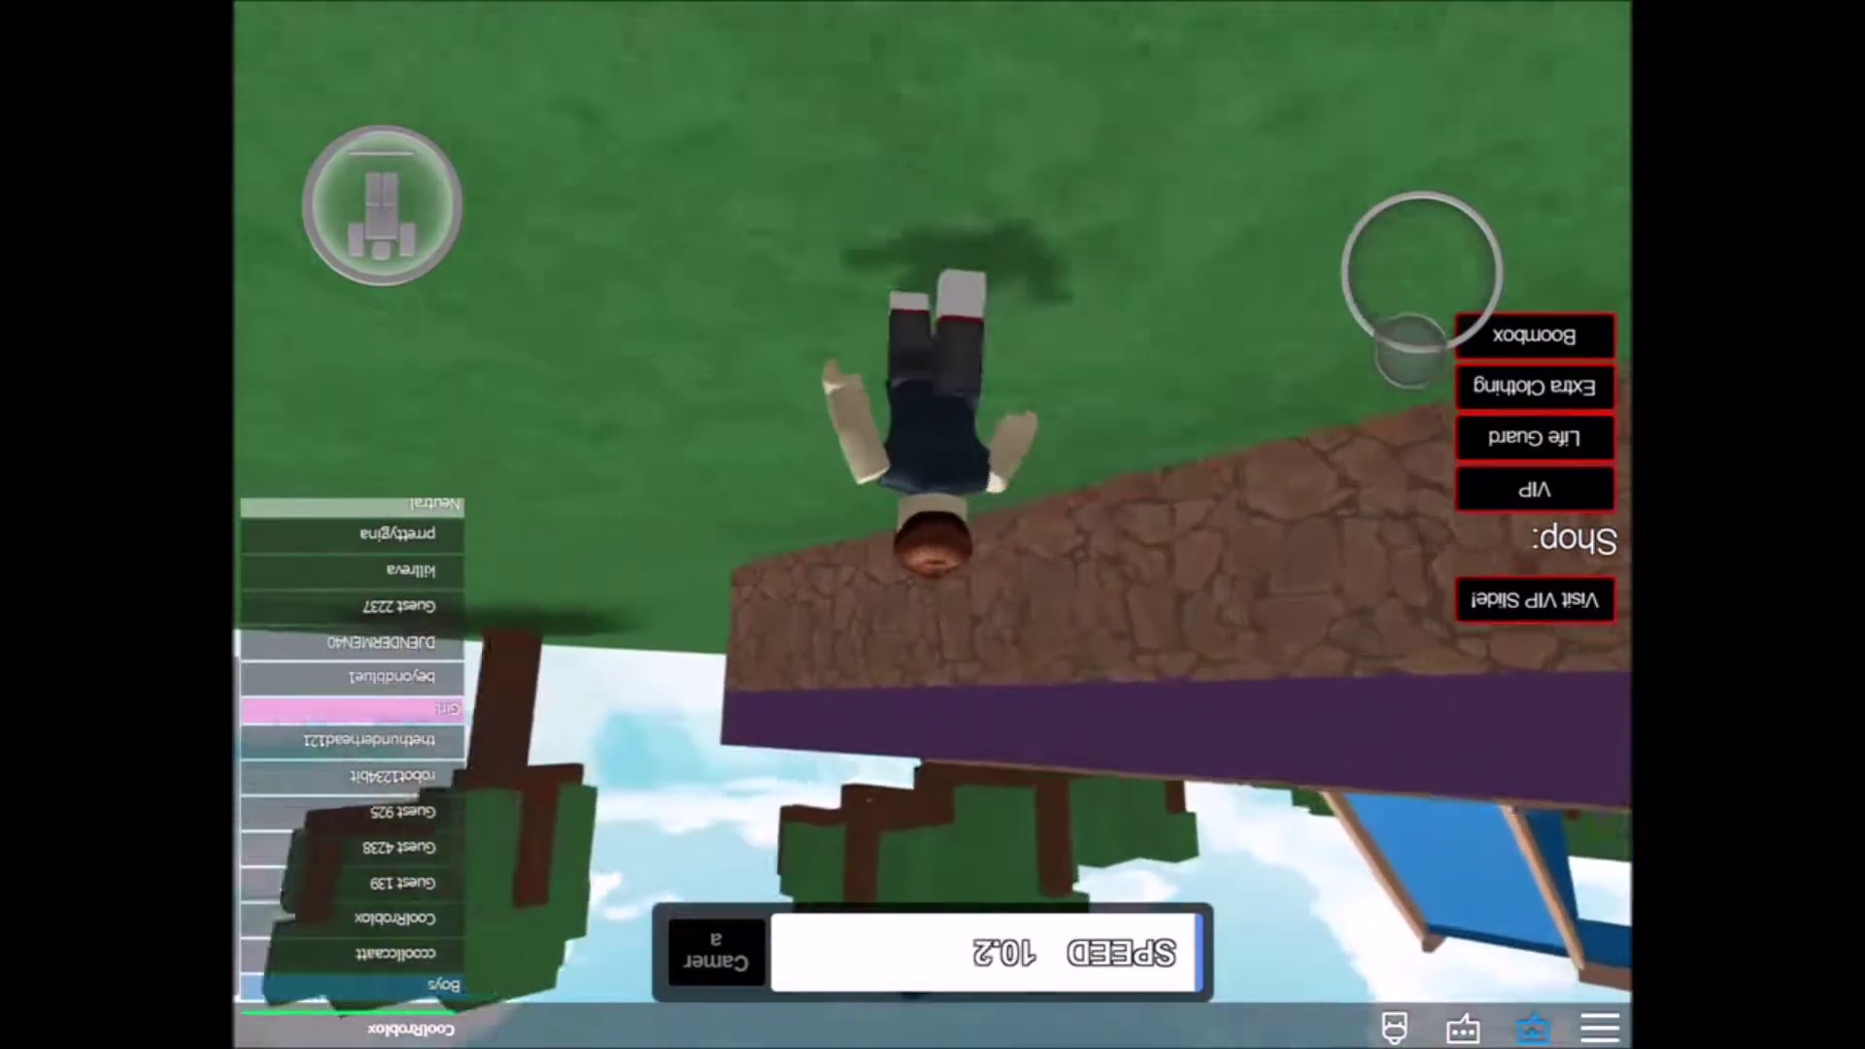
# Walk the avatar off the deck, across the grass and onto the blue slide.
pyautogui.moveTo(1399, 300)
pyautogui.mouseDown()
pyautogui.moveTo(1381, 338)
pyautogui.moveTo(1402, 350)
pyautogui.mouseUp()
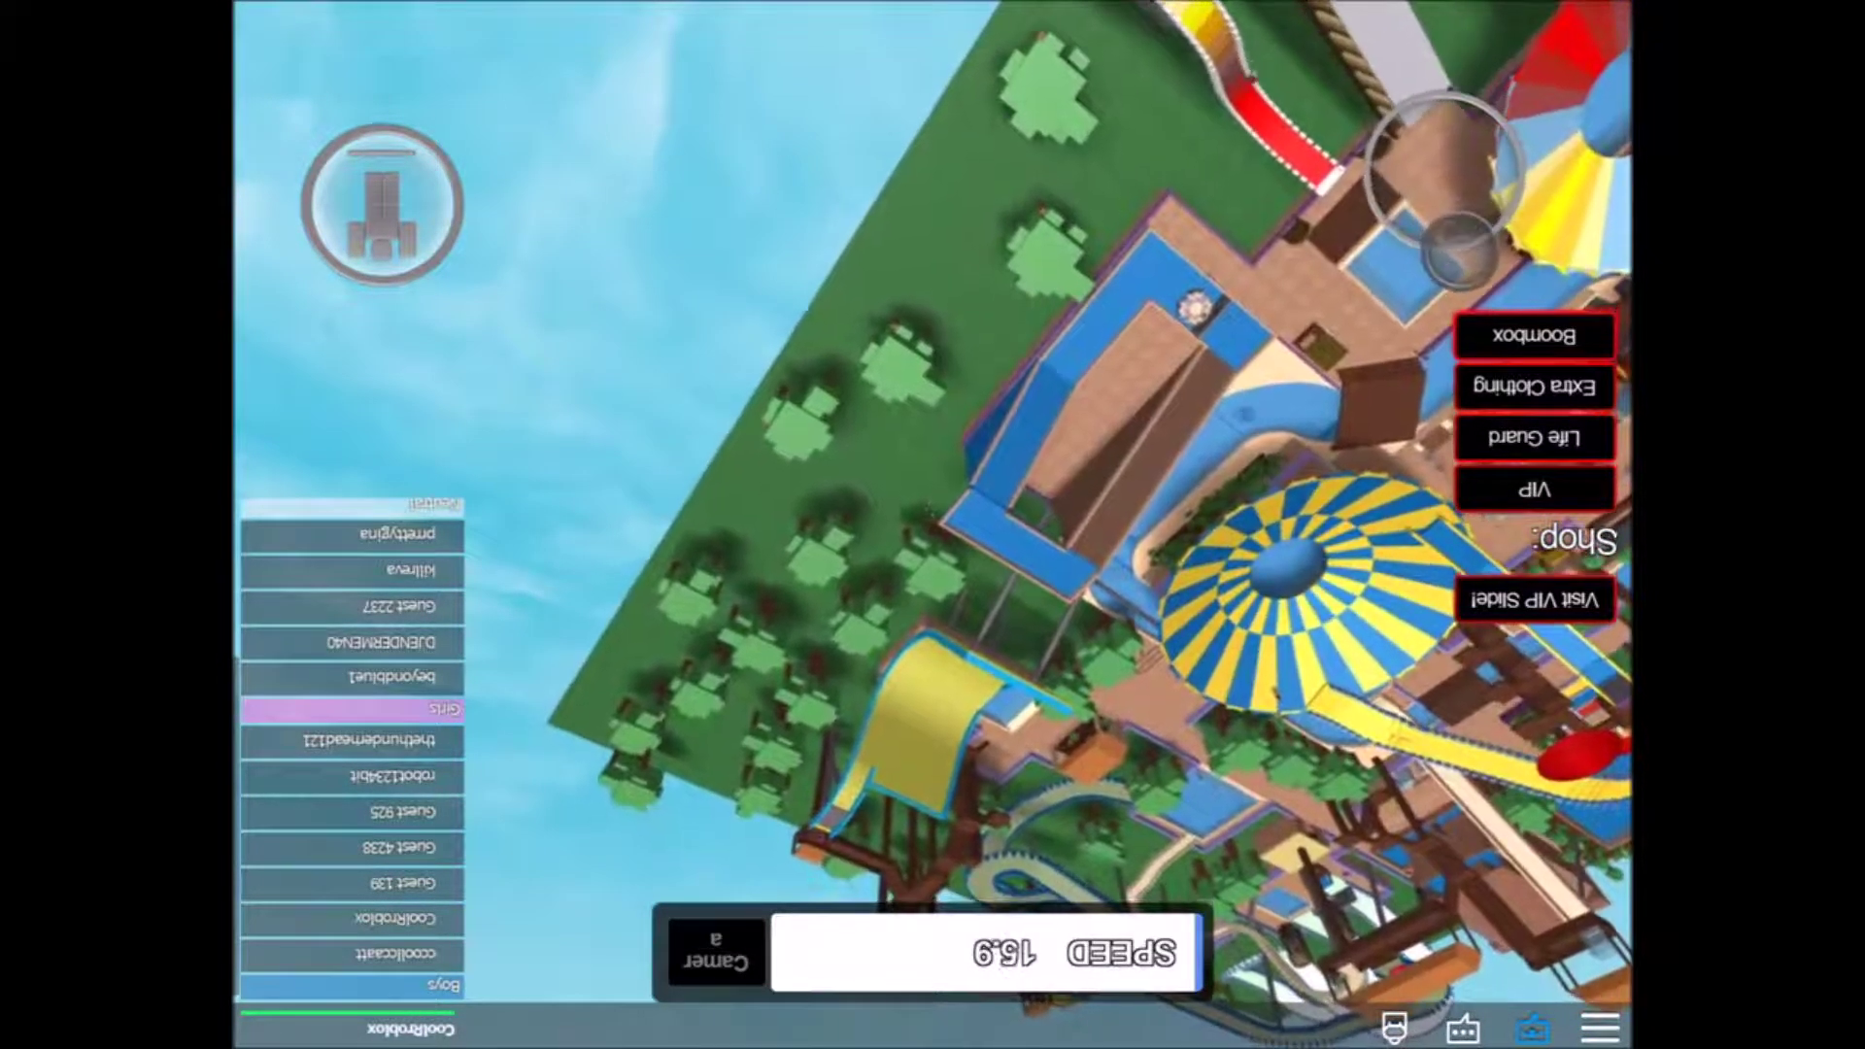
pyautogui.moveTo(1469, 244); pyautogui.dragTo(1474, 246)
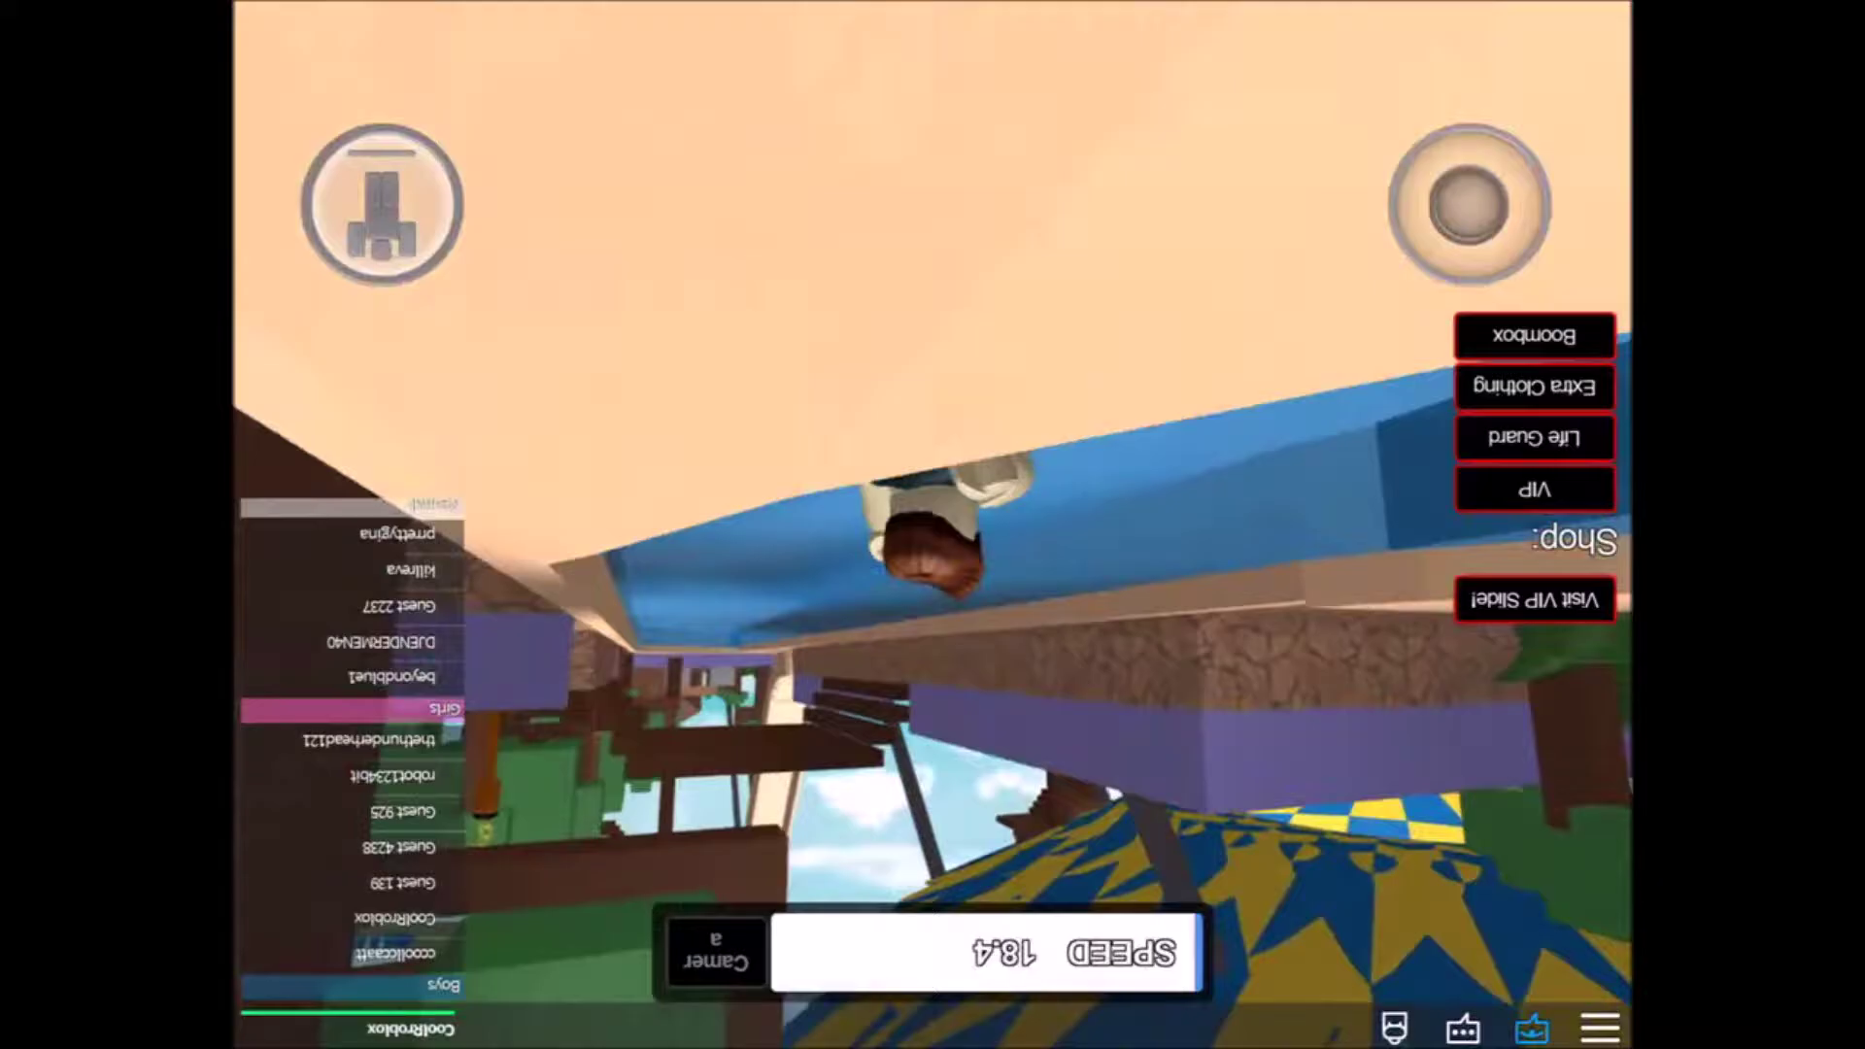
pyautogui.moveTo(1482, 243)
pyautogui.mouseDown()
pyautogui.moveTo(1450, 291)
pyautogui.moveTo(1541, 310)
pyautogui.moveTo(1489, 343)
pyautogui.mouseUp()
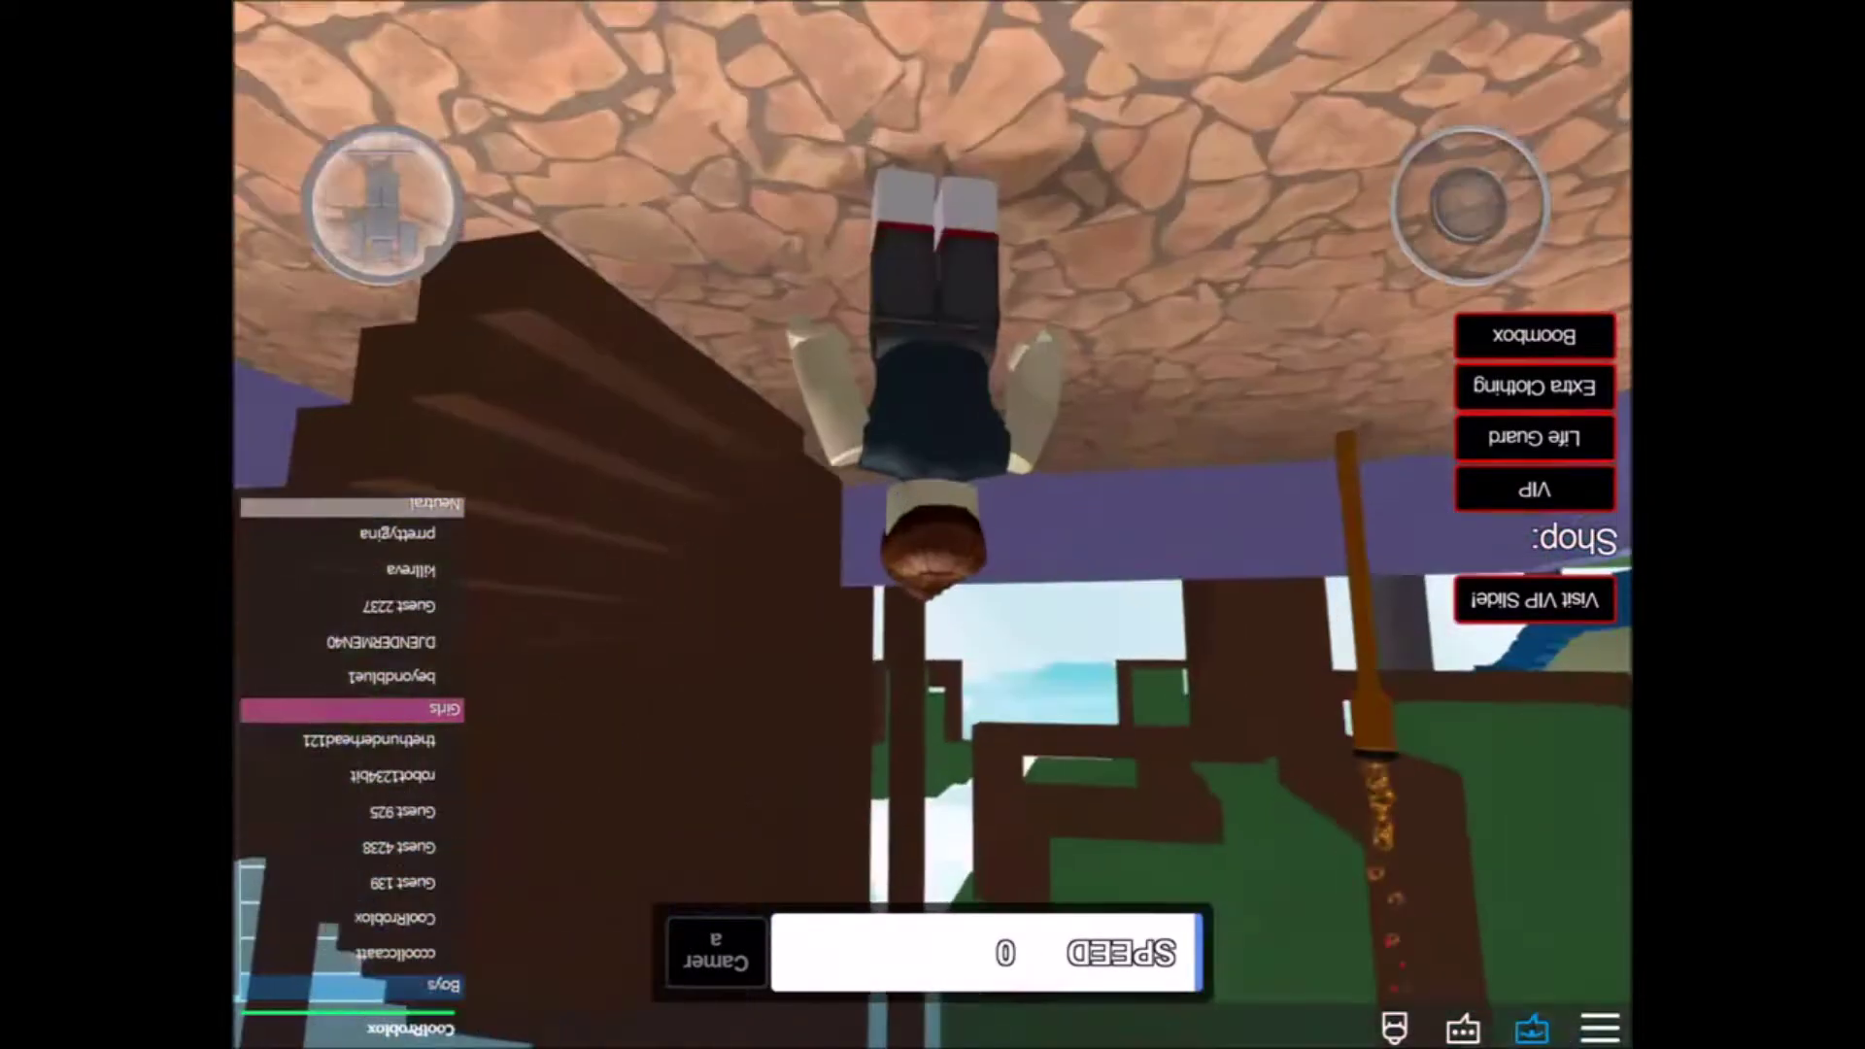
# Walk the avatar beneath the wooden structure and along the beams onto the slide.
pyautogui.moveTo(1480, 270)
pyautogui.mouseDown()
pyautogui.moveTo(1464, 288)
pyautogui.moveTo(1487, 330)
pyautogui.moveTo(1435, 306)
pyautogui.mouseUp()
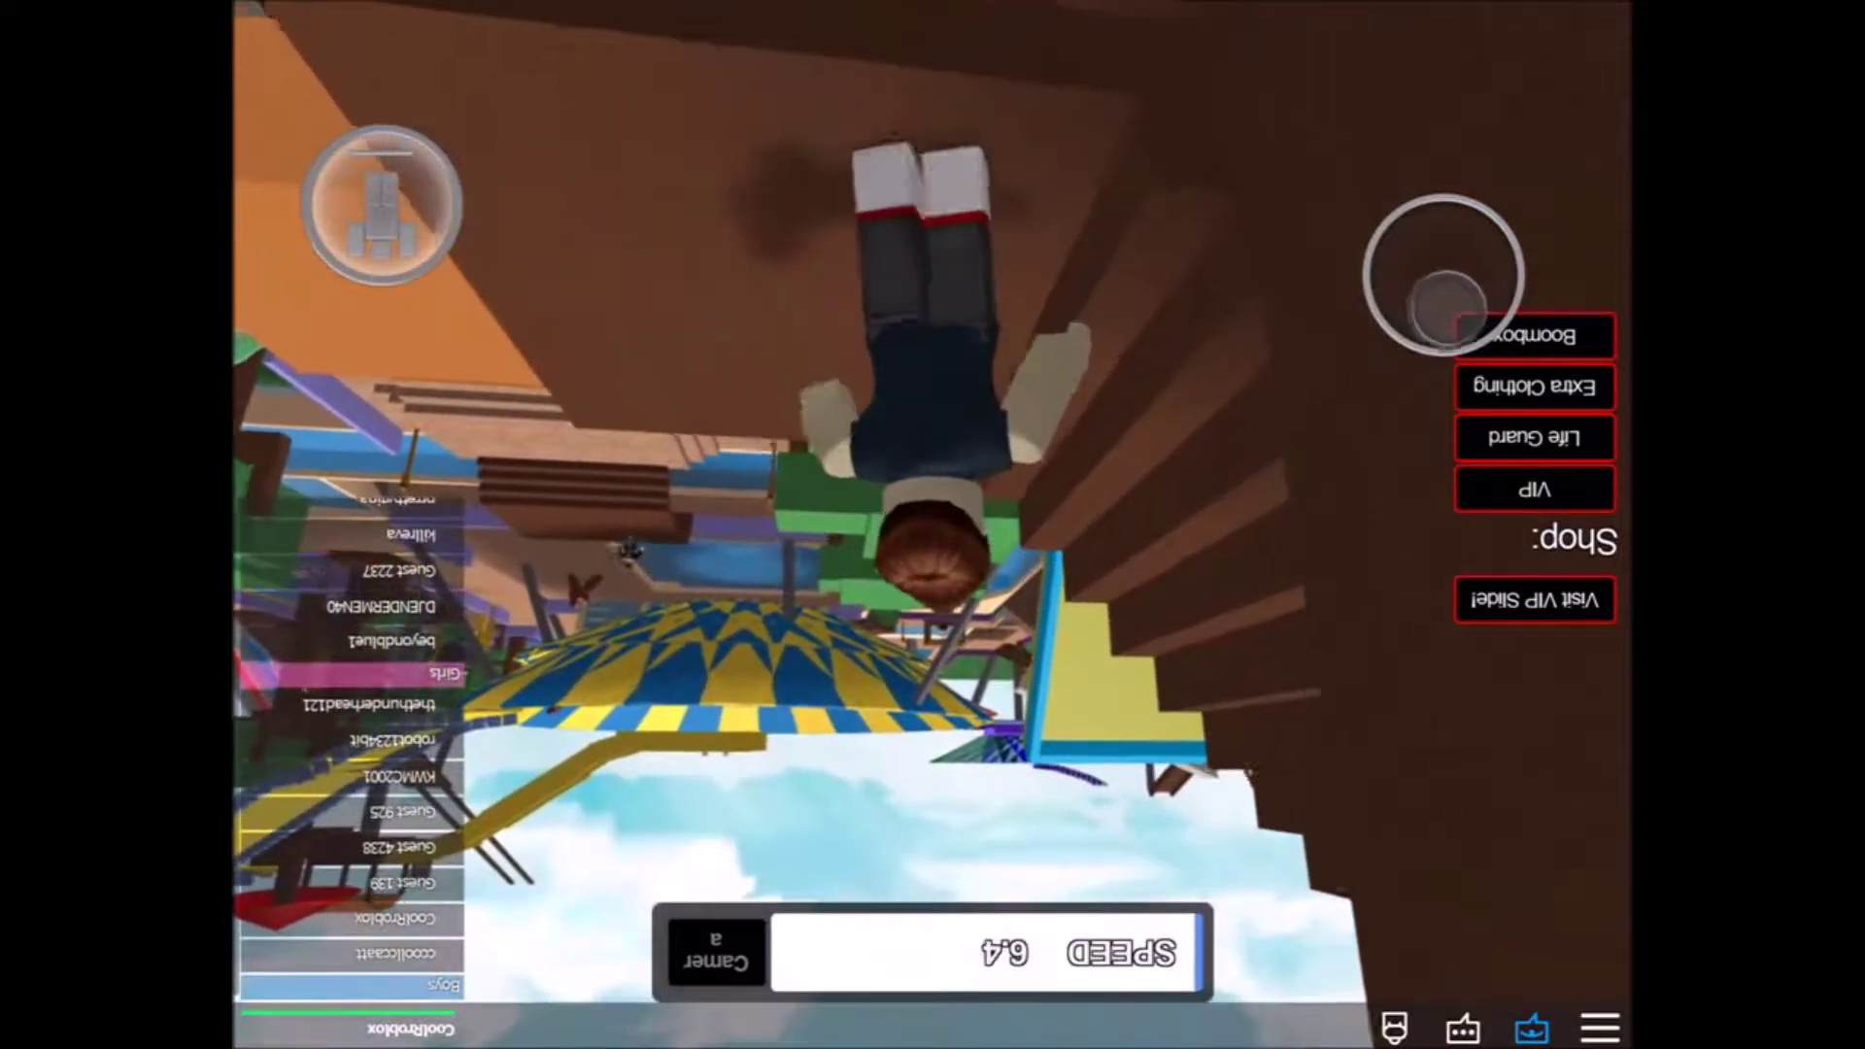
pyautogui.moveTo(1468, 205); pyautogui.dragTo(1451, 306)
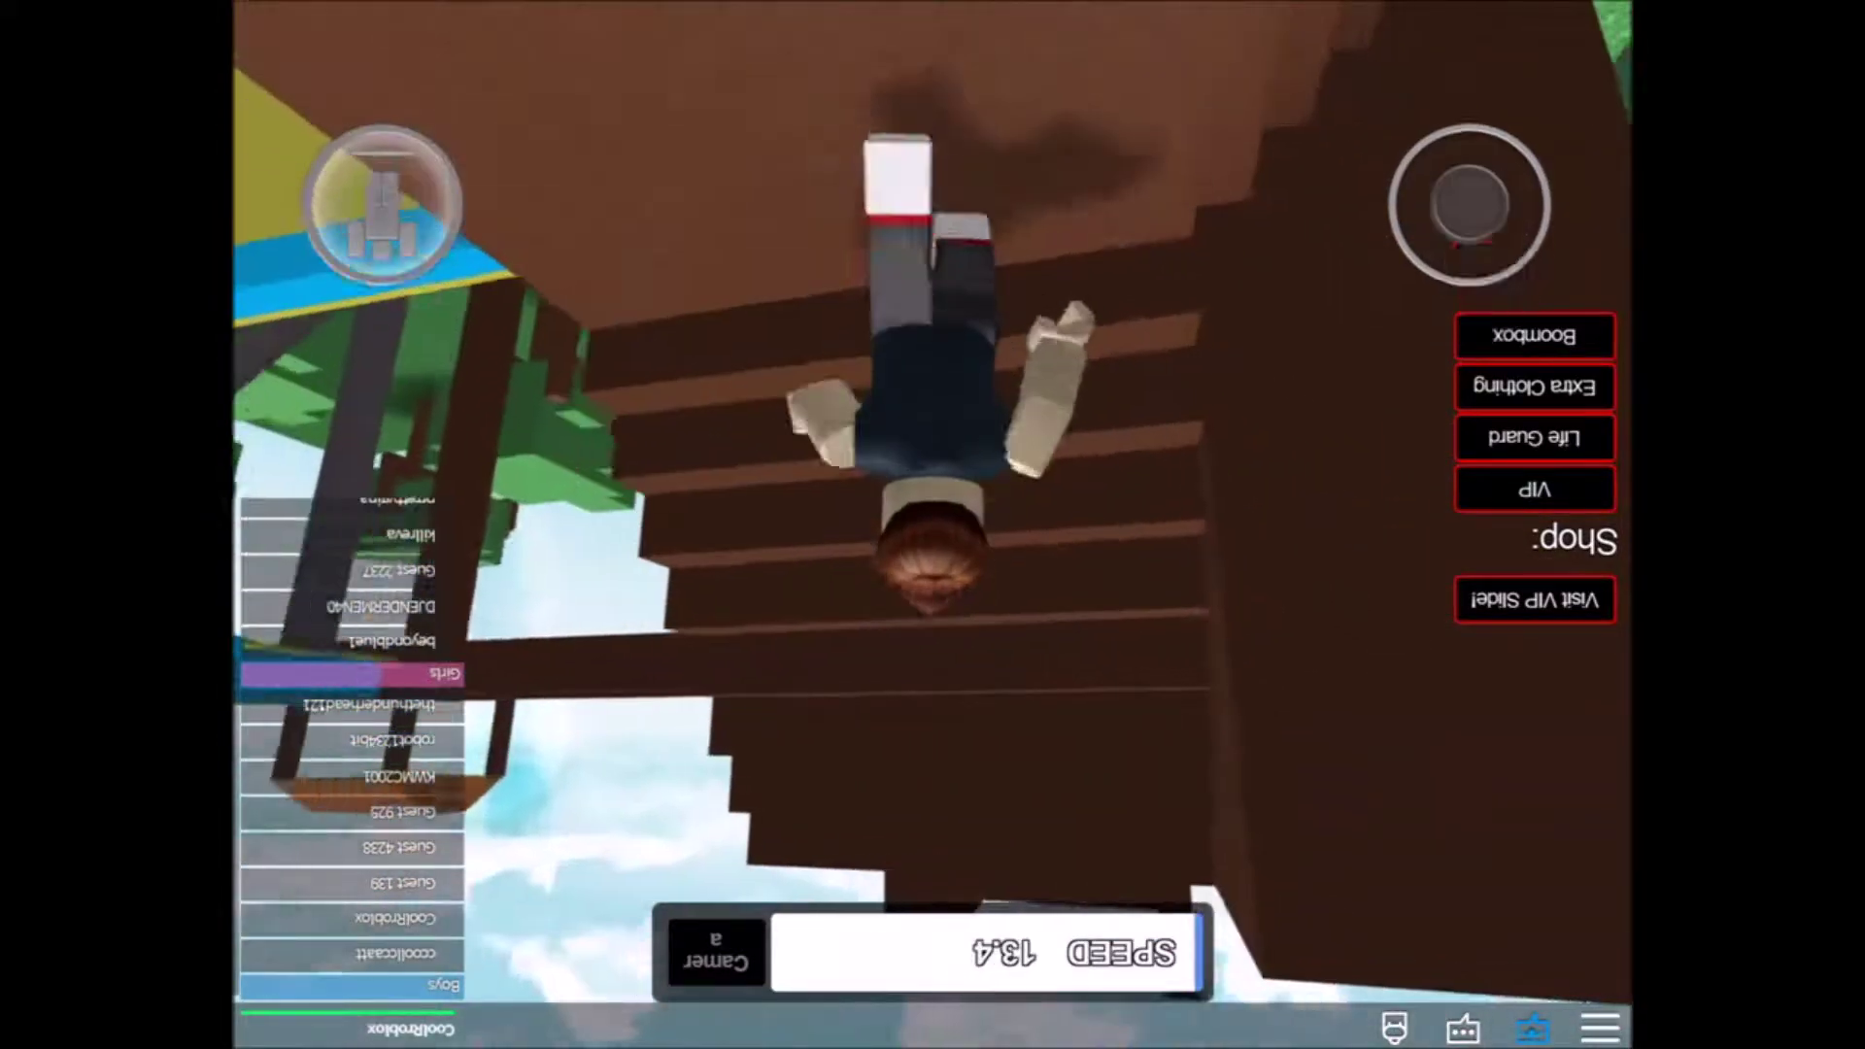
pyautogui.moveTo(1469, 205)
pyautogui.mouseDown()
pyautogui.moveTo(1464, 309)
pyautogui.moveTo(1472, 241)
pyautogui.mouseUp()
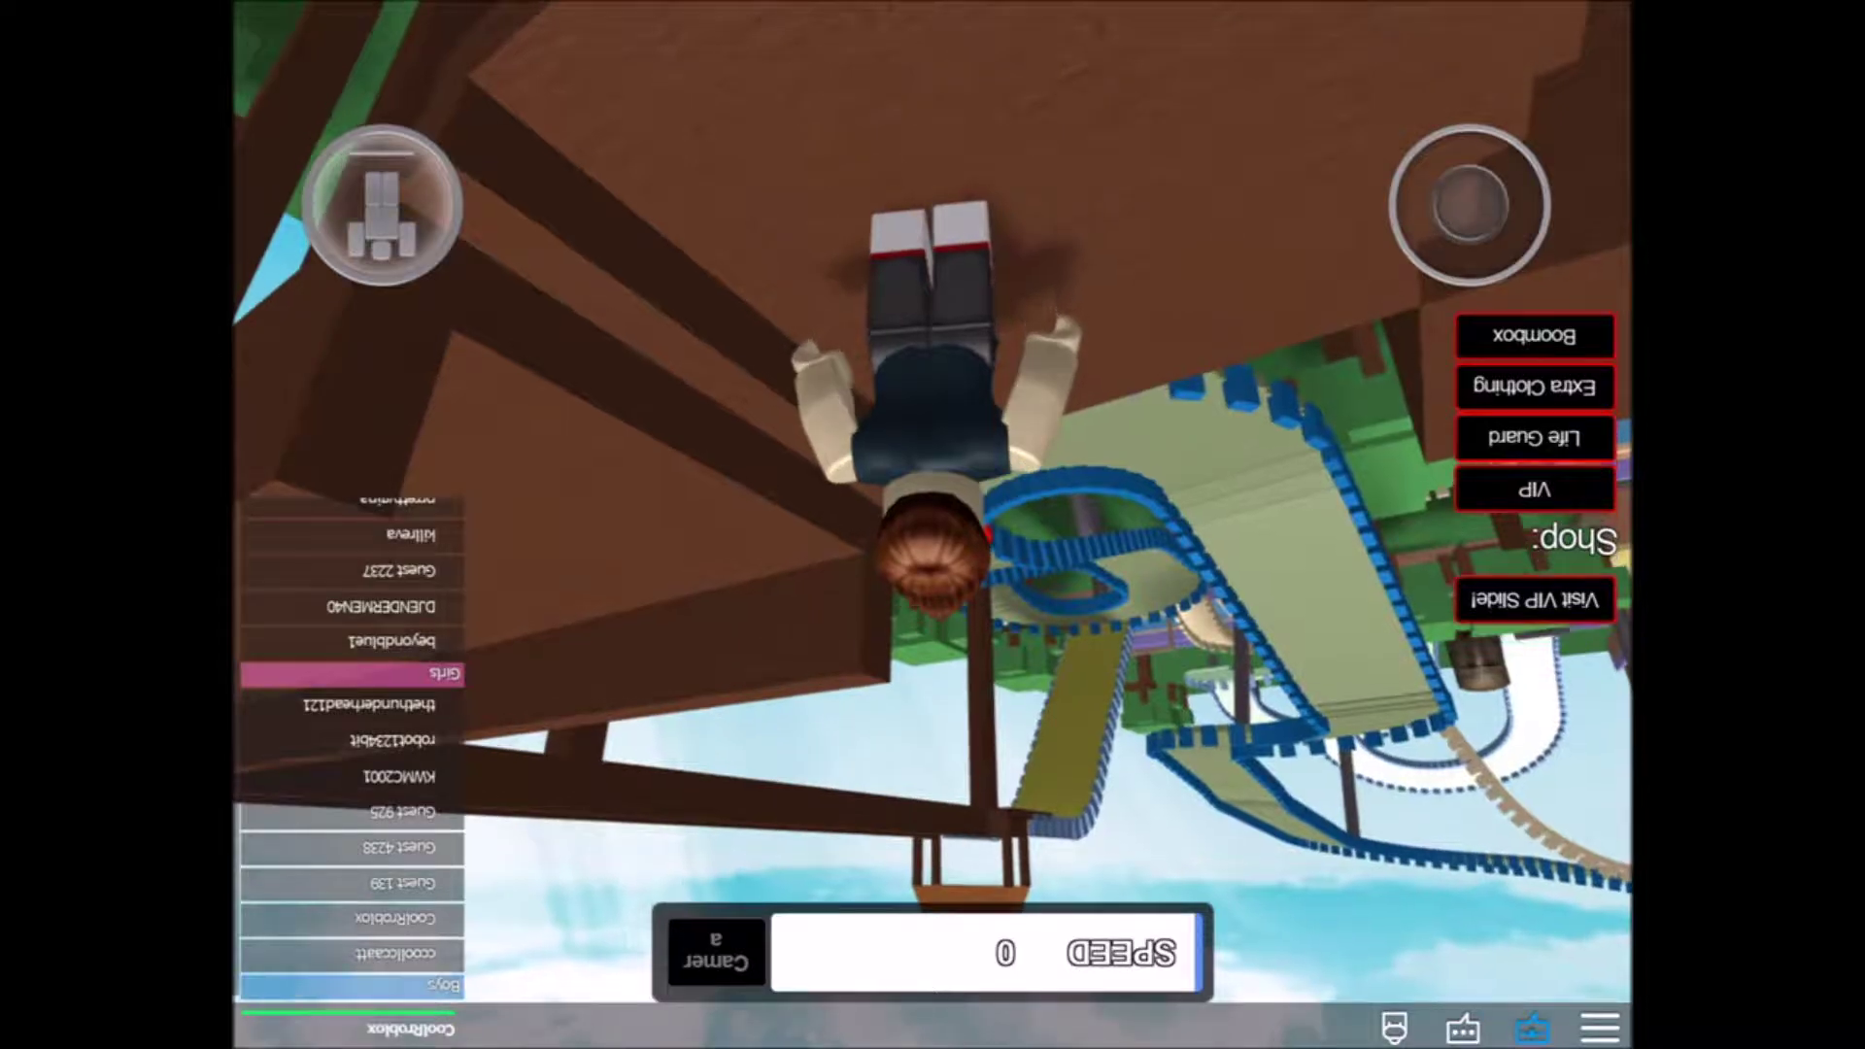
pyautogui.moveTo(1469, 204); pyautogui.dragTo(1448, 274)
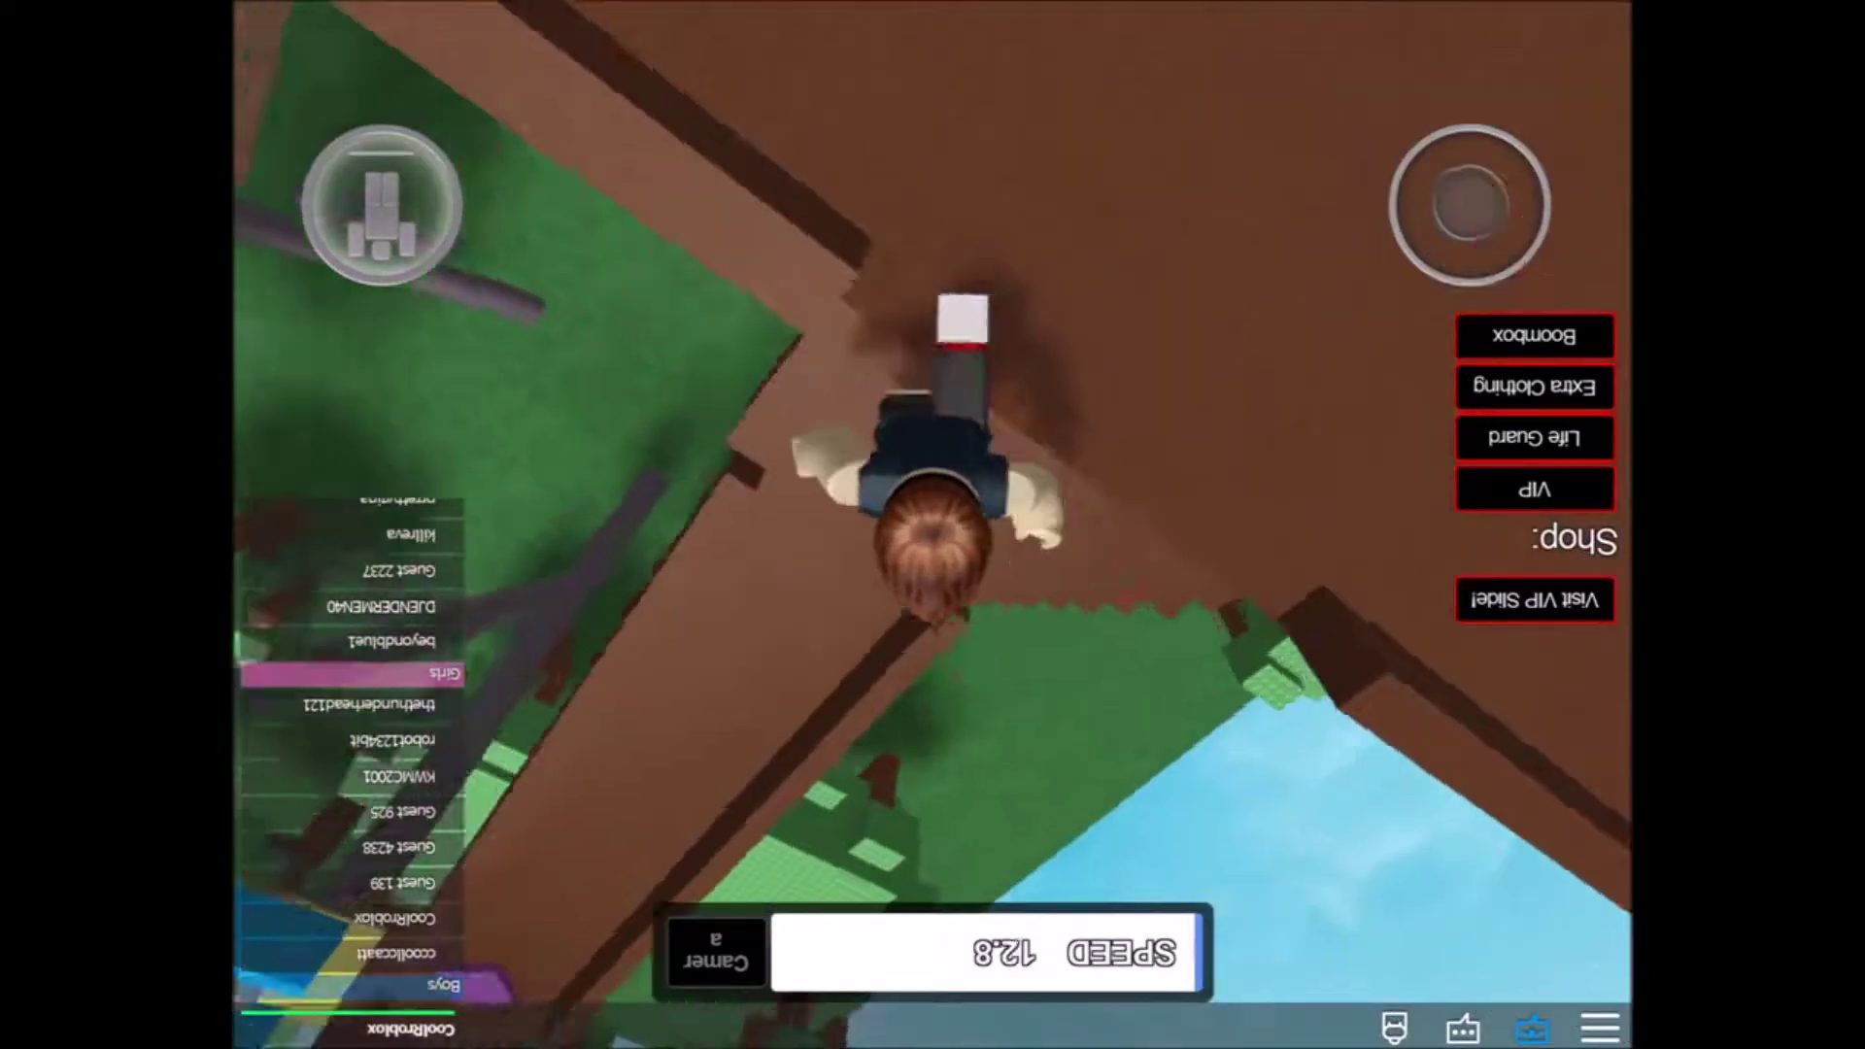
pyautogui.moveTo(1448, 275); pyautogui.dragTo(1435, 313)
pyautogui.moveTo(1469, 204); pyautogui.dragTo(1443, 293)
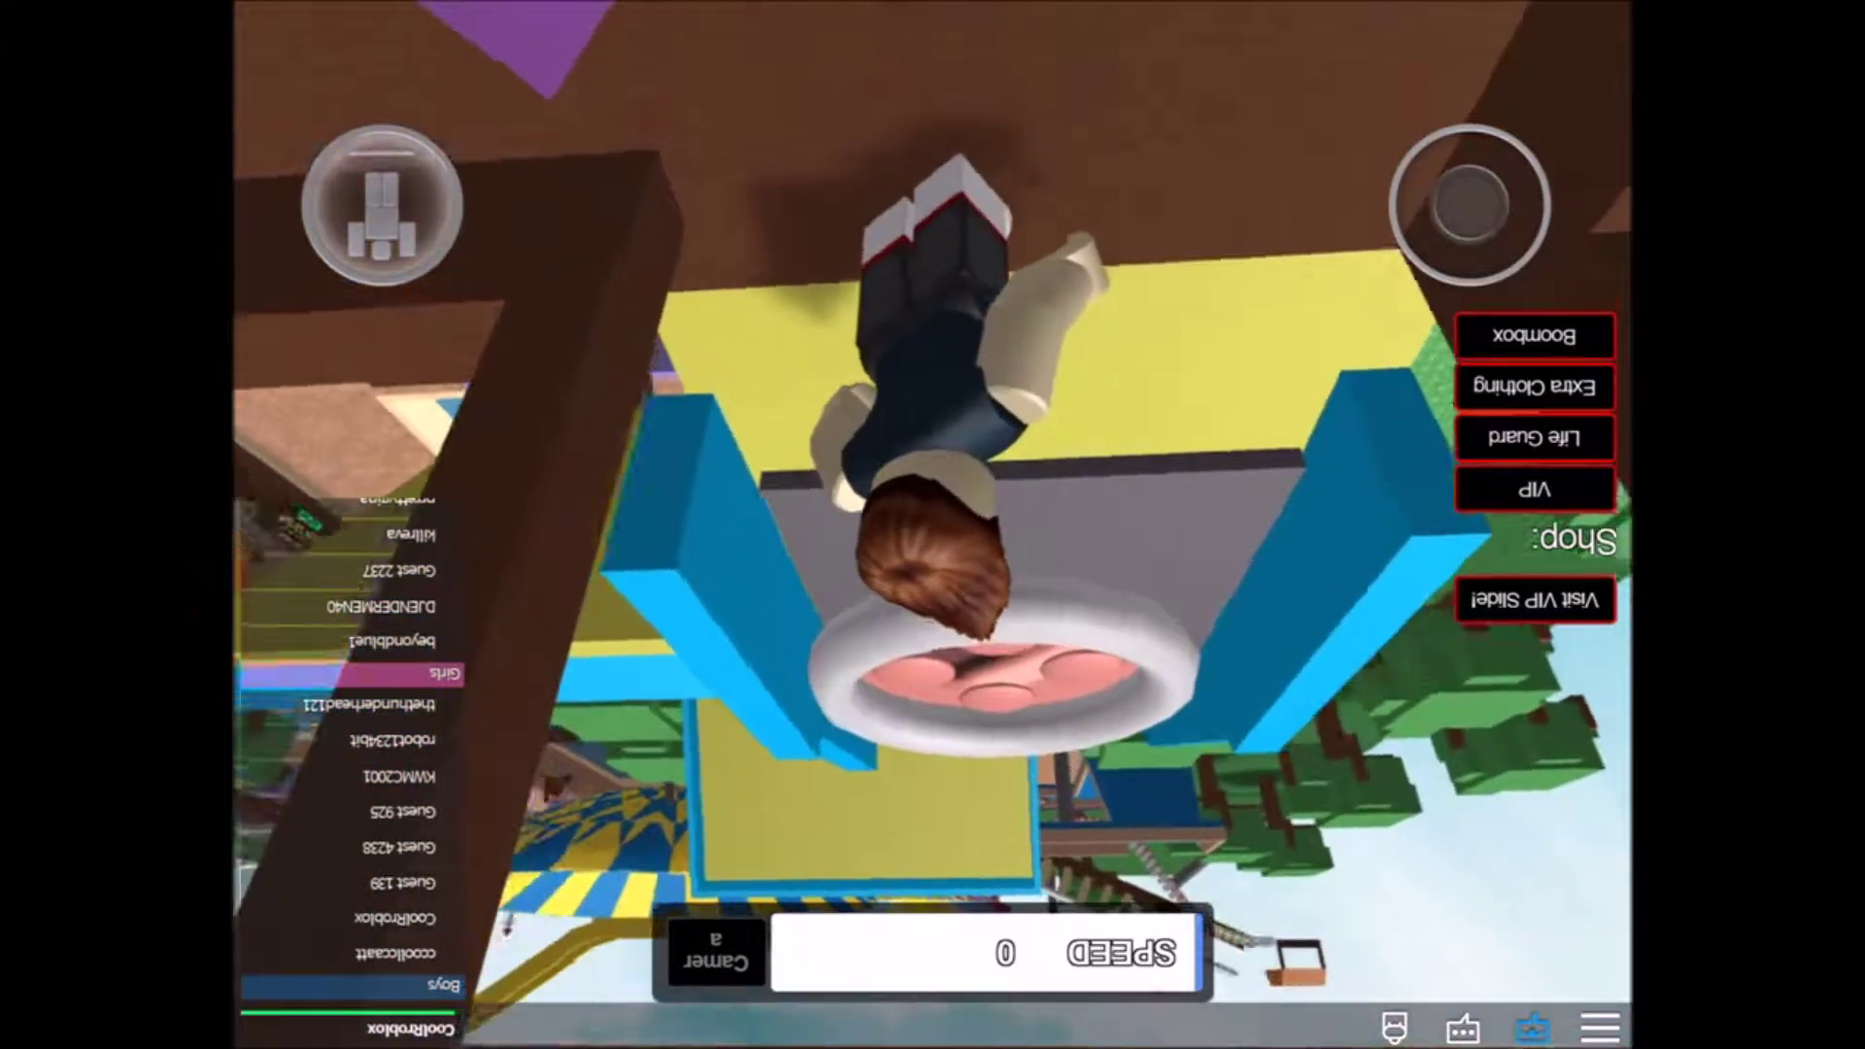
pyautogui.moveTo(1470, 205); pyautogui.dragTo(1439, 287)
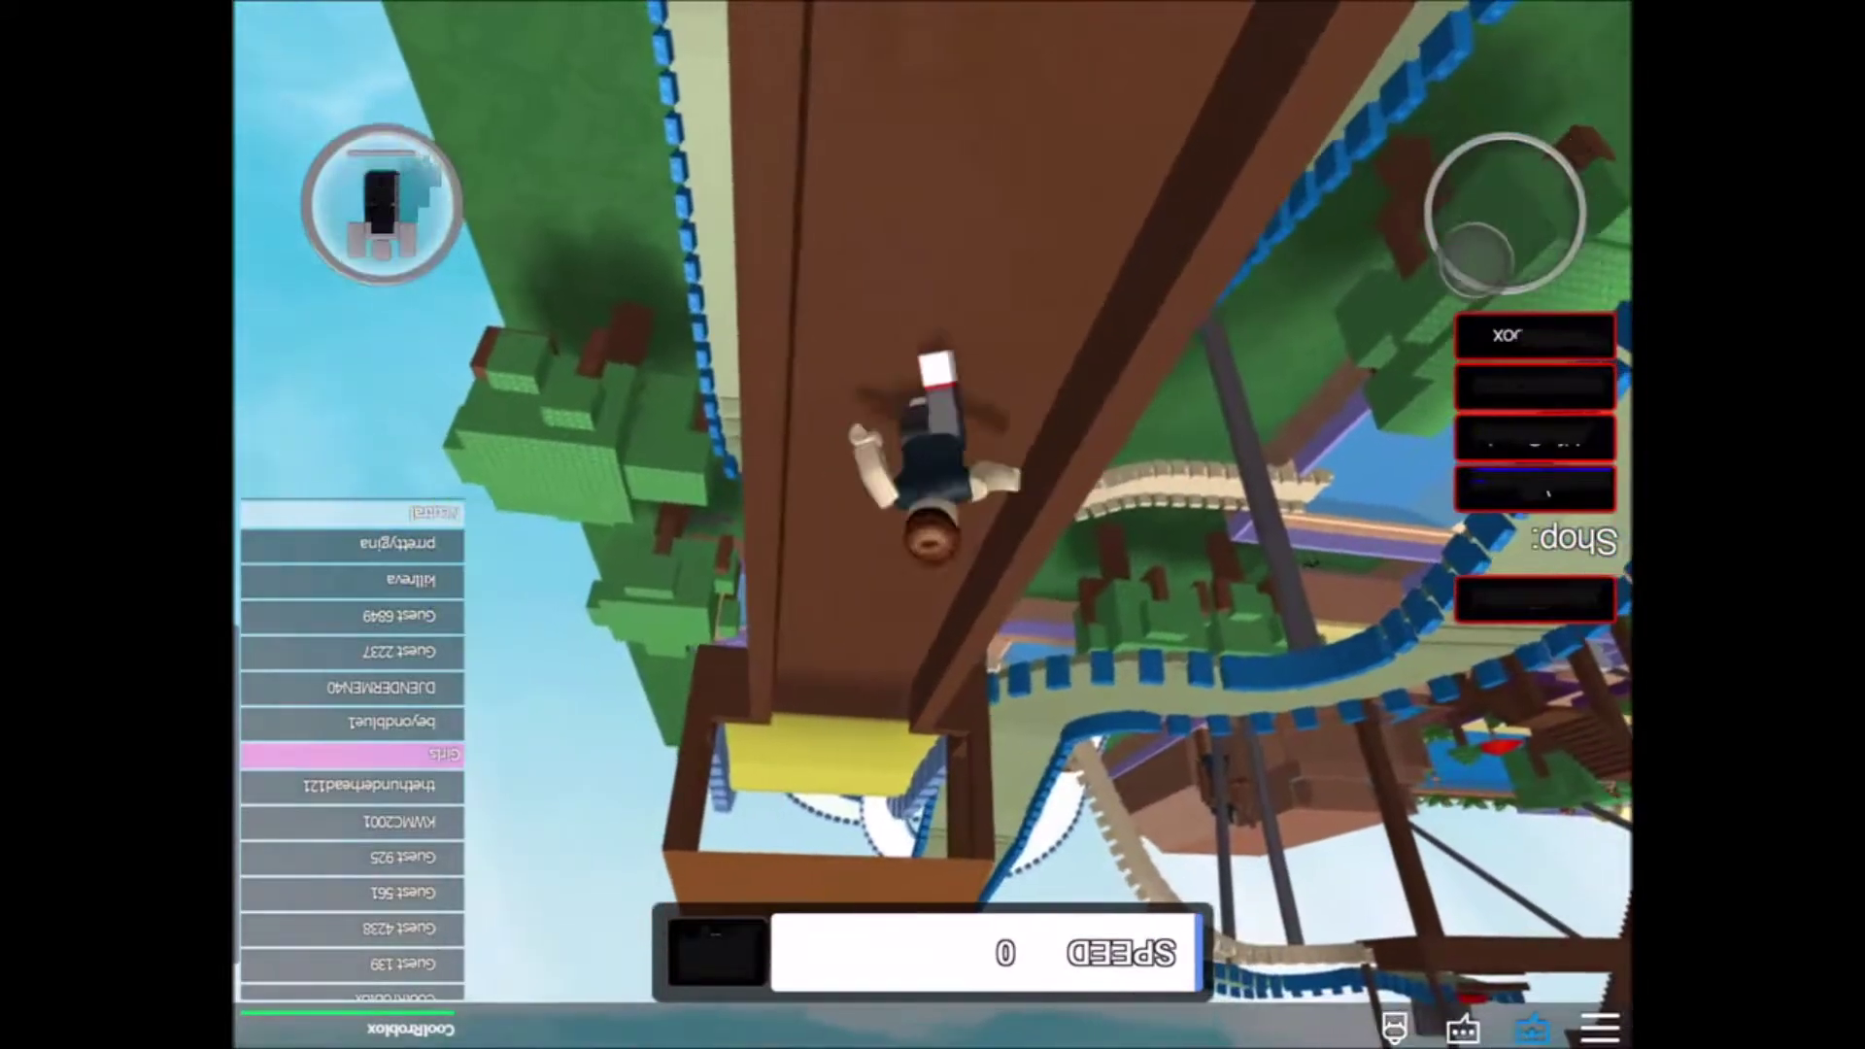
# Walk the avatar toward the yellow platform and bring the camera in close.
pyautogui.moveTo(1504, 205)
pyautogui.mouseDown()
pyautogui.moveTo(1502, 262)
pyautogui.moveTo(1505, 204)
pyautogui.mouseUp()
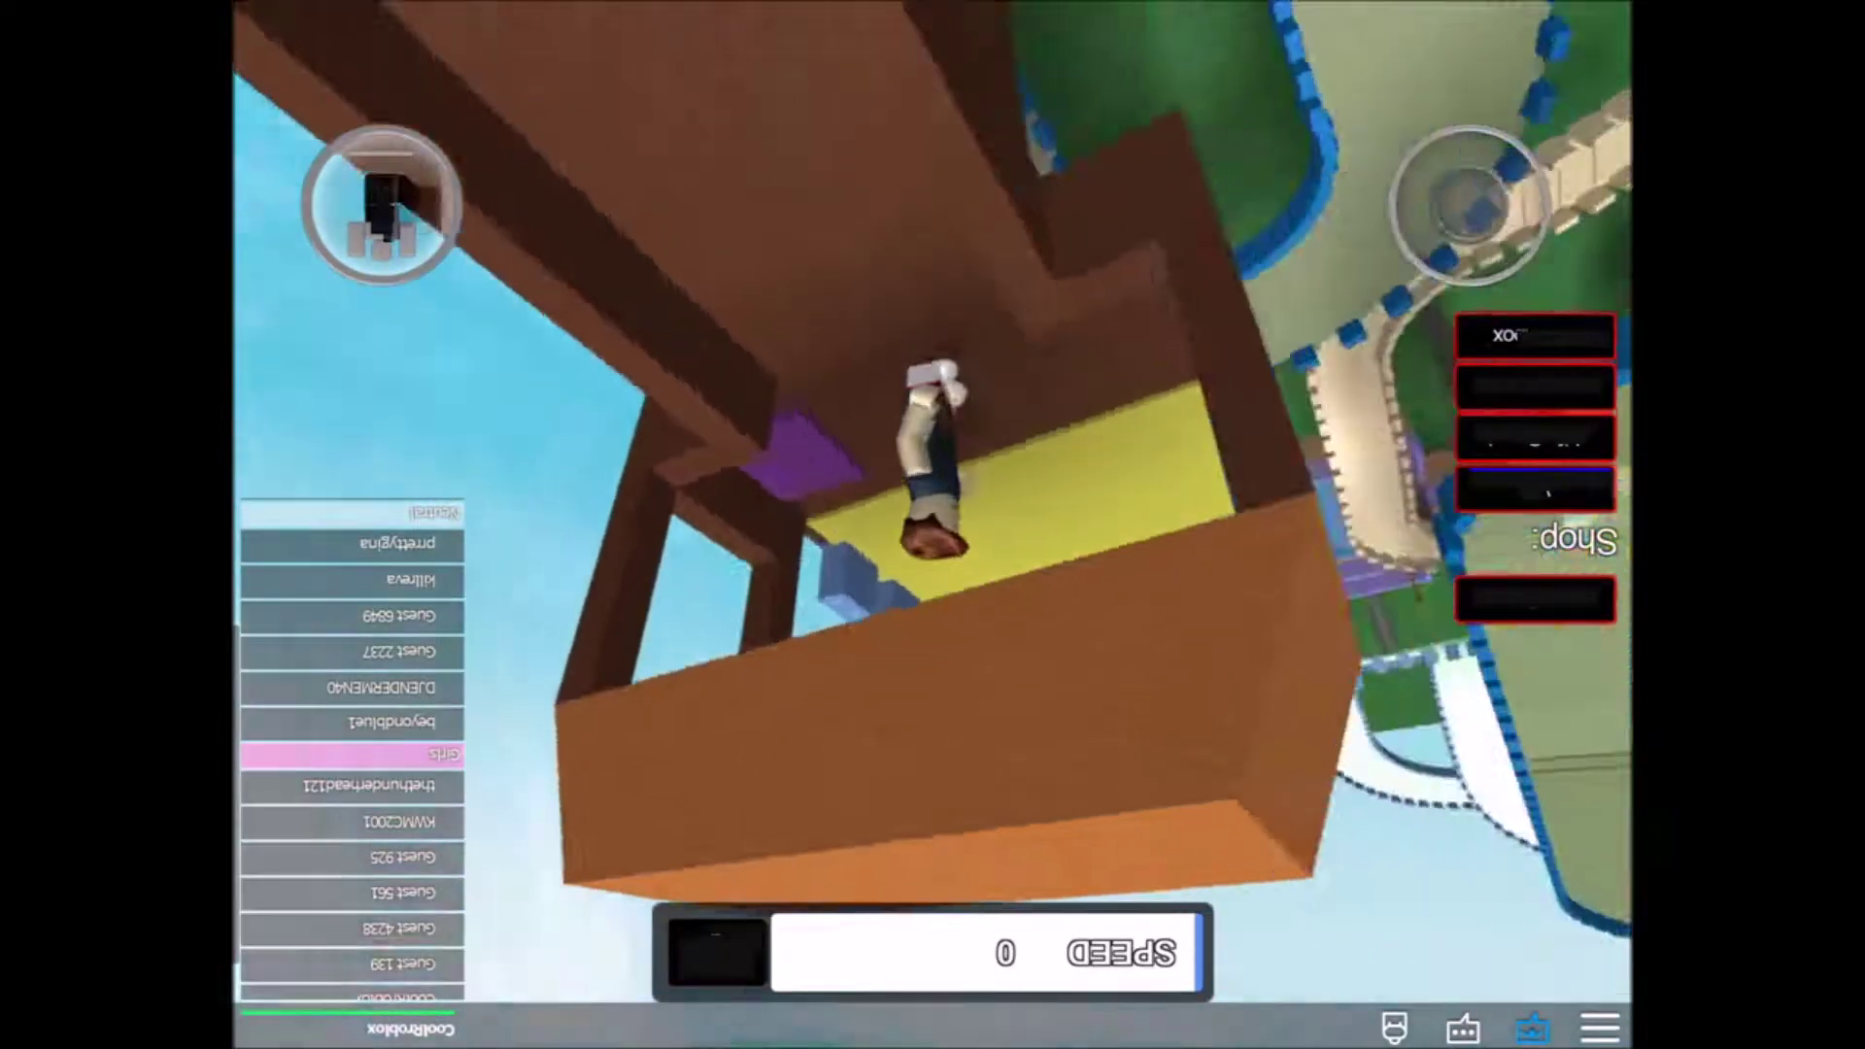
pyautogui.moveTo(1470, 204)
pyautogui.mouseDown()
pyautogui.moveTo(1443, 263)
pyautogui.moveTo(1443, 241)
pyautogui.mouseUp()
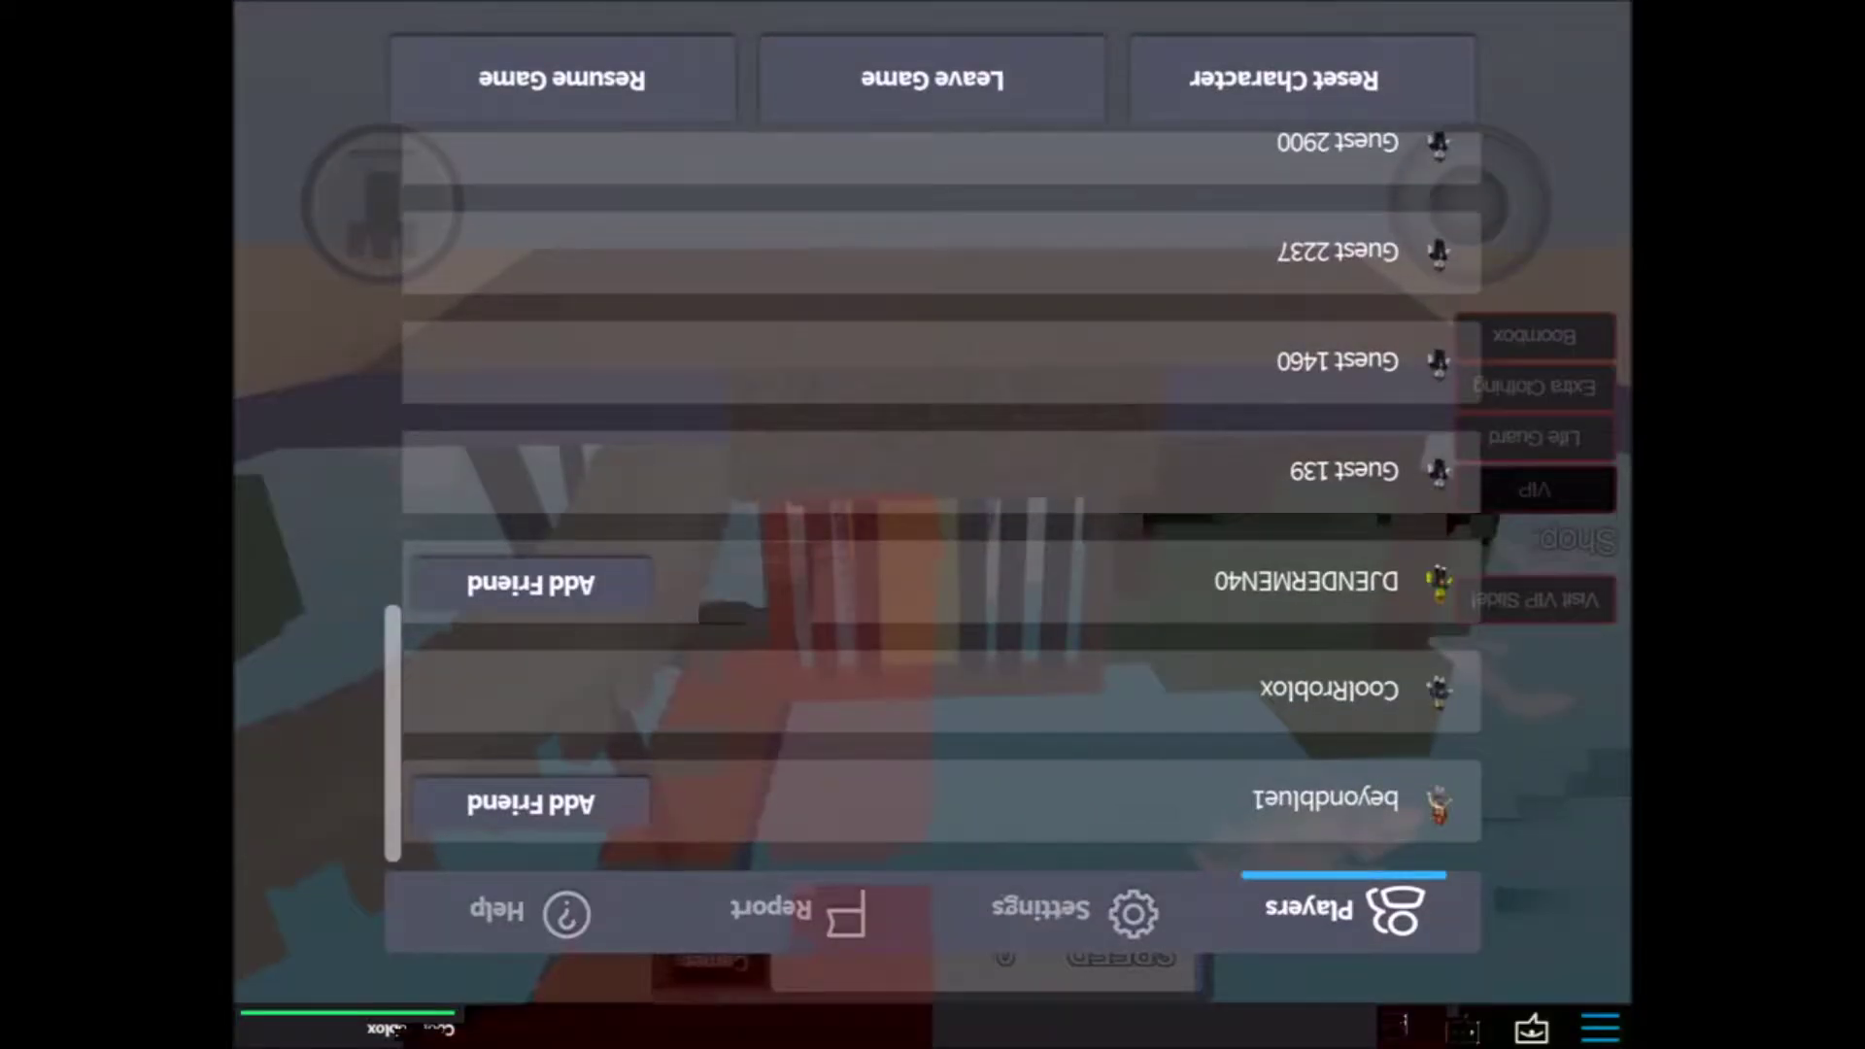
# Choose Reset Character with R and confirm with Enter.
pyautogui.press('r')
pyautogui.press('Return')
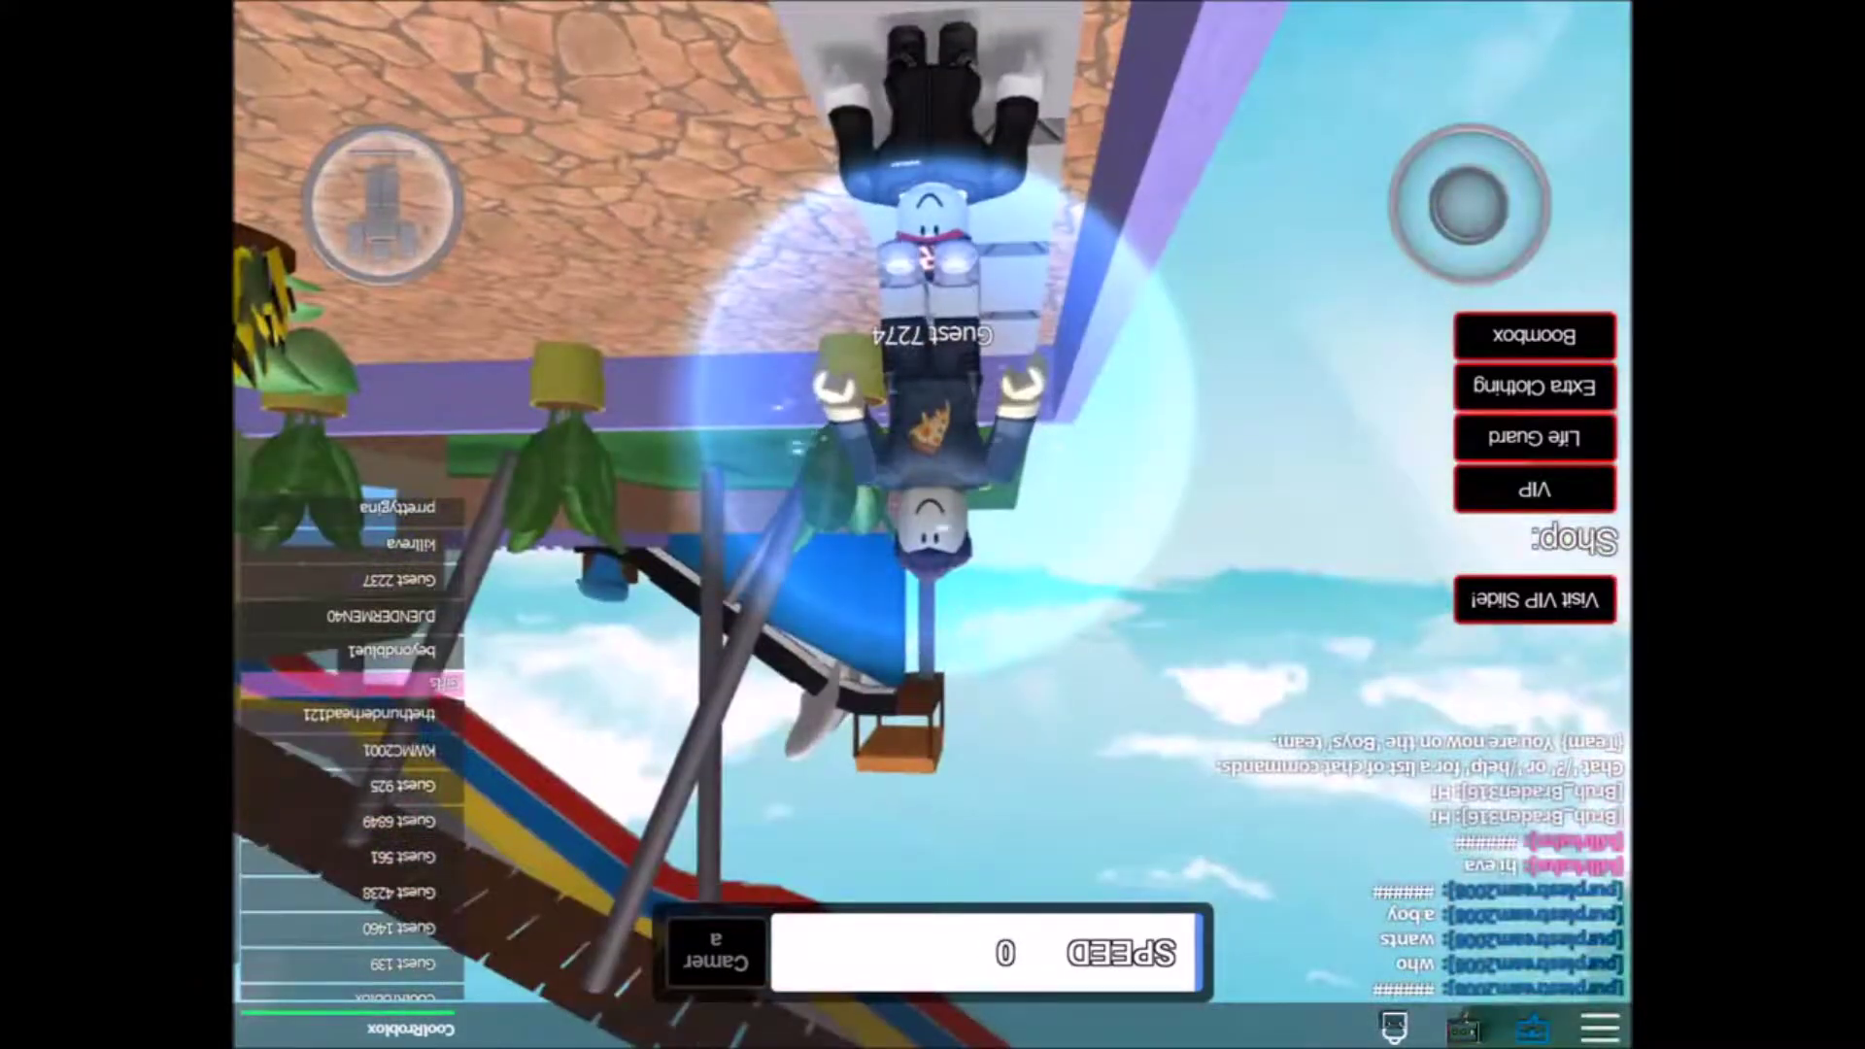
# Walk the respawned avatar off the spawn deck toward the pool, building speed to about 18.5.
pyautogui.moveTo(1470, 205); pyautogui.dragTo(1435, 283)
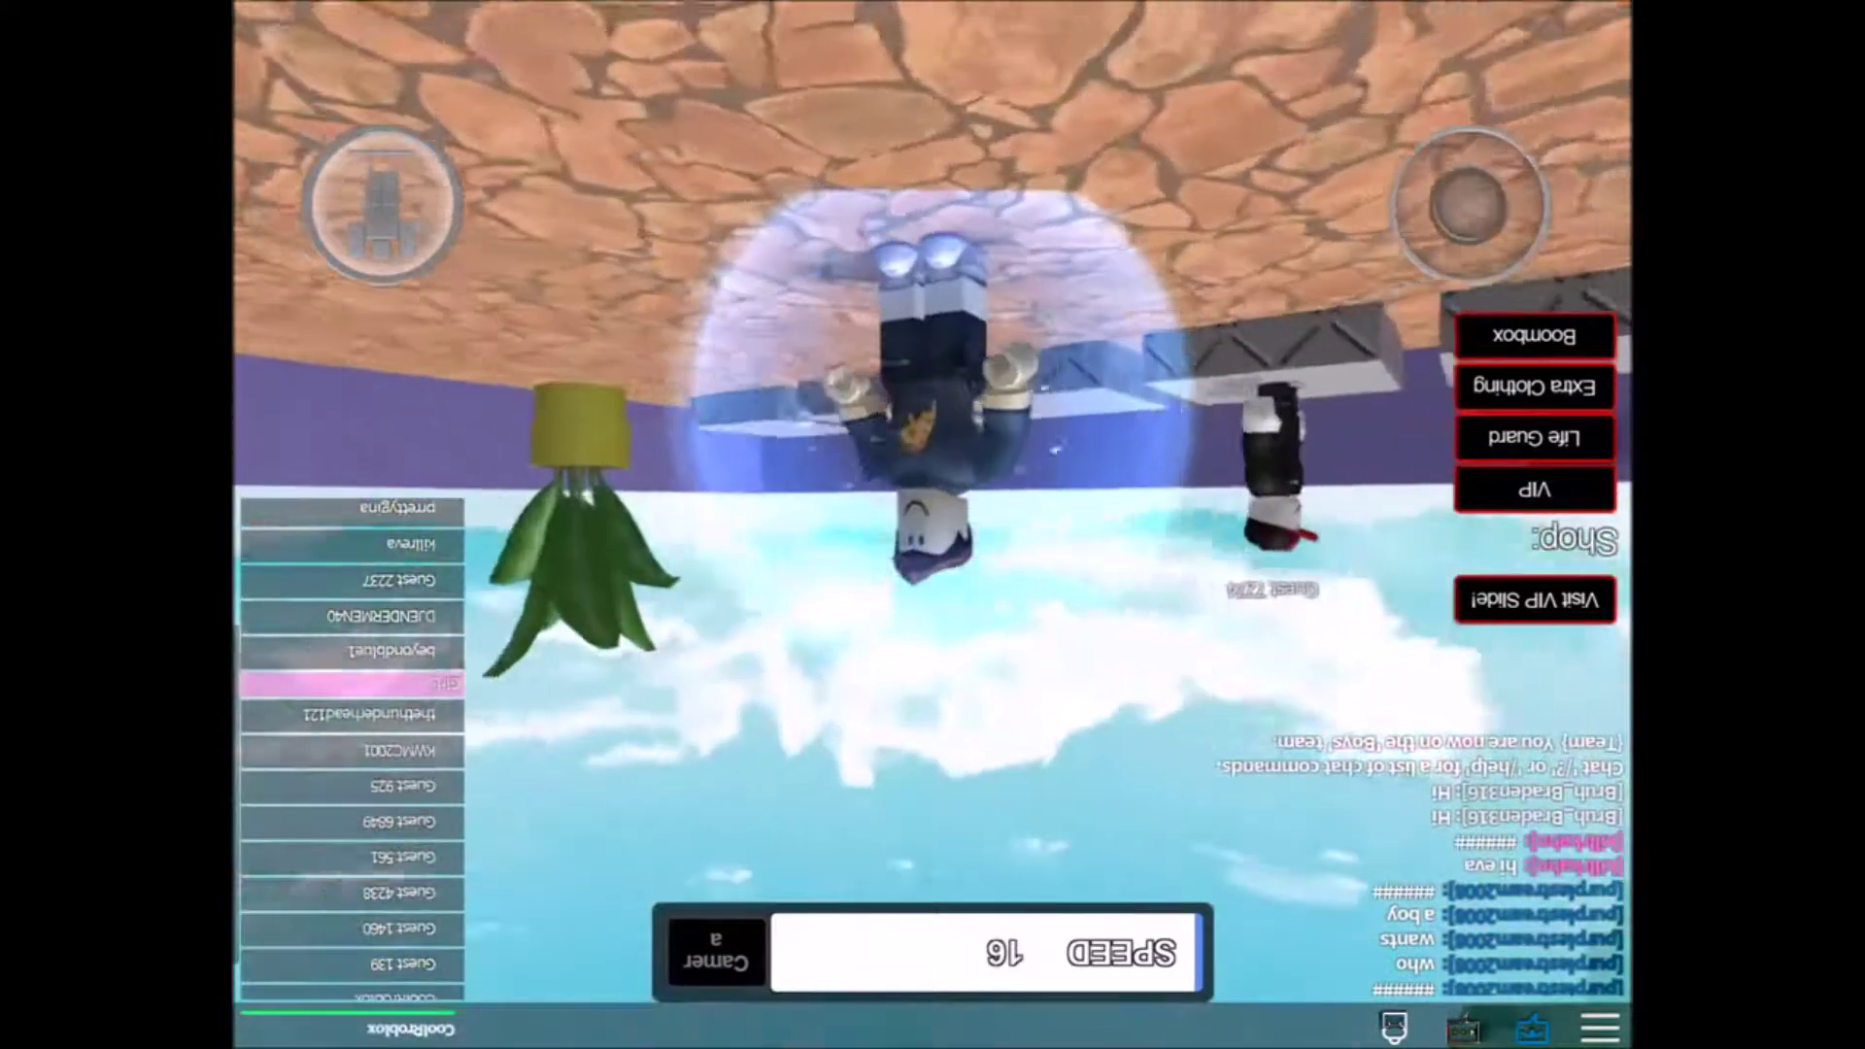
pyautogui.moveTo(1435, 285); pyautogui.dragTo(1442, 263)
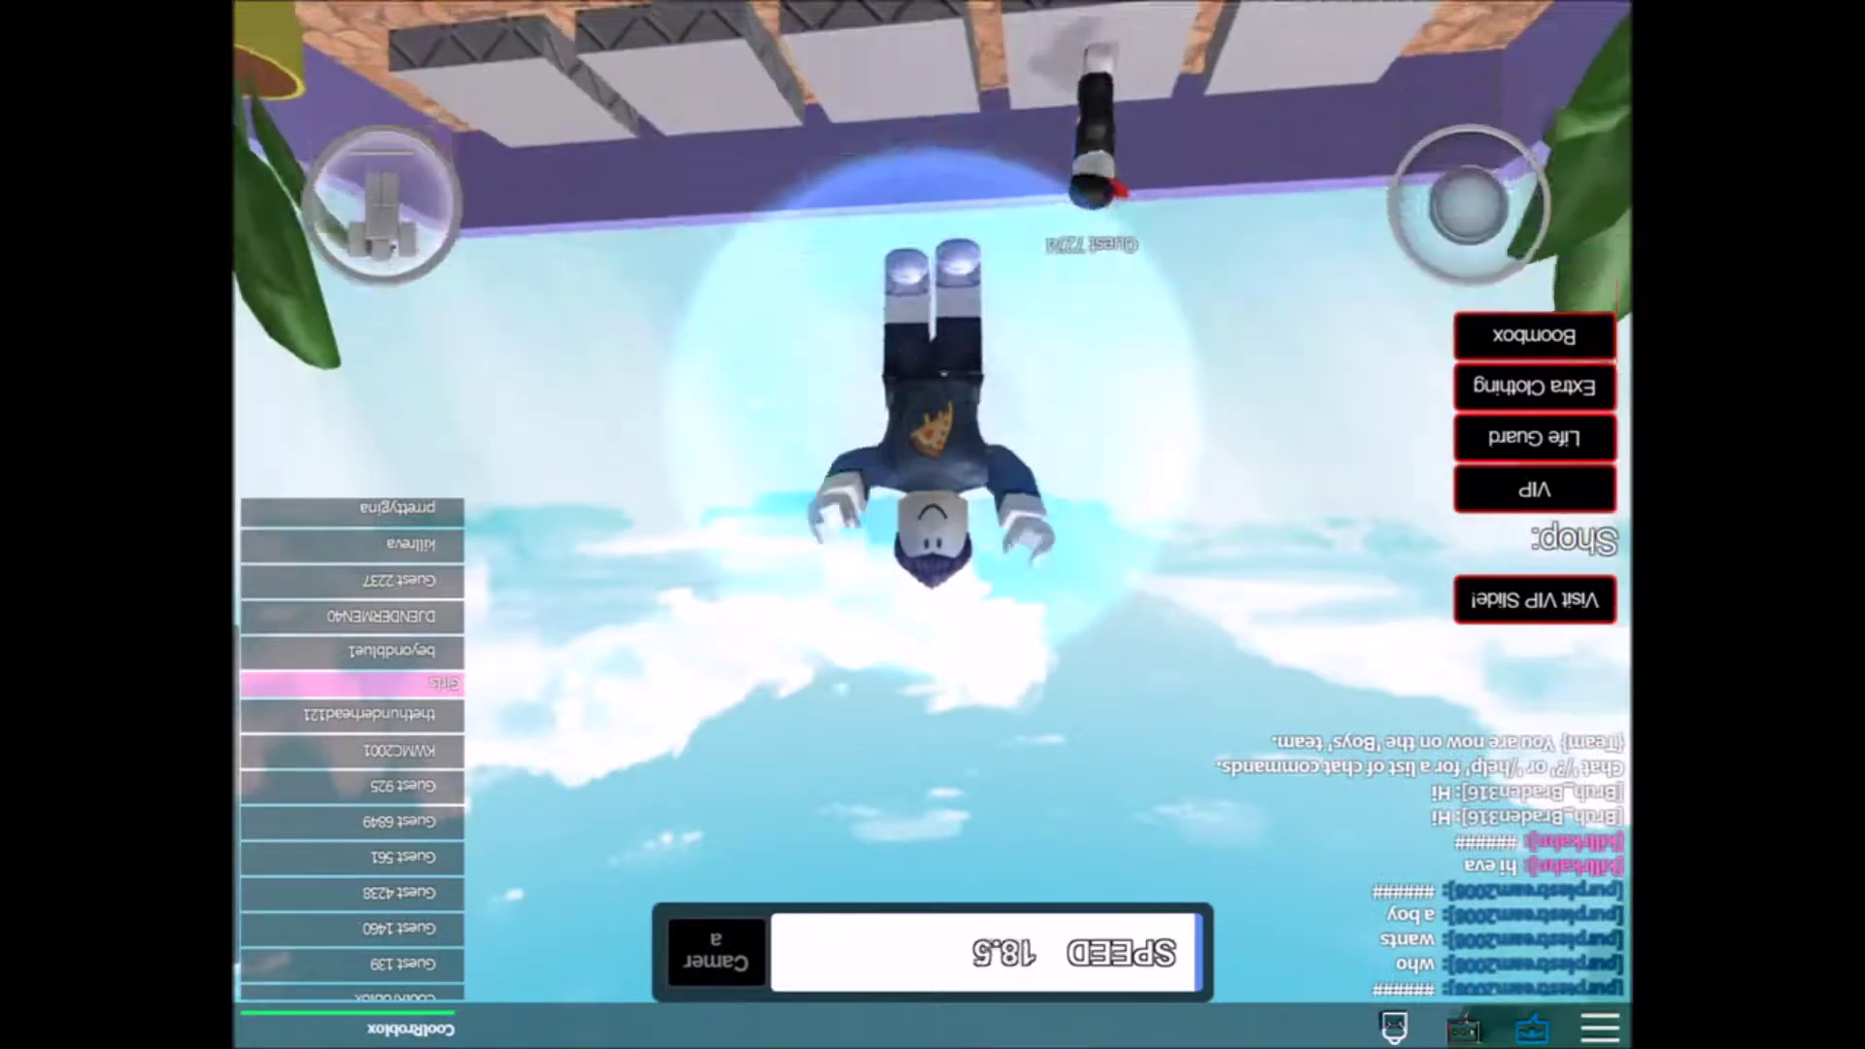